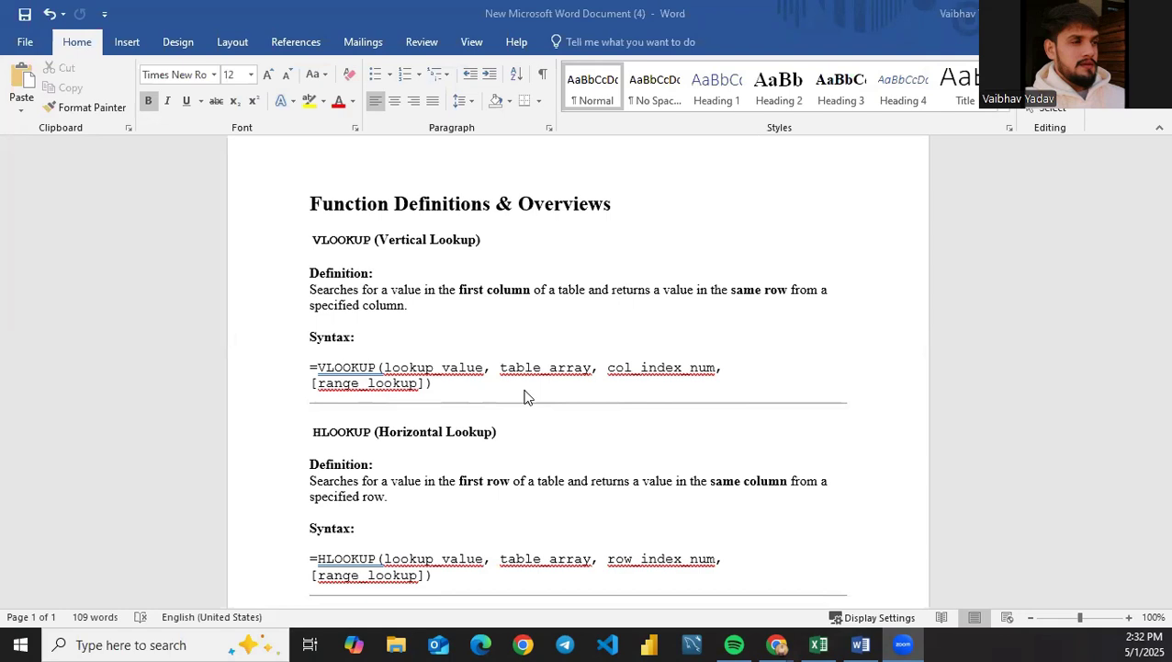
# Step: Read through the definitions and syntax of VLOOKUP, HLOOKUP, INDEX and MATCH in the document
pyautogui.scroll(-4, 525, 397)
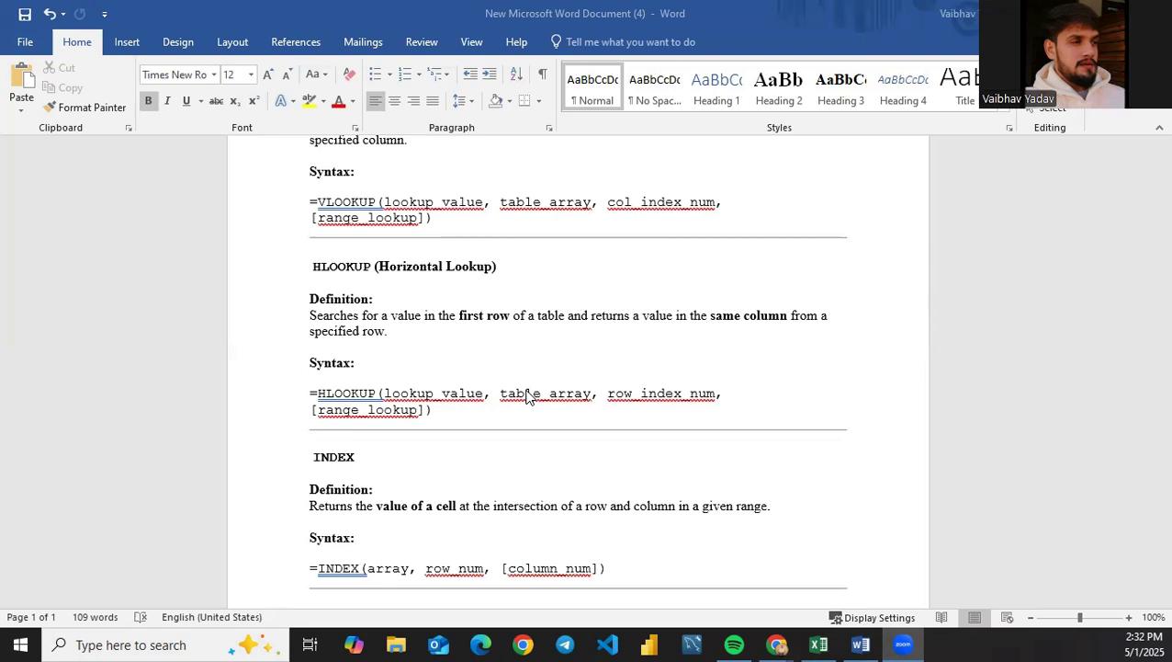
pyautogui.scroll(-1, 588, 457)
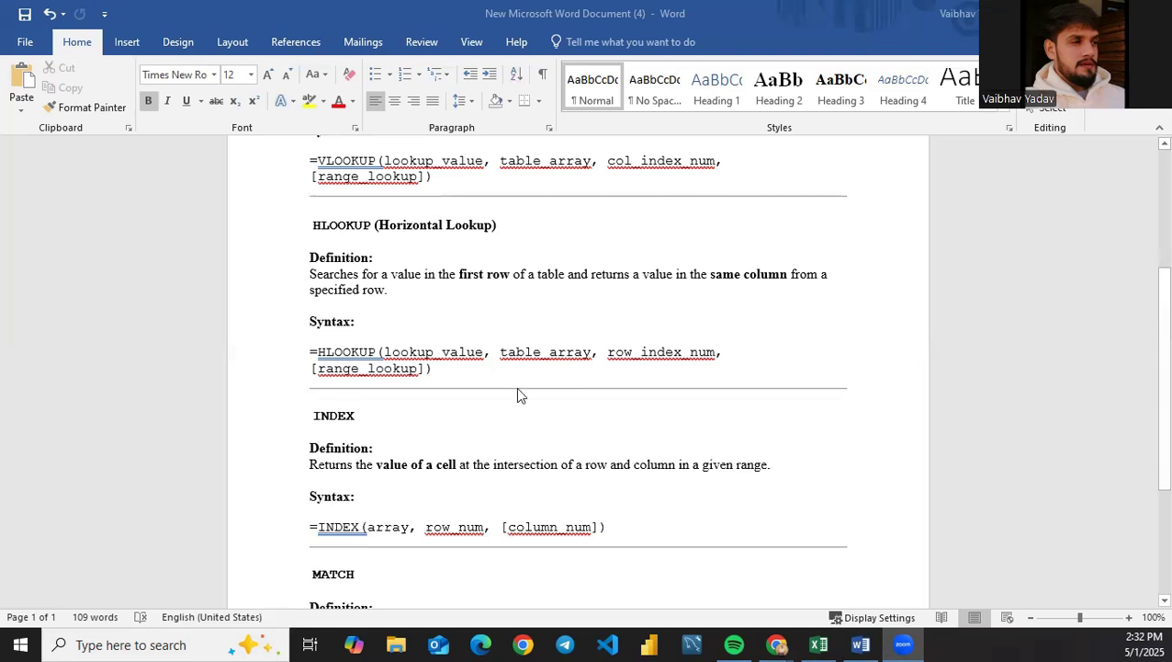
pyautogui.scroll(3, 517, 395)
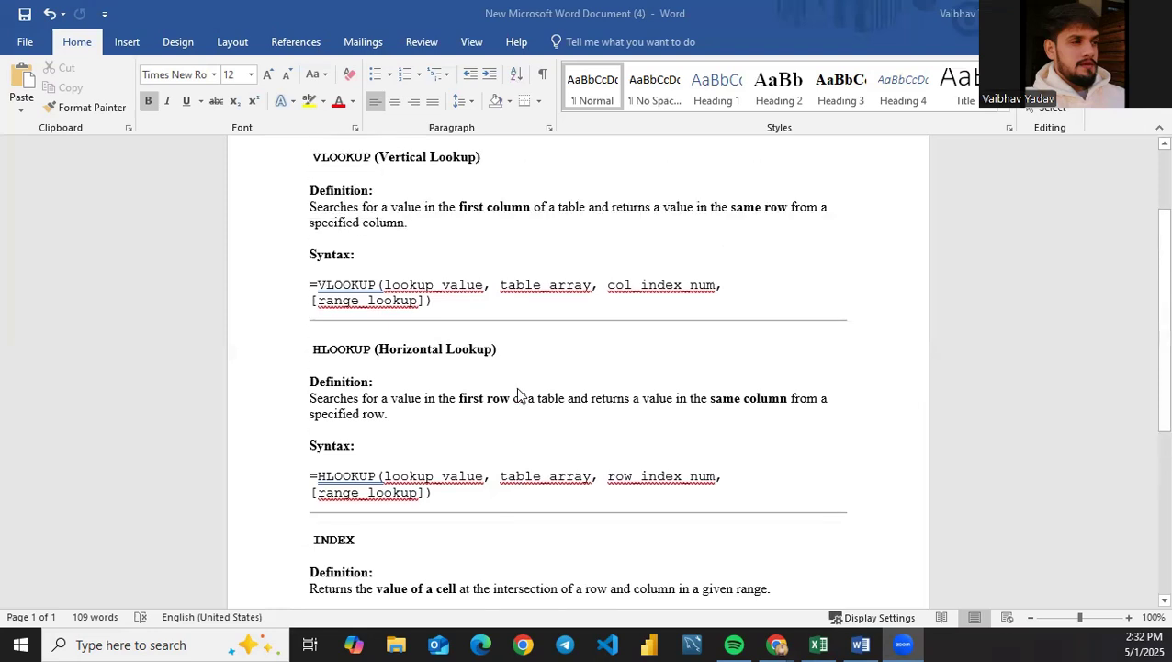
pyautogui.scroll(-2, 517, 395)
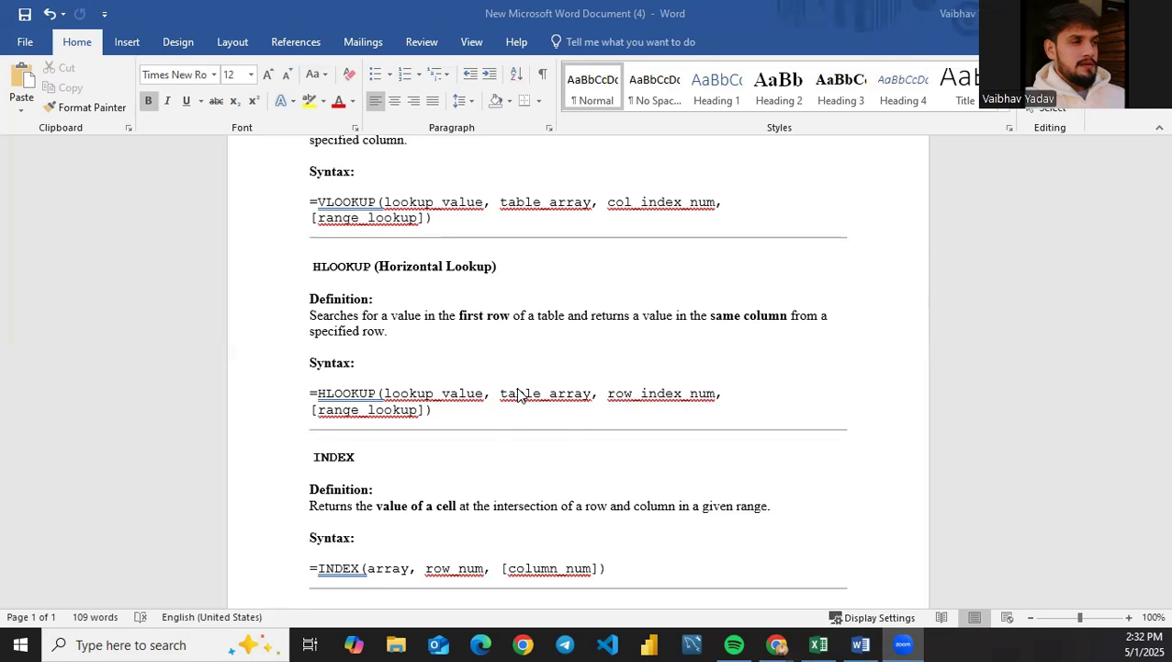
pyautogui.scroll(-2, 519, 394)
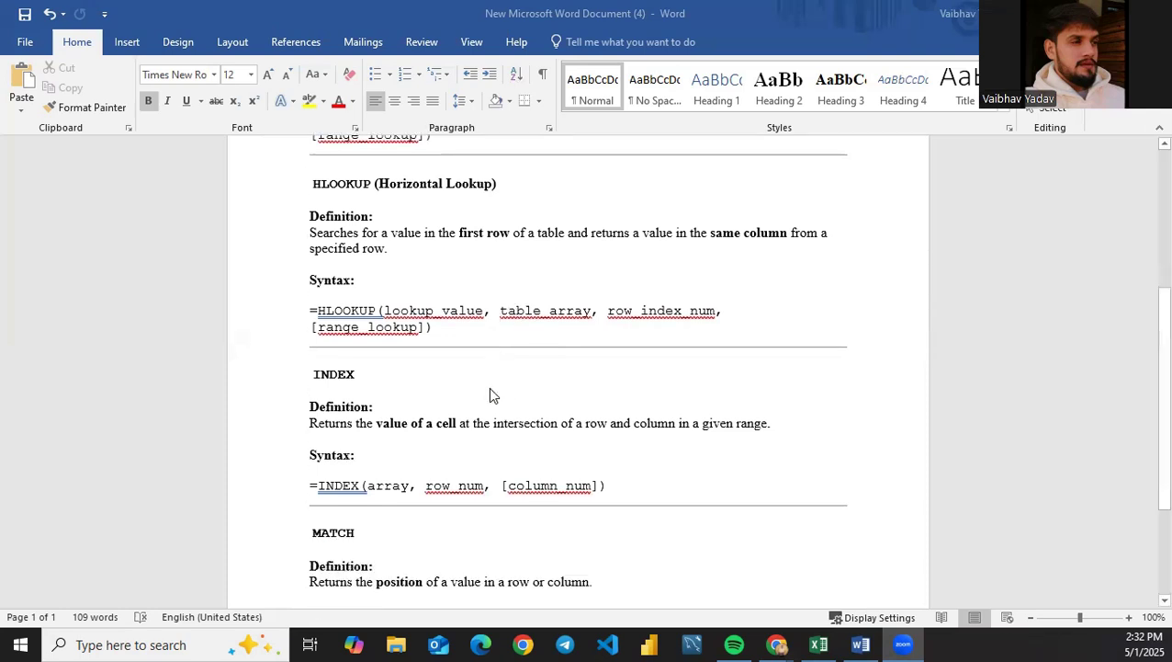
pyautogui.scroll(1, 548, 378)
pyautogui.scroll(-2, 548, 378)
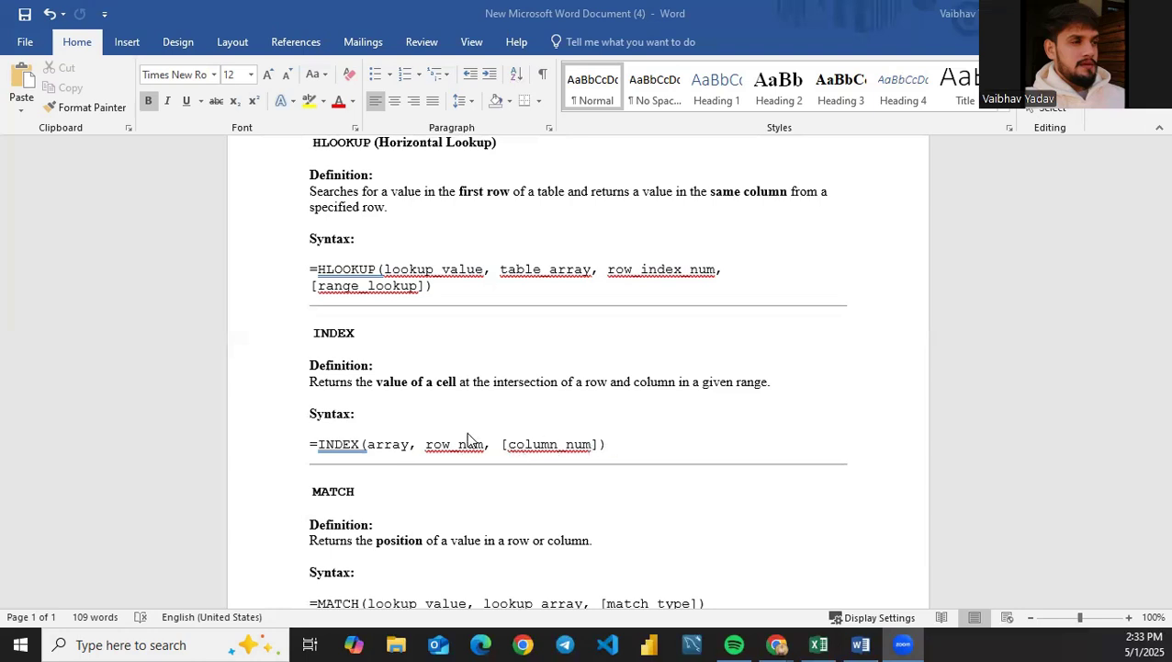
pyautogui.scroll(-3, 658, 409)
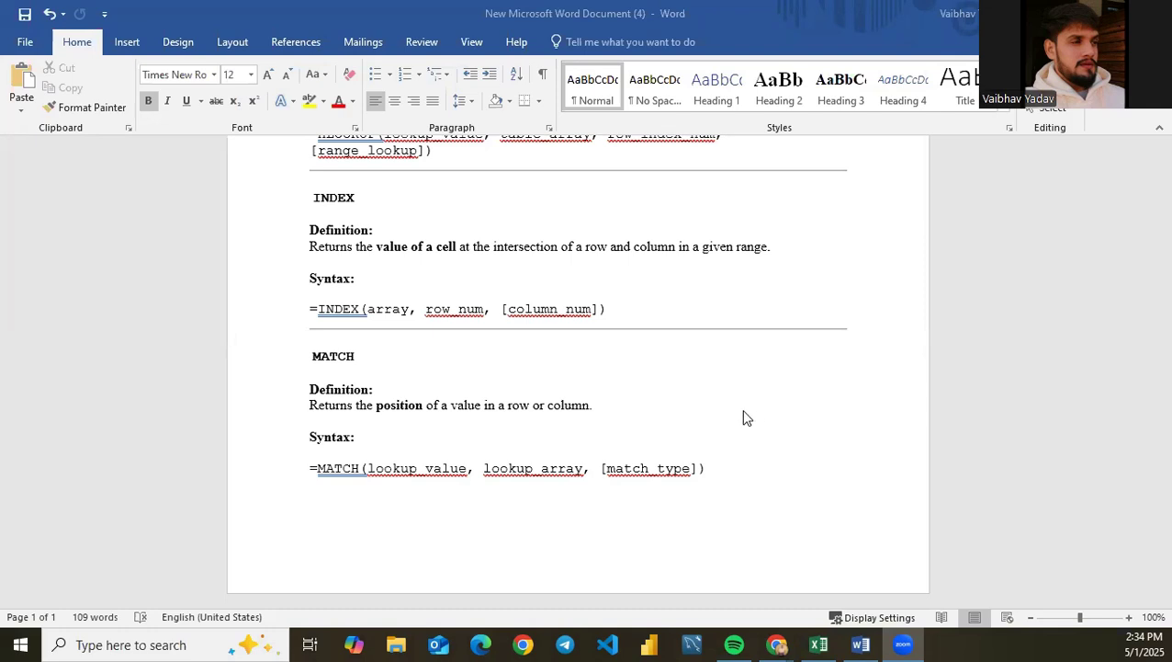
pyautogui.scroll(5, 746, 418)
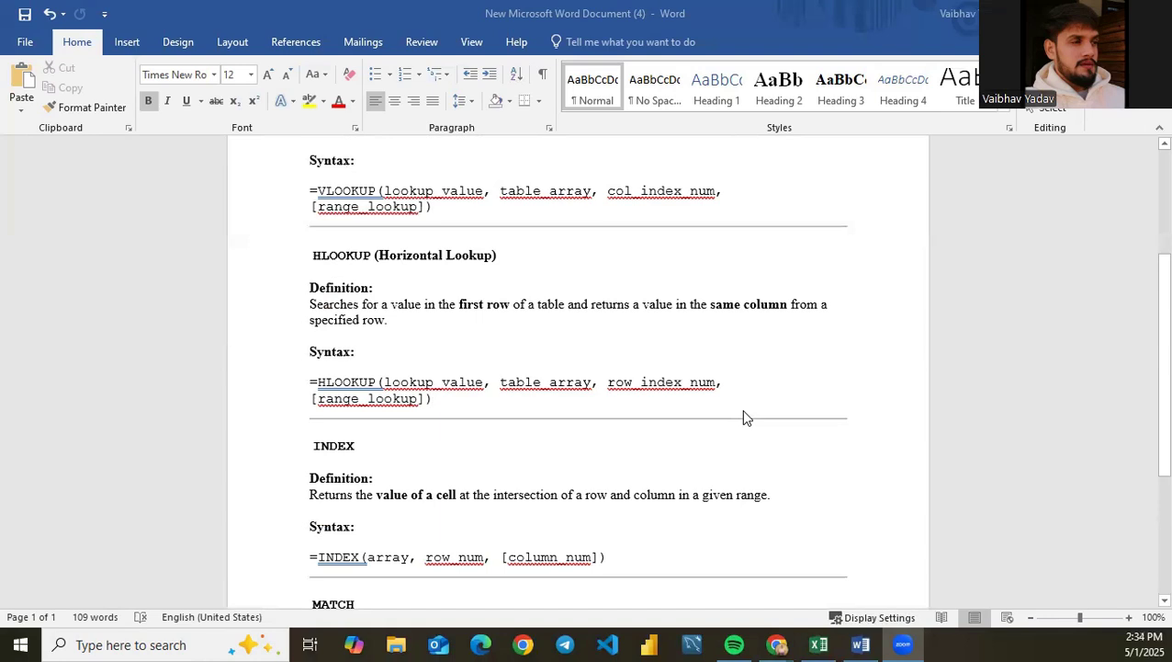
# Step: Switch to the DAY 3 workbook in Excel and review the ID, Name, Course and Score columns on Sheet1
pyautogui.hotkey('alt', 'Tab')
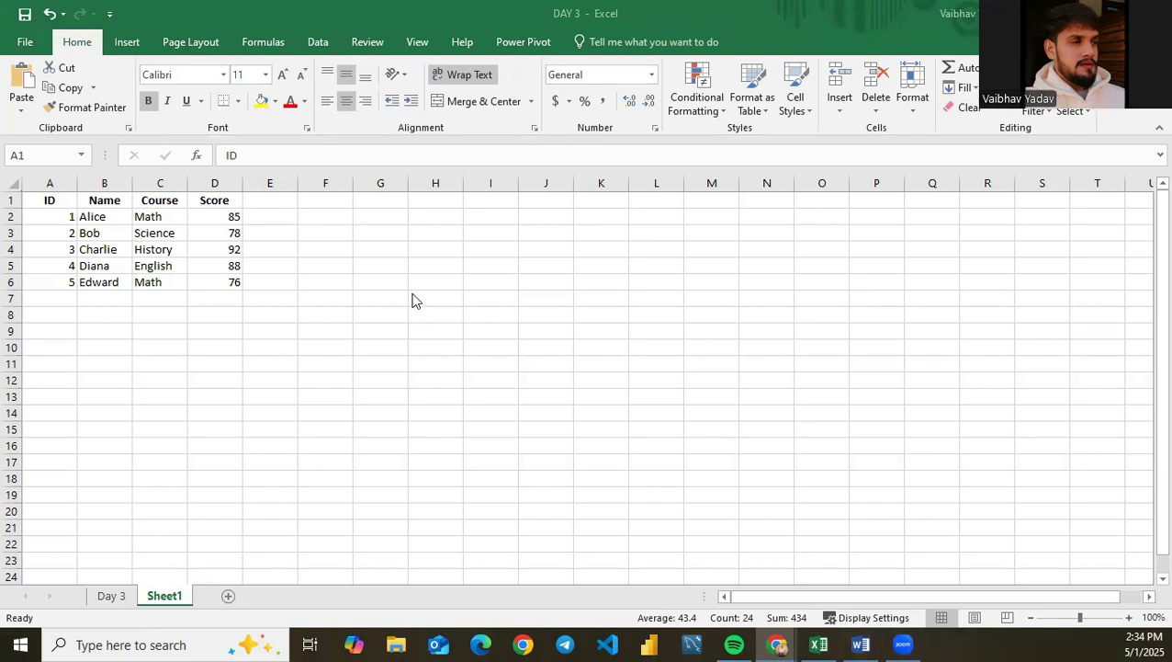
pyautogui.click(57, 173)
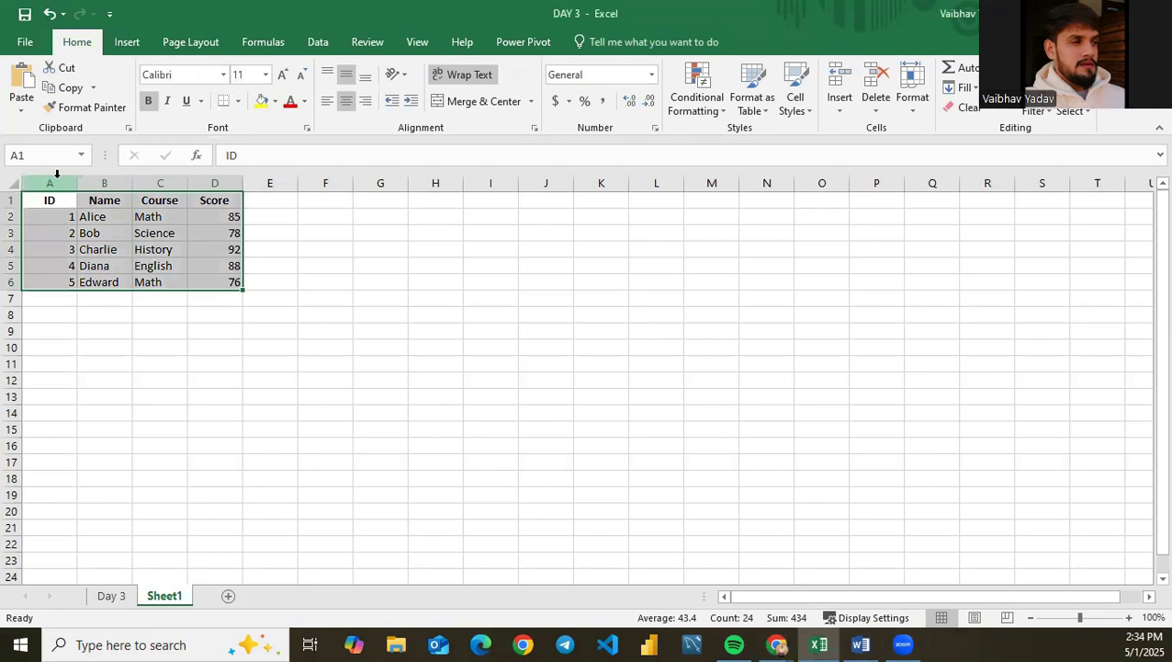
pyautogui.click(106, 179)
pyautogui.click(163, 182)
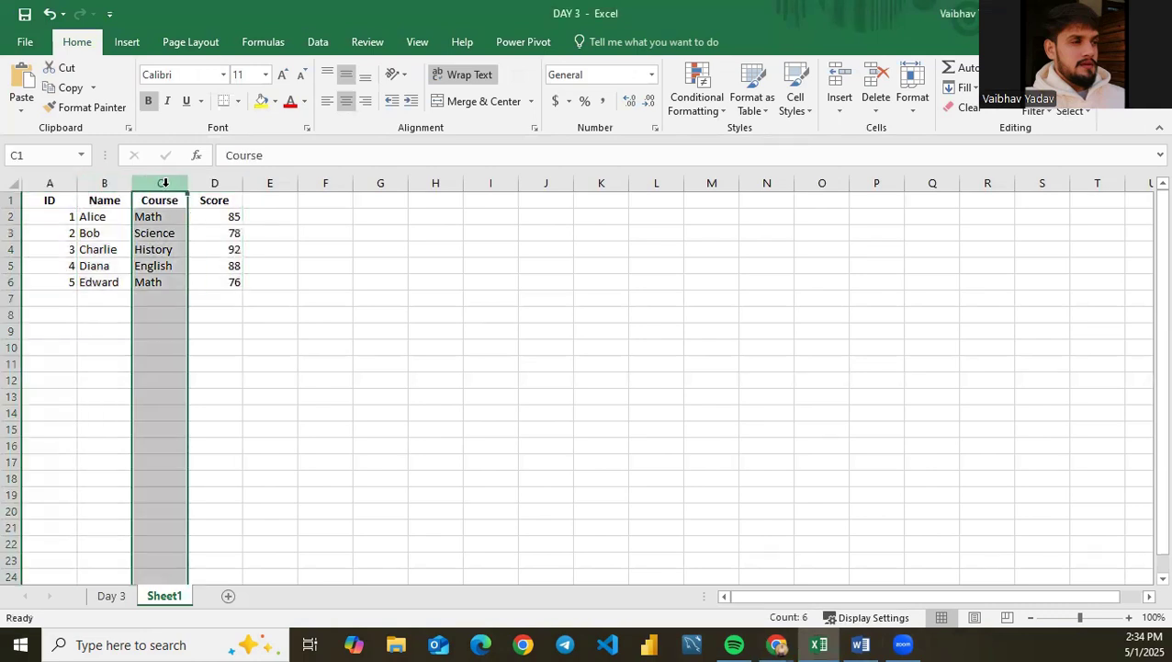
pyautogui.click(212, 181)
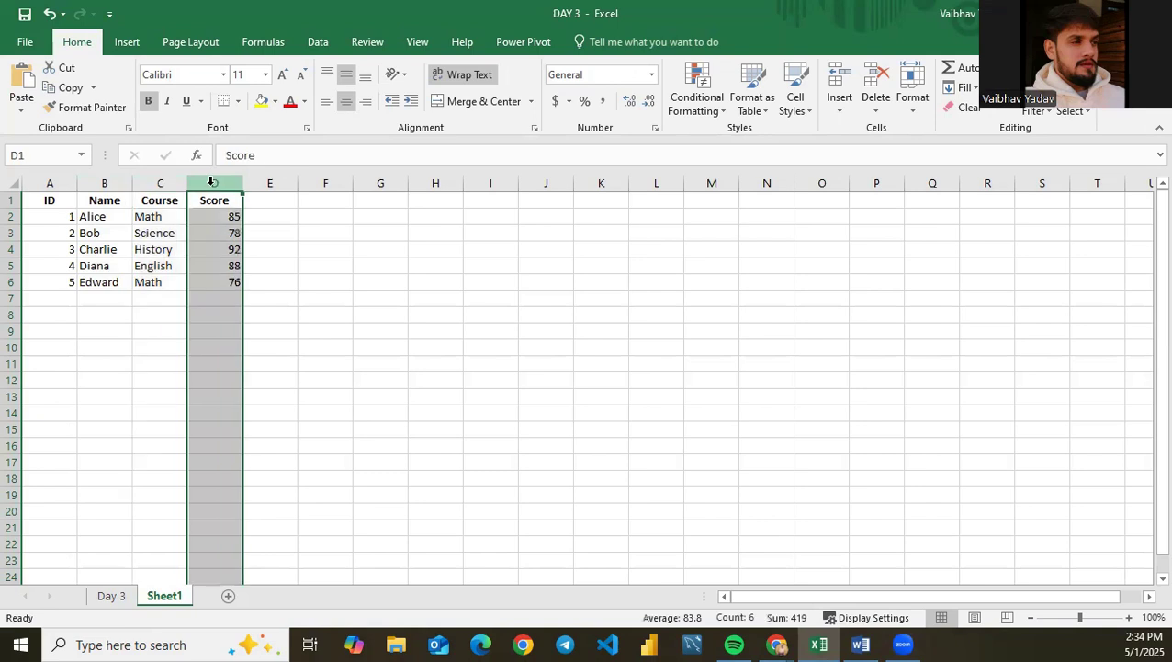
pyautogui.click(367, 341)
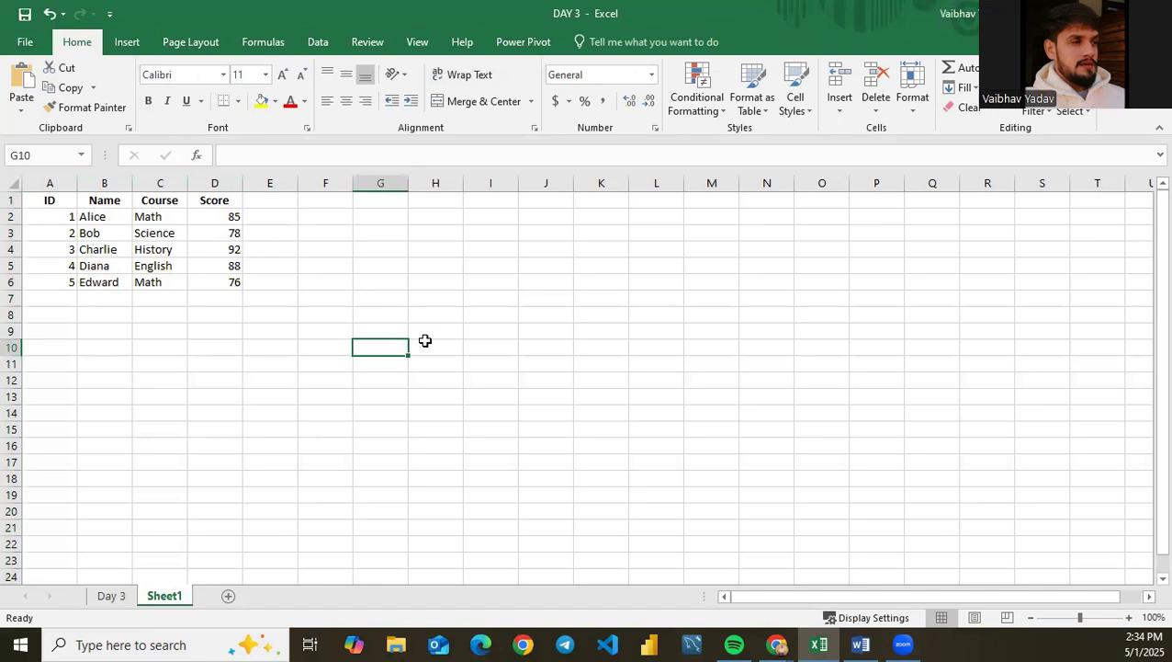
# Step: Enter the question "1. find the score of the student named as" in H2, ending with the first name of the student with ID 3
pyautogui.doubleClick(419, 216)
pyautogui.write('1,')
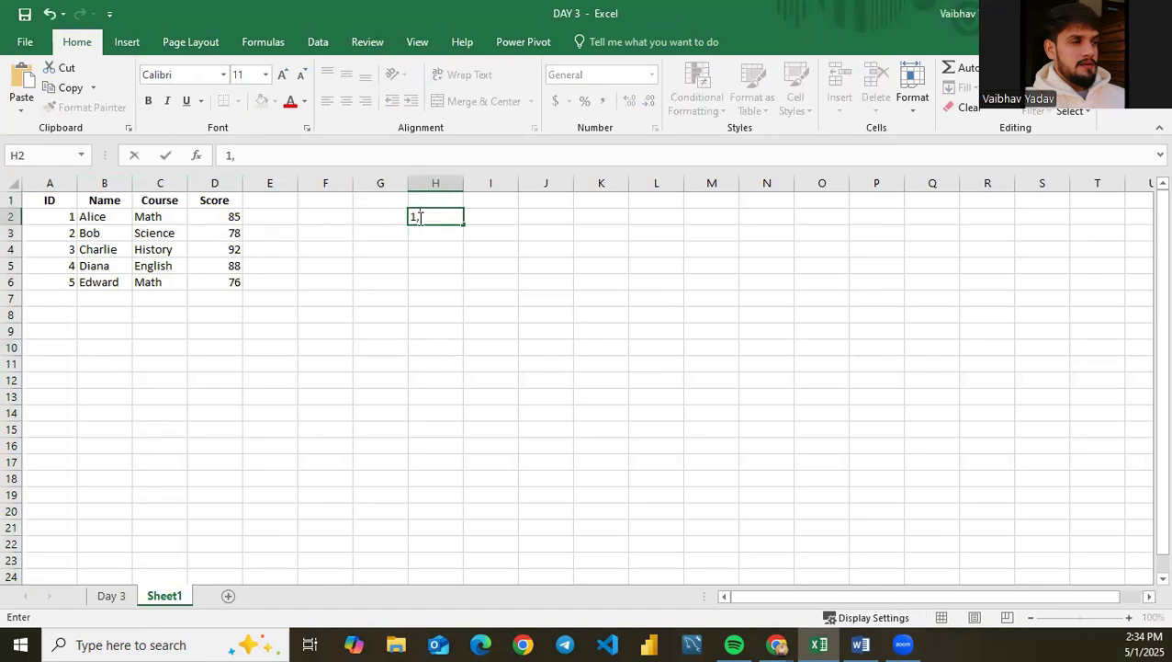
pyautogui.write('. find the sco')
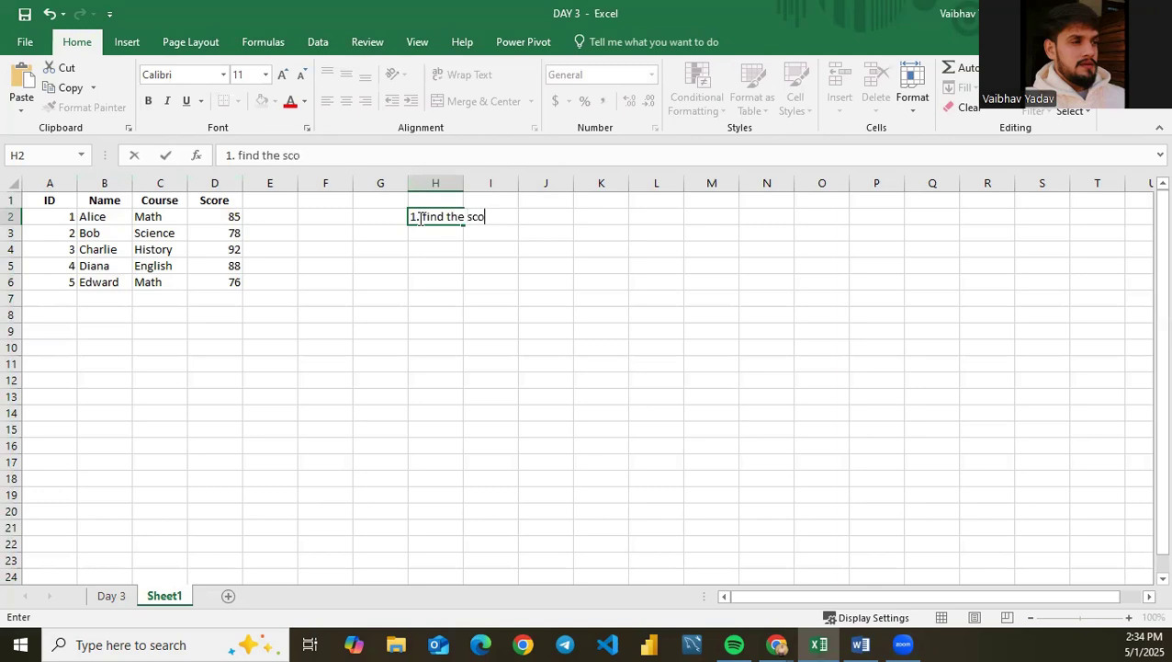
pyautogui.write('re of the stu')
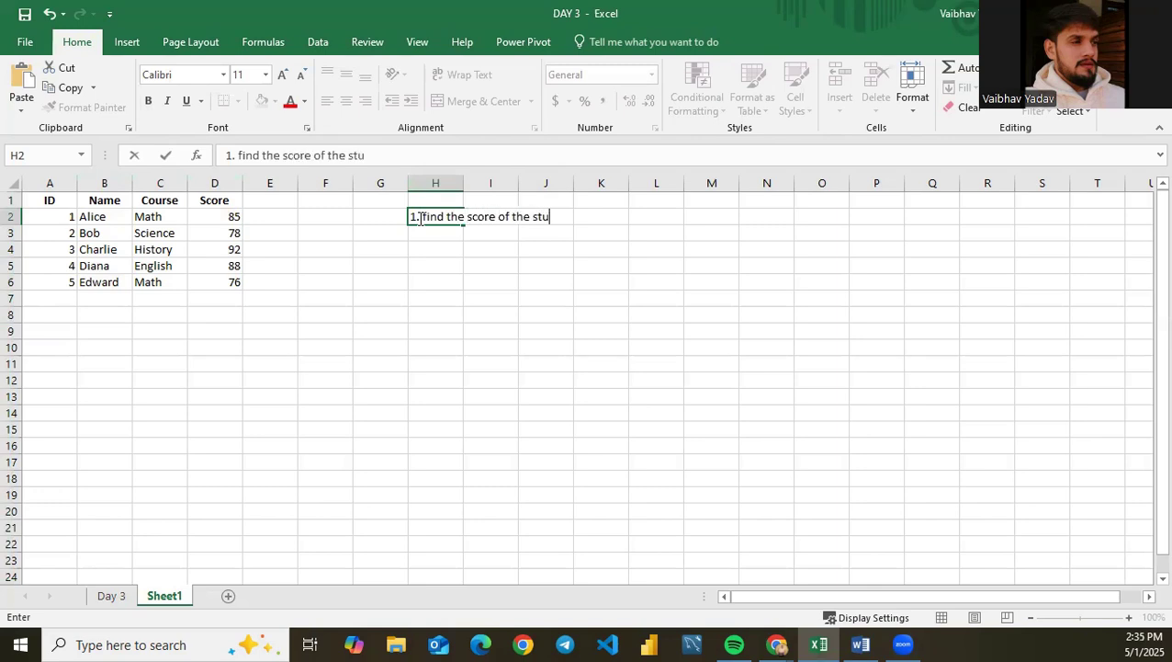
pyautogui.write('dent name')
pyautogui.press('BackSpace')
pyautogui.press('BackSpace')
pyautogui.write('med as ')
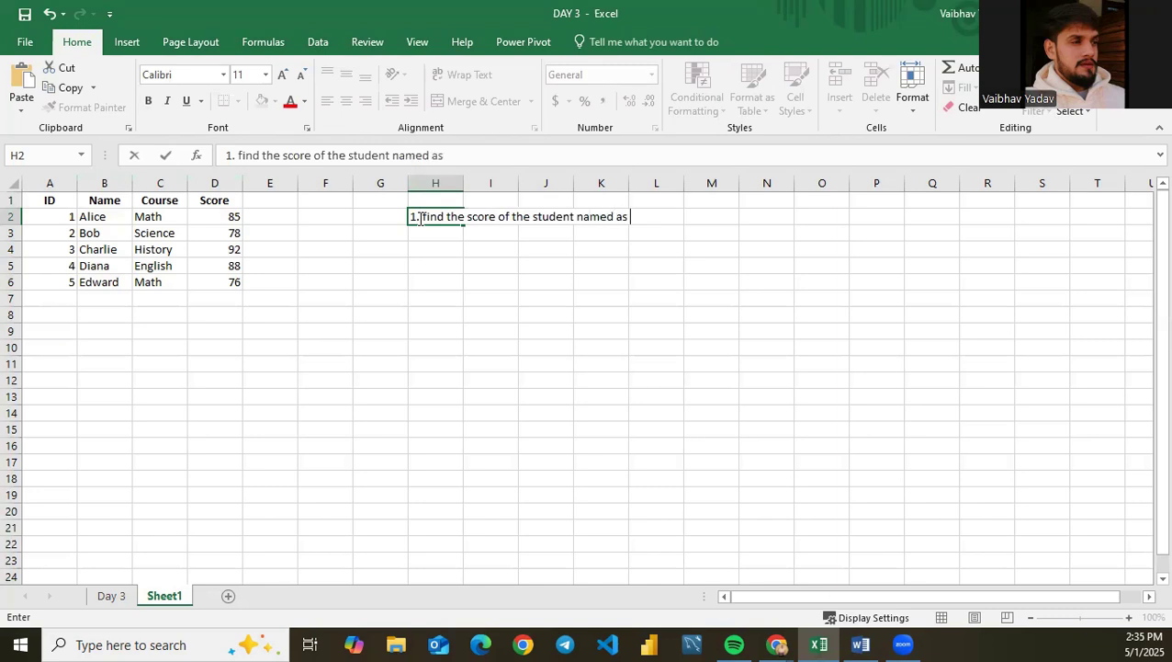
pyautogui.write('charlie')
pyautogui.click(427, 269)
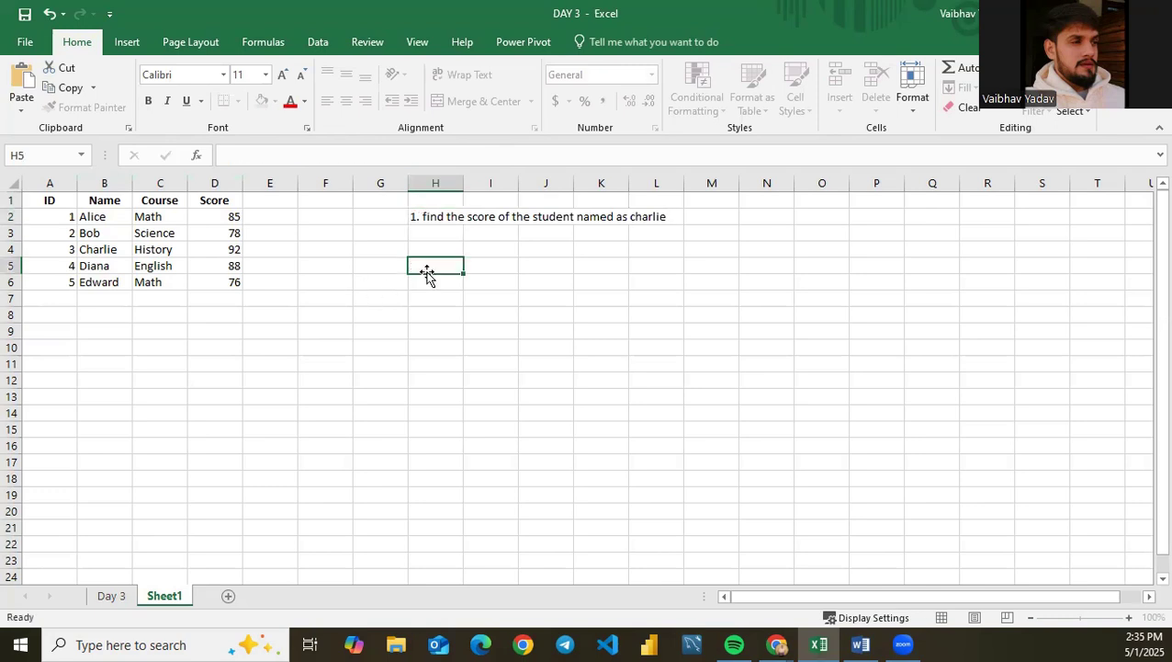
# Step: Start a VLOOKUP formula in H5 with the quoted name of the student with ID 3 as the lookup value
pyautogui.doubleClick(426, 267)
pyautogui.write('=')
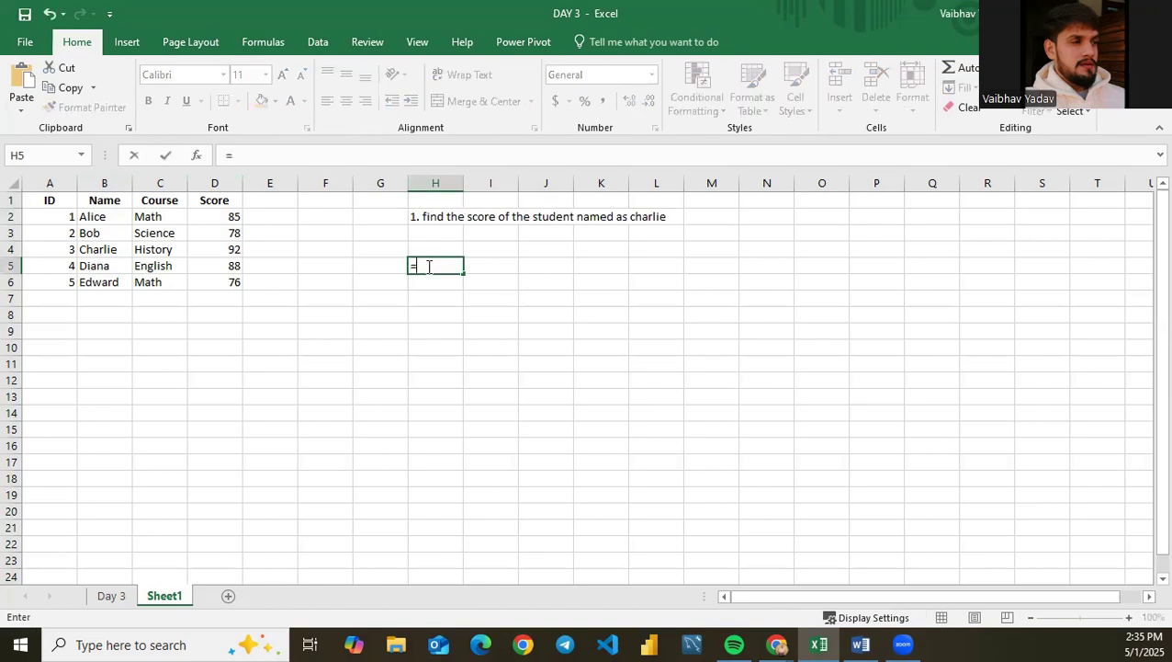
pyautogui.write('vlo')
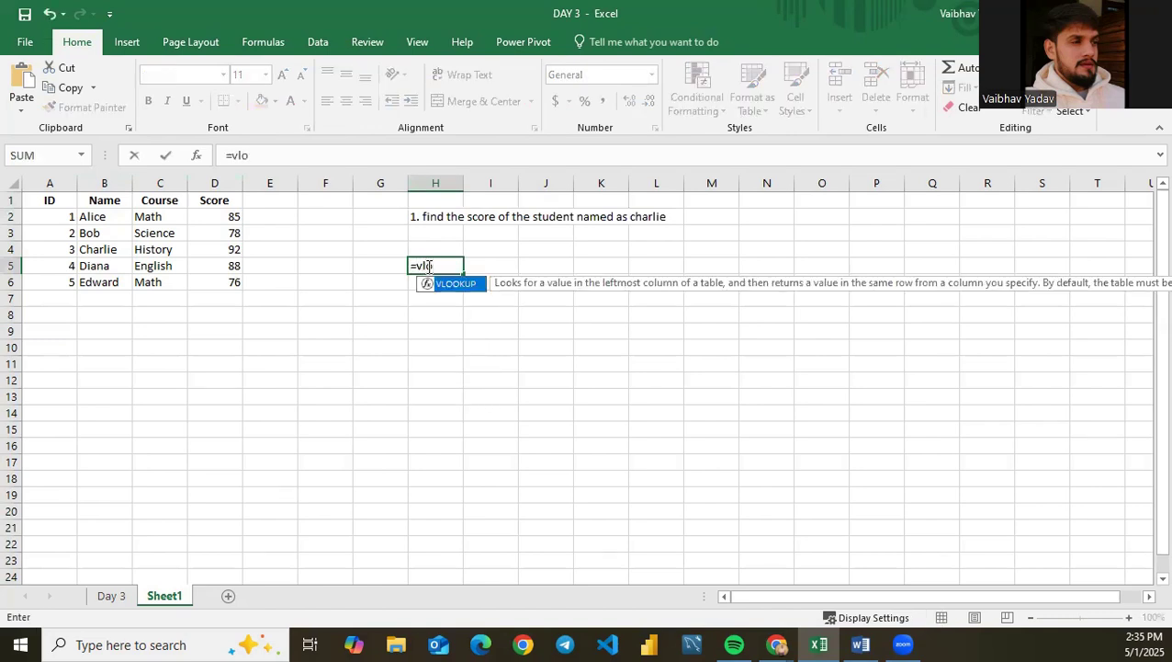
pyautogui.press('Tab')
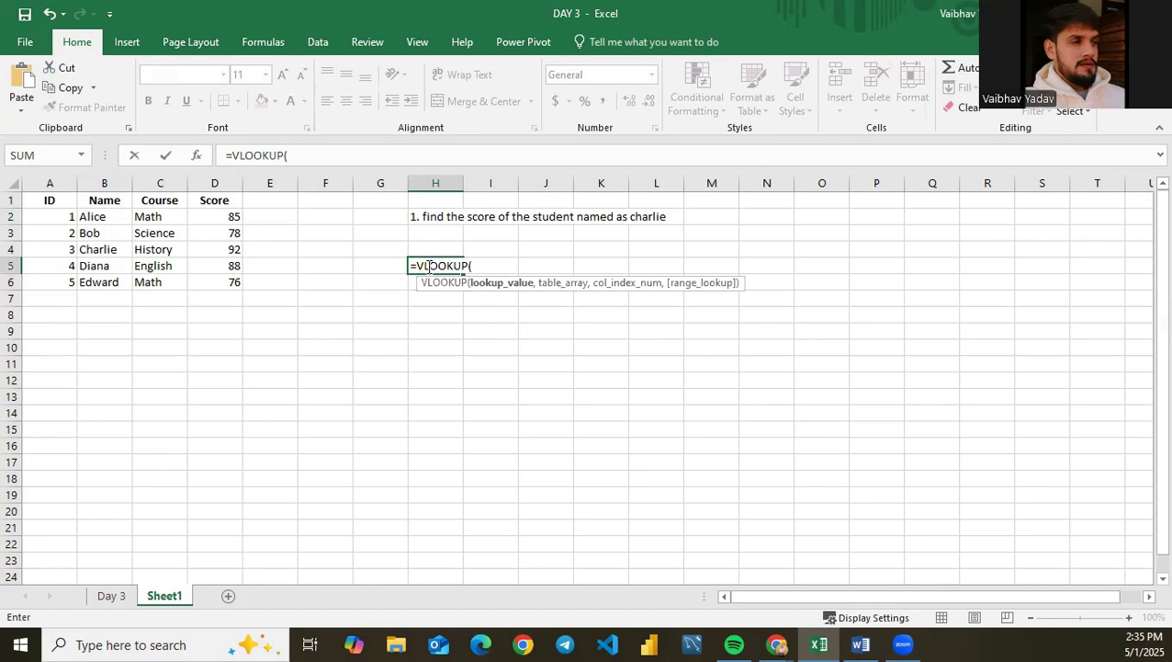
pyautogui.write('"')
pyautogui.click(633, 218)
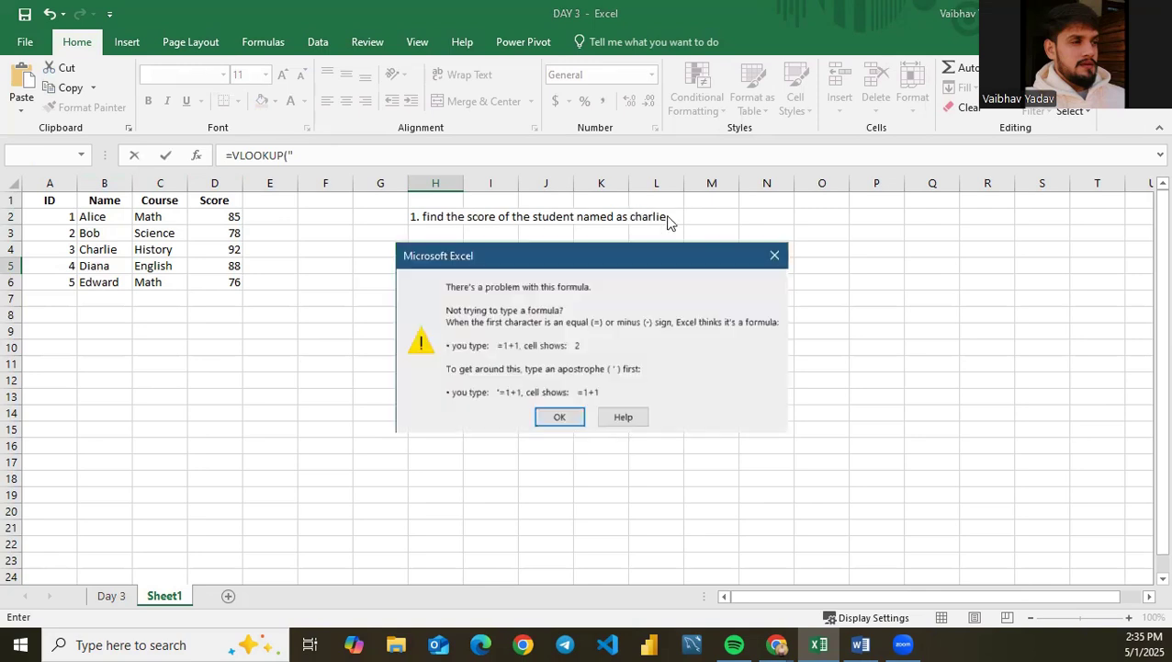
pyautogui.click(774, 256)
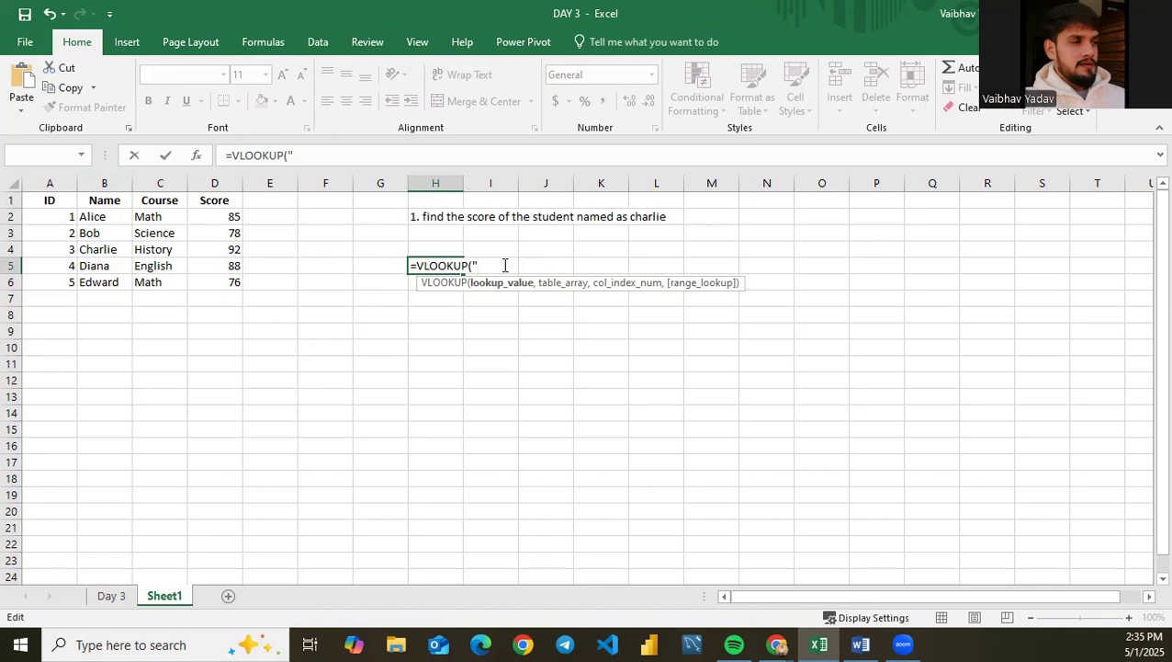
pyautogui.write('Charlie",')
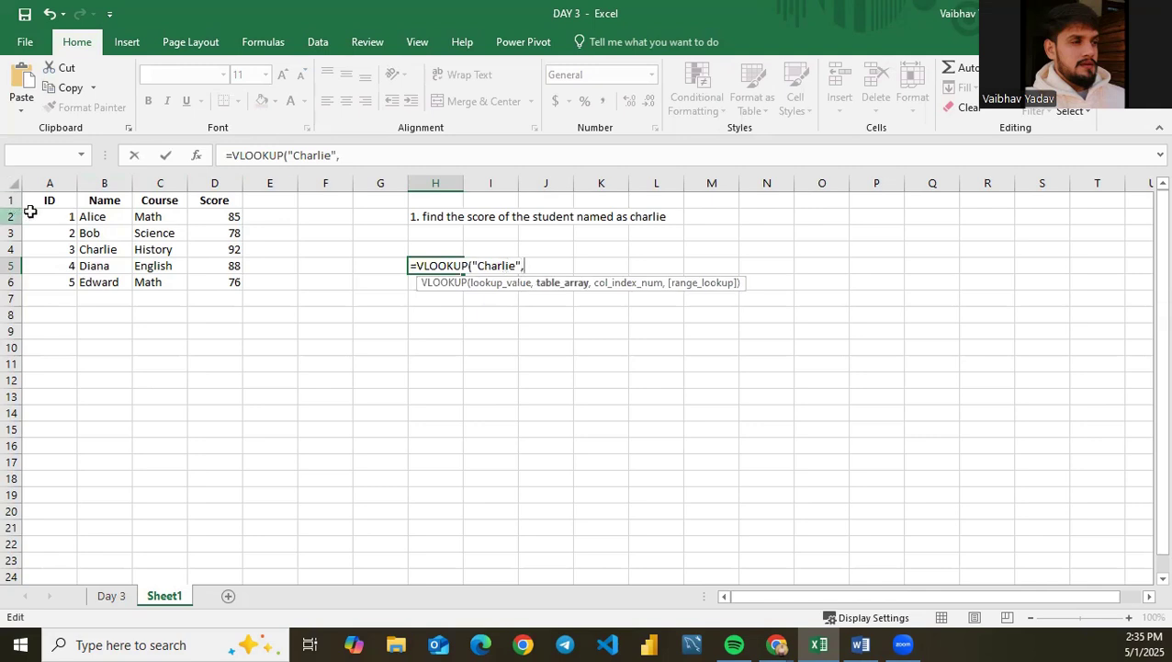
# Step: Complete the VLOOKUP in H5 with table array A2:D6, column index 4 and TRUE for an approximate match
pyautogui.moveTo(33, 213); pyautogui.dragTo(223, 276)
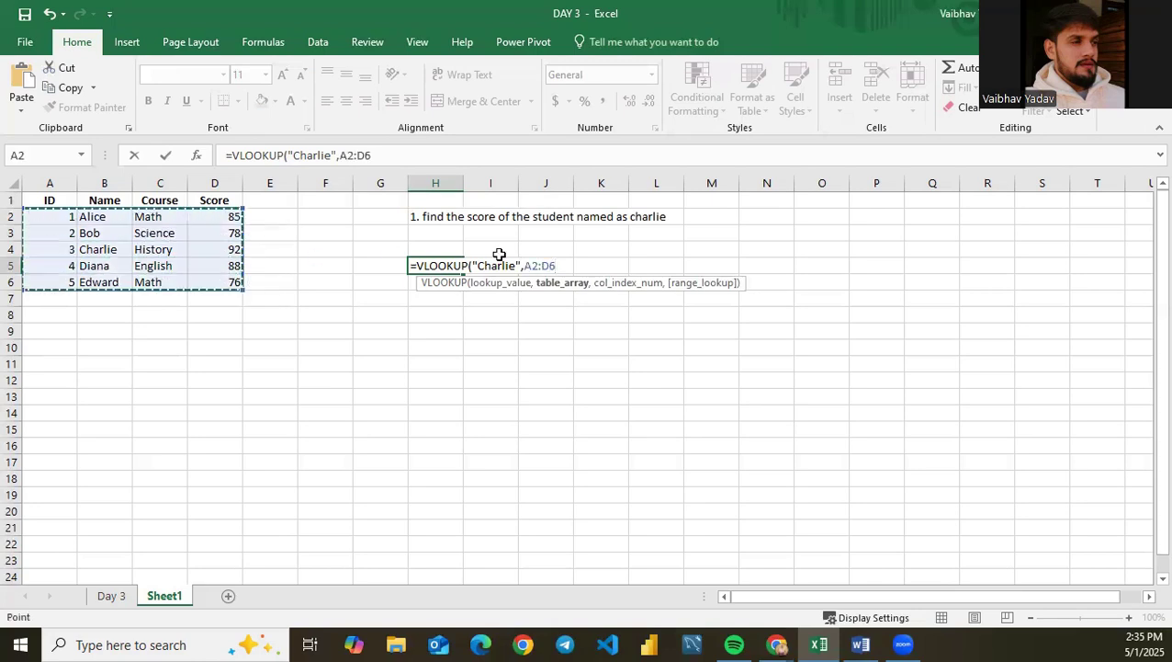
pyautogui.write(',')
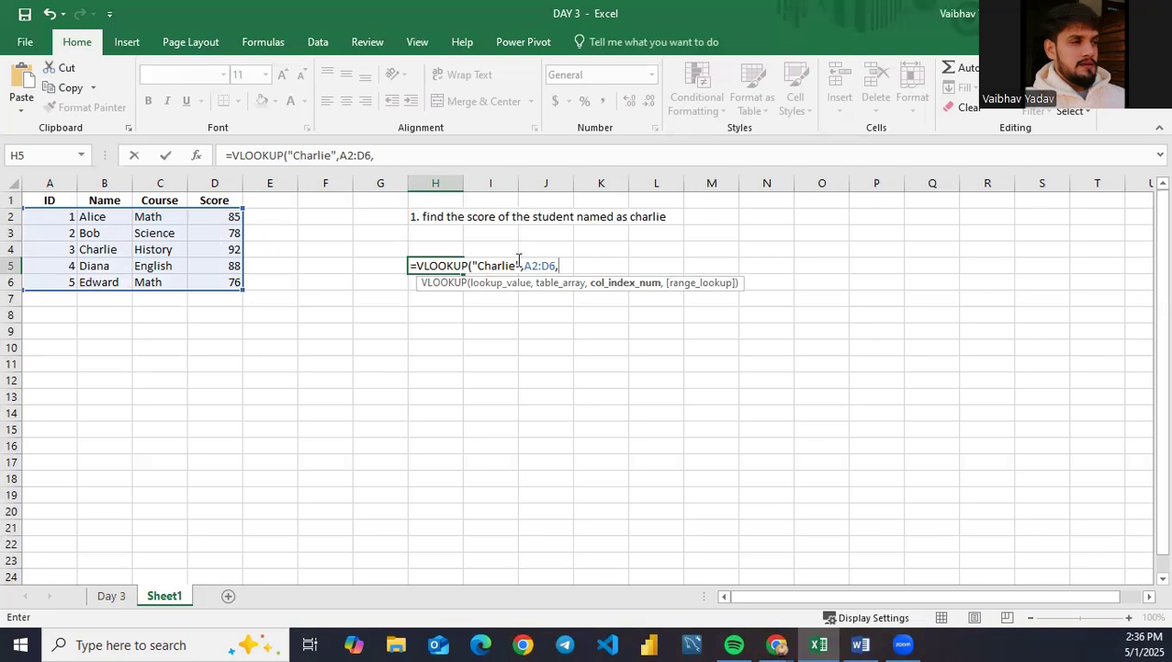
pyautogui.write('4,')
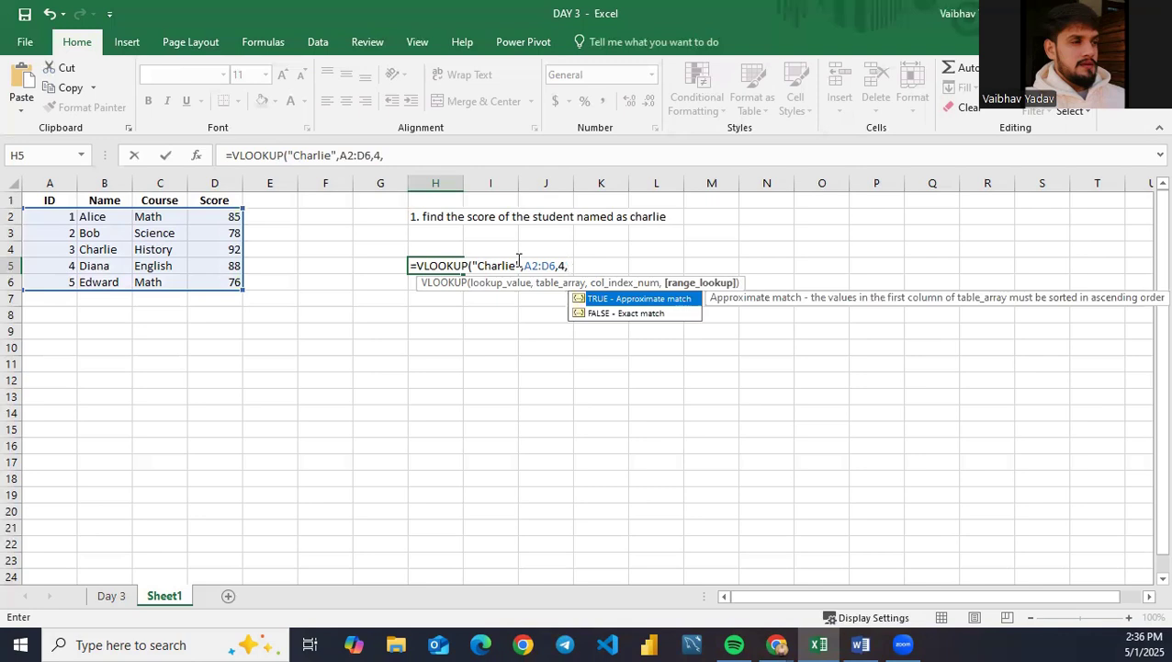
pyautogui.press('Tab')
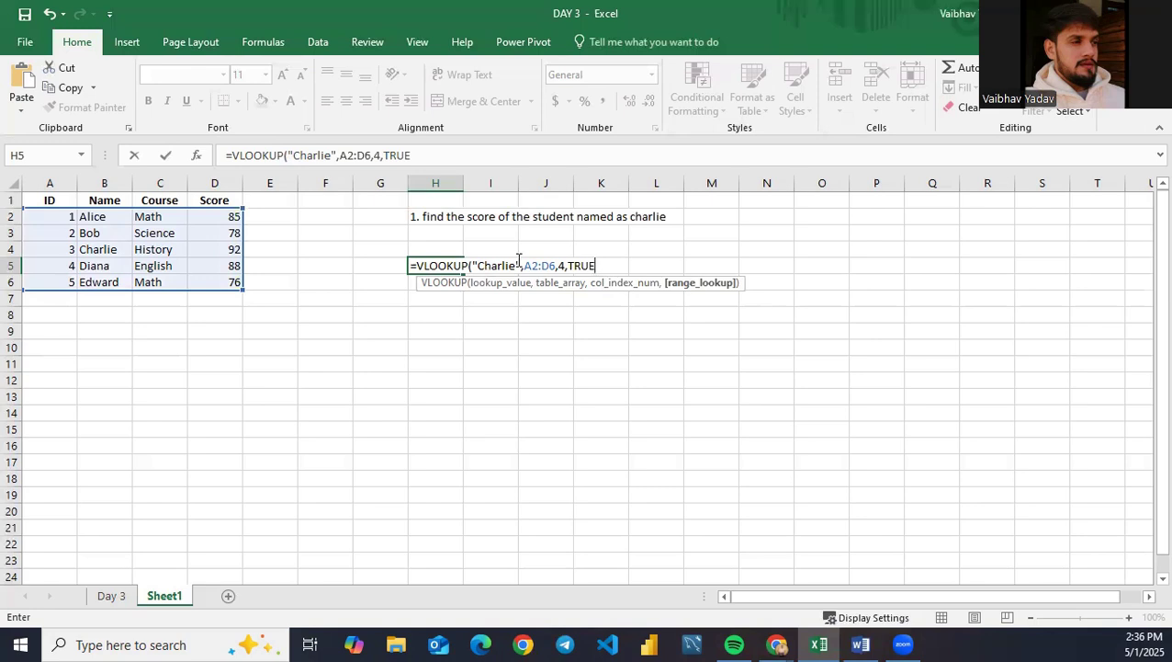
pyautogui.write(')')
pyautogui.press('Return')
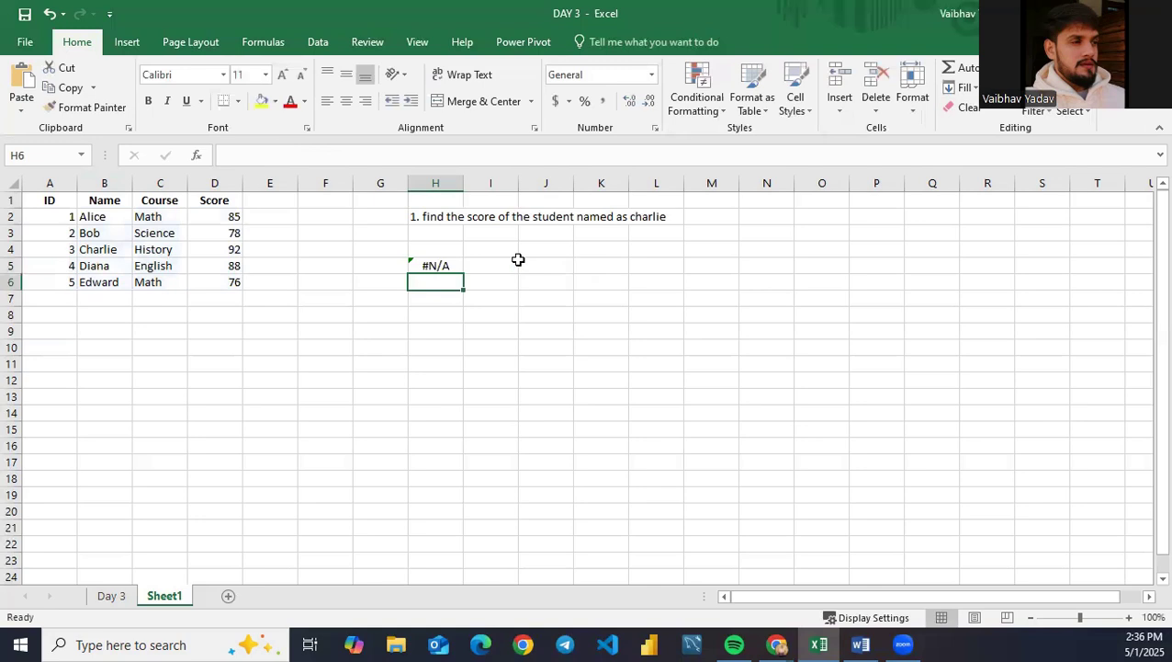
# Step: Re-enter the VLOOKUP in H5 as an array formula
pyautogui.doubleClick(438, 265)
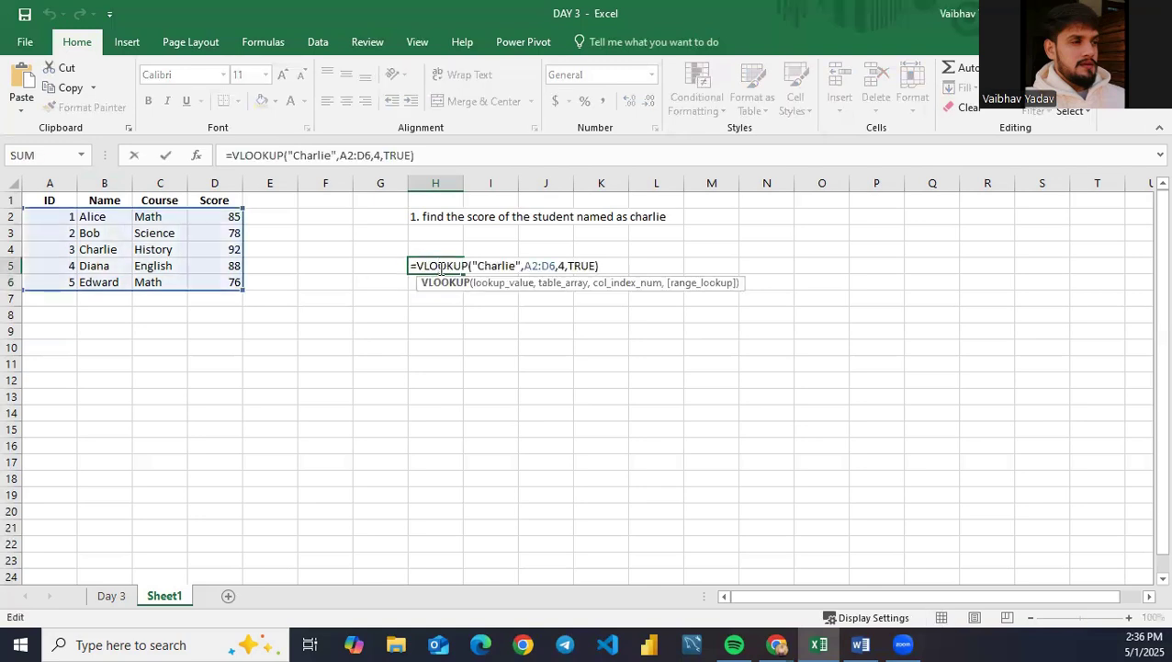
pyautogui.hotkey('ctrl', 'shift', 'Return')
pyautogui.press('Return')
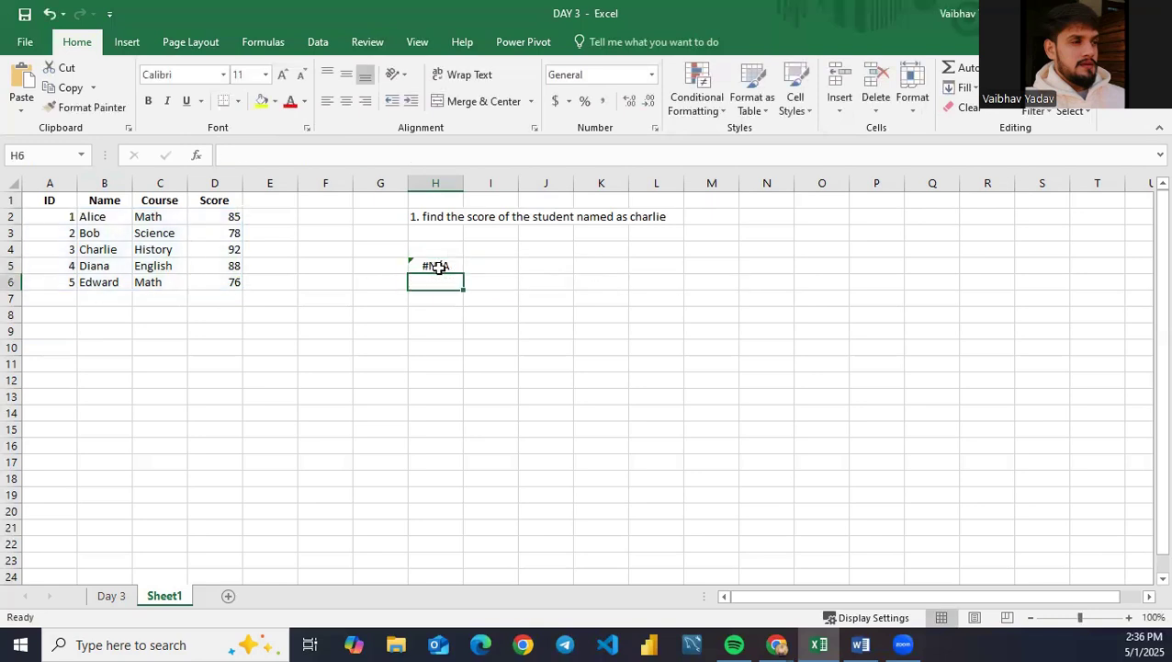
# Step: Try the VLOOKUP in H5 with its match type changed to FALSE for an exact match
pyautogui.click(438, 266)
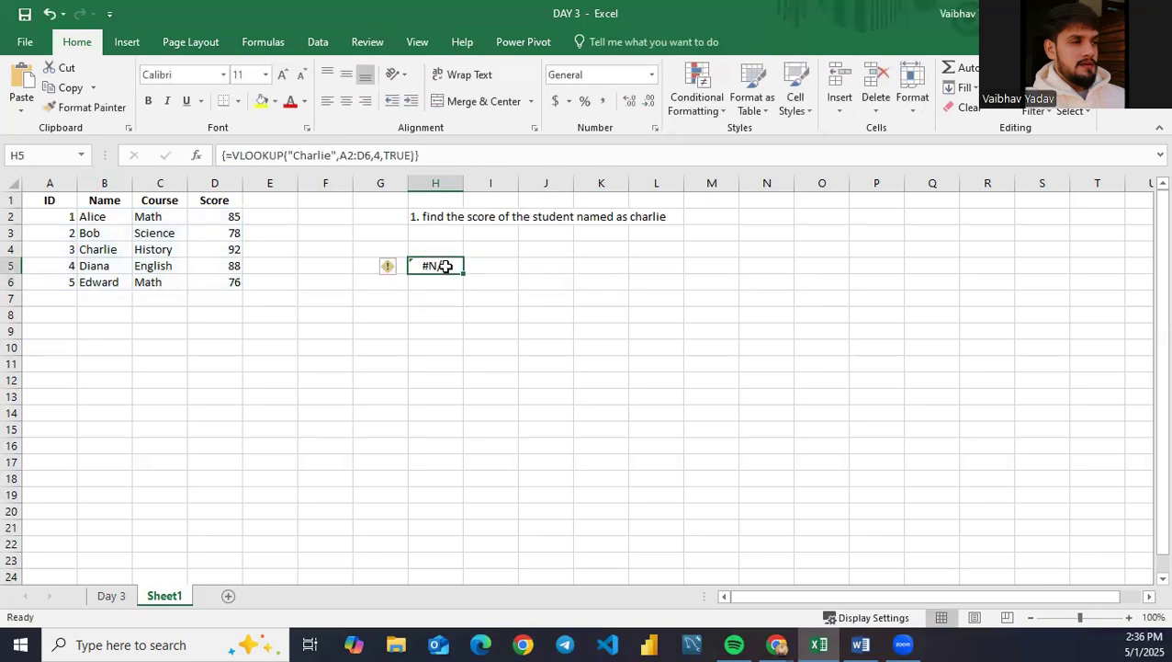
pyautogui.doubleClick(440, 266)
pyautogui.click(592, 266)
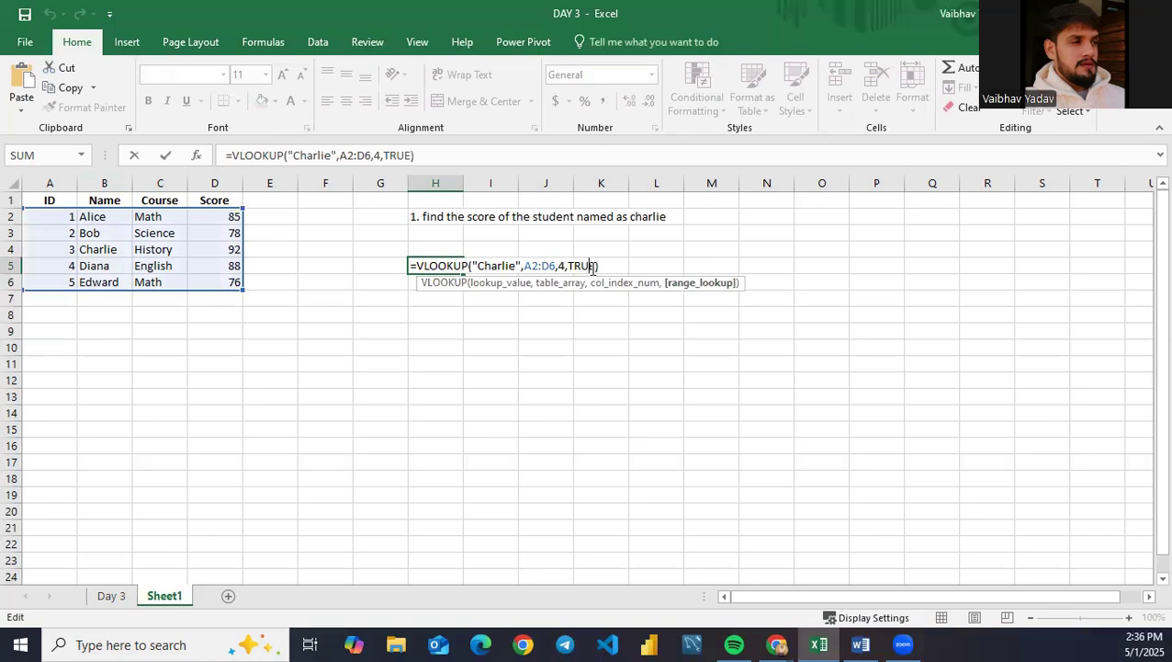
pyautogui.press('BackSpace')
pyautogui.press('BackSpace')
pyautogui.press('BackSpace')
pyautogui.press('BackSpace')
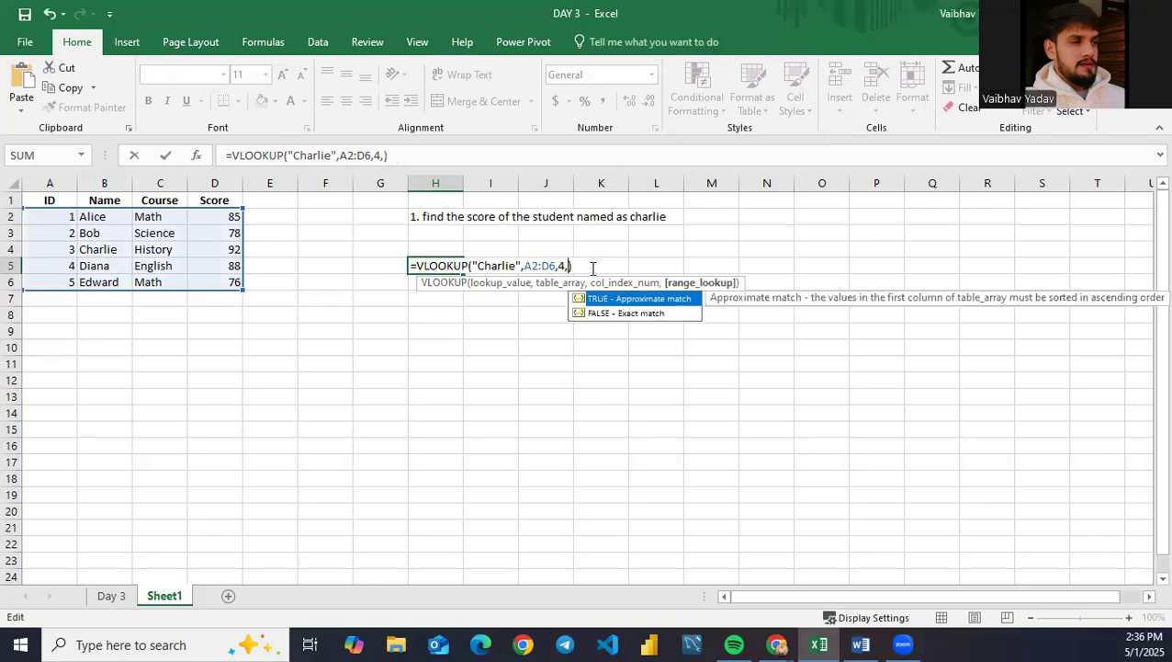
pyautogui.press('Down')
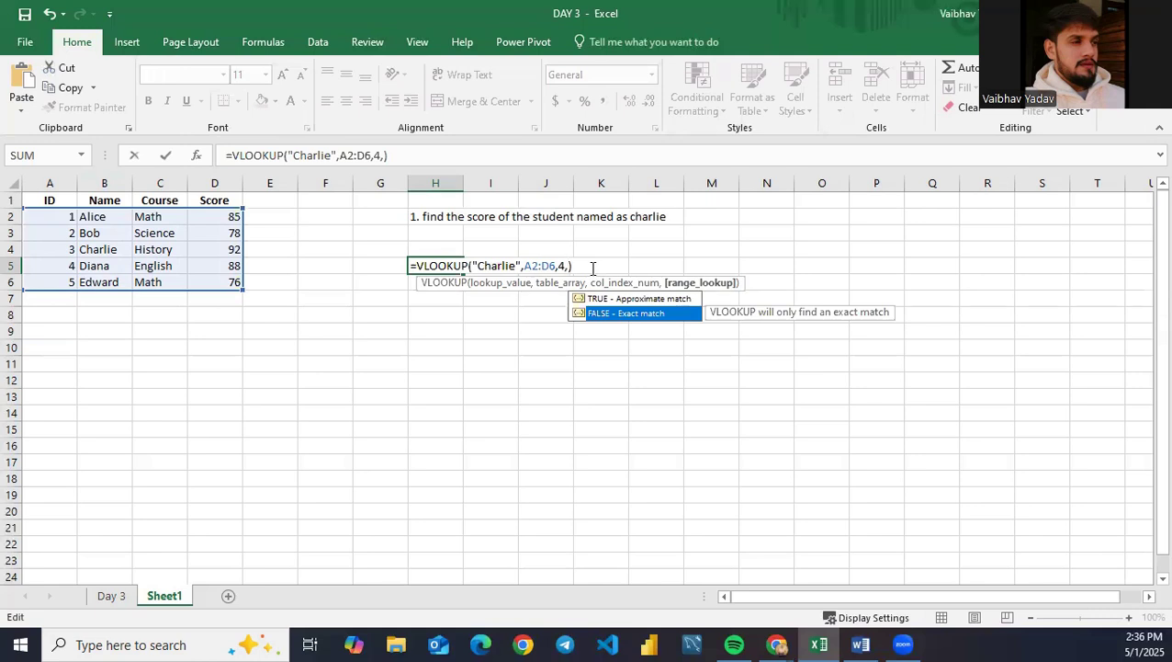
pyautogui.press('Tab')
pyautogui.press('Return')
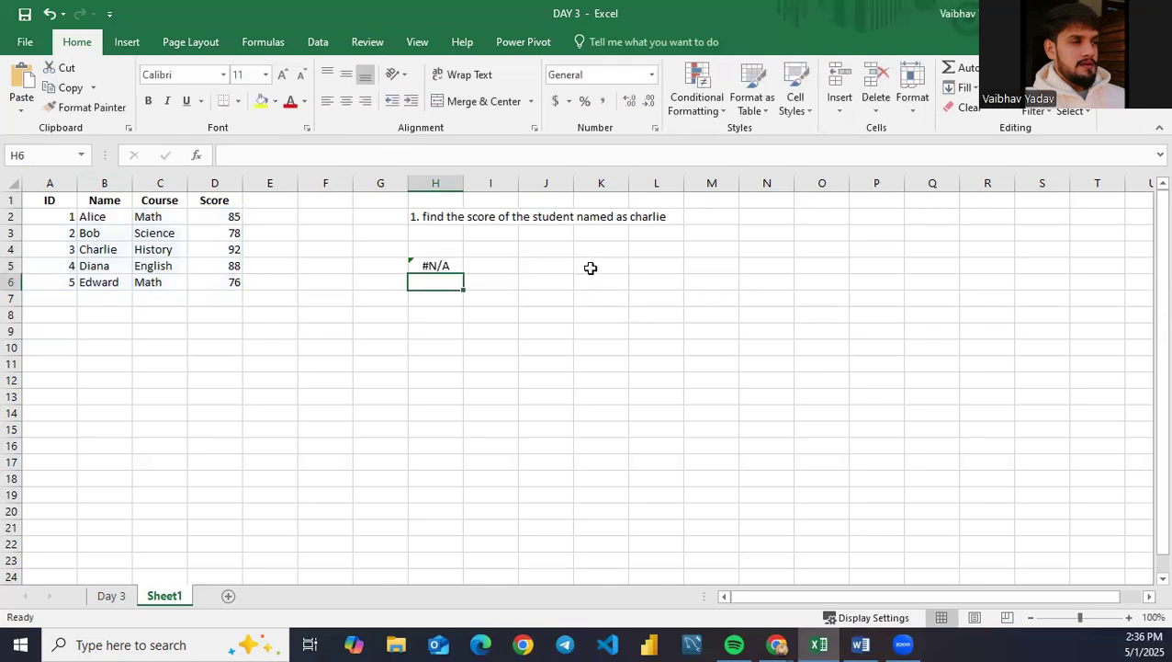
# Step: Re-enter the exact-match VLOOKUP in H5 as an array formula
pyautogui.doubleClick(432, 265)
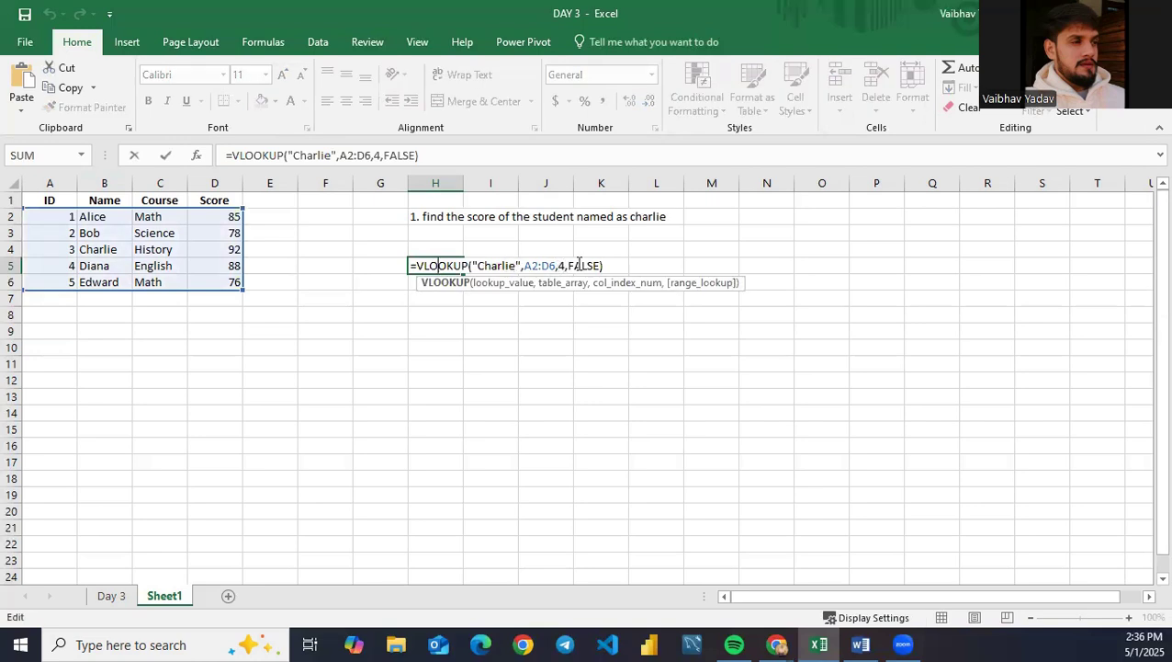
pyautogui.click(568, 265)
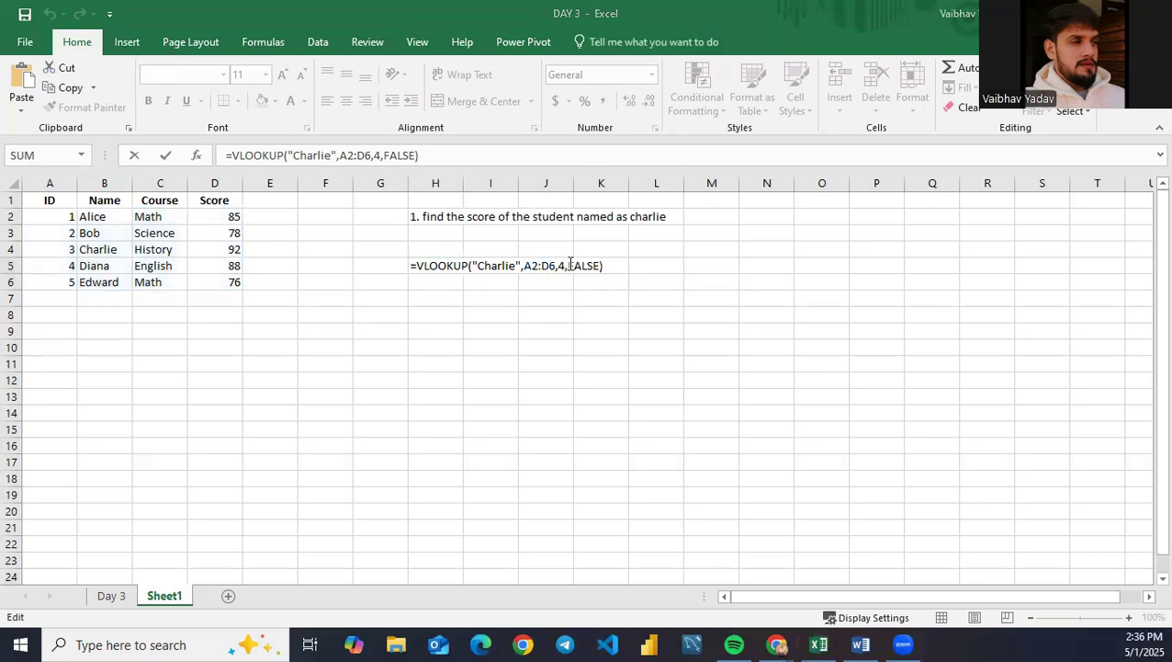
pyautogui.click(567, 265)
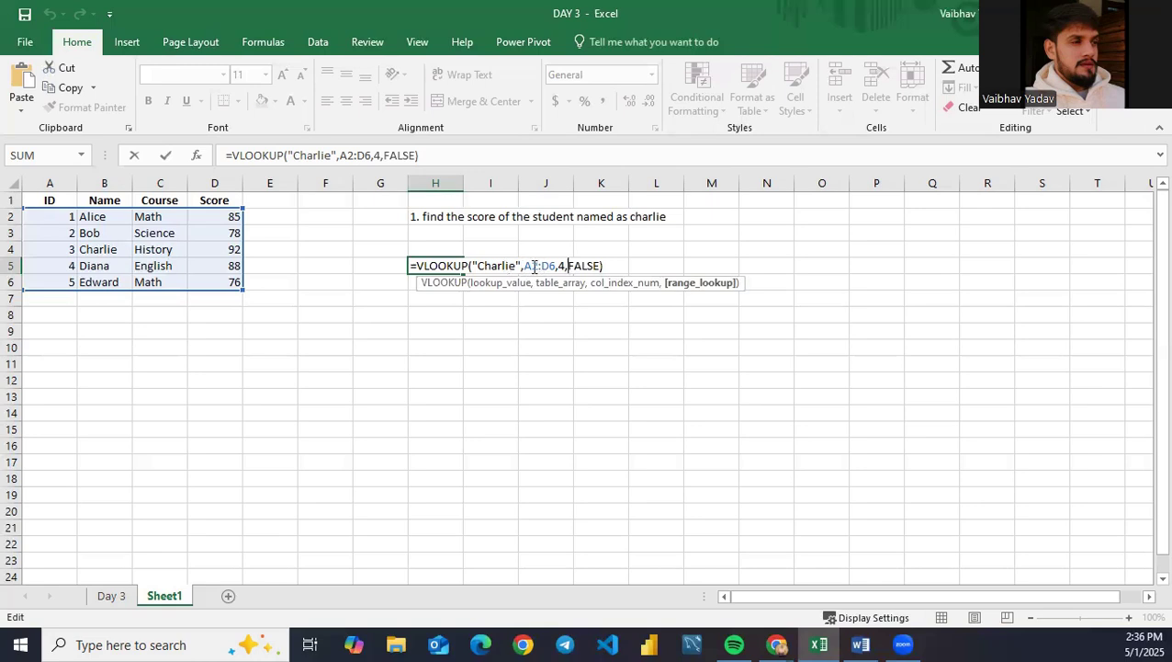
pyautogui.click(580, 266)
pyautogui.hotkey('ctrl', 'shift', 'Return')
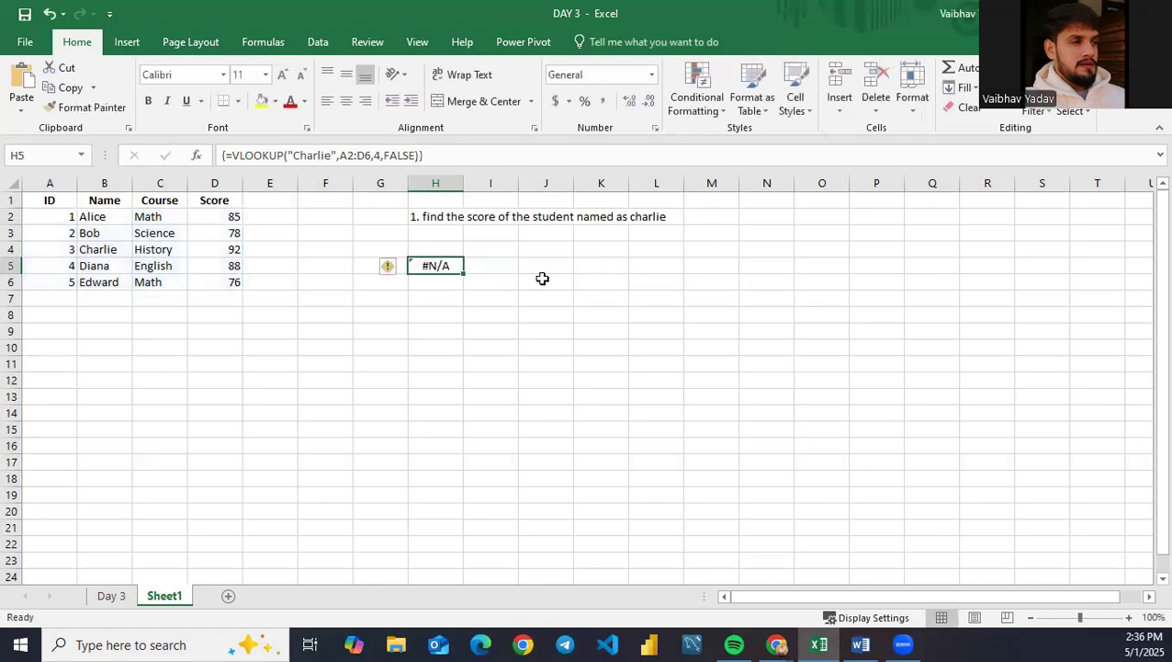
# Step: Try column index 3 in the exact-match VLOOKUP in H5
pyautogui.doubleClick(444, 266)
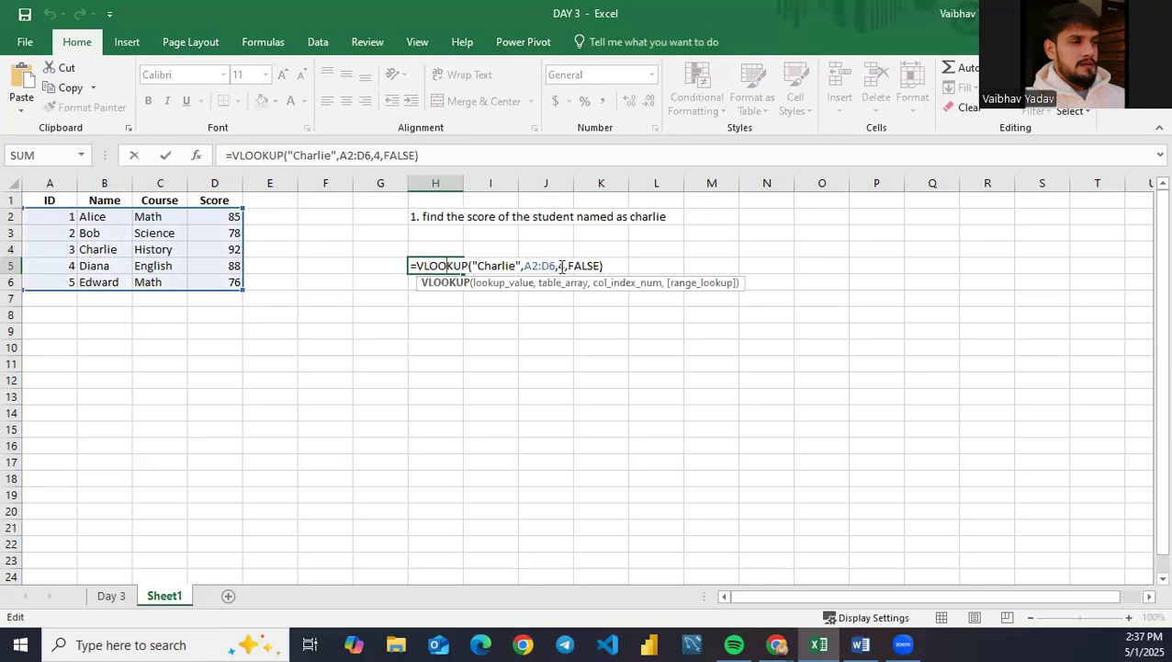
pyautogui.click(520, 265)
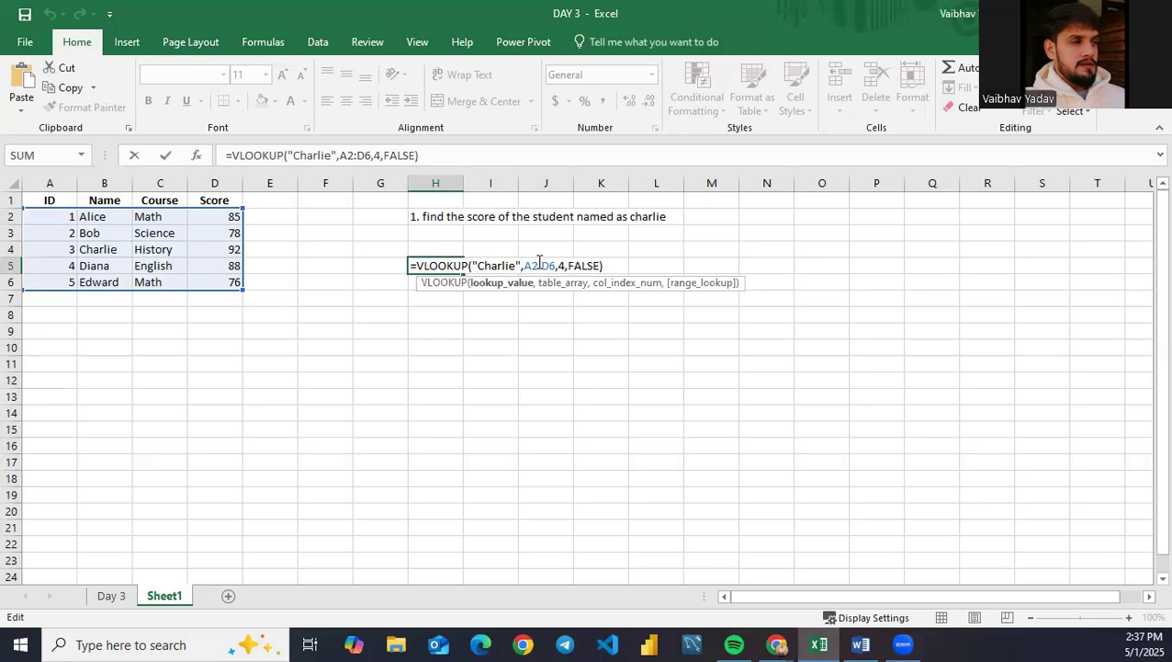
pyautogui.click(564, 266)
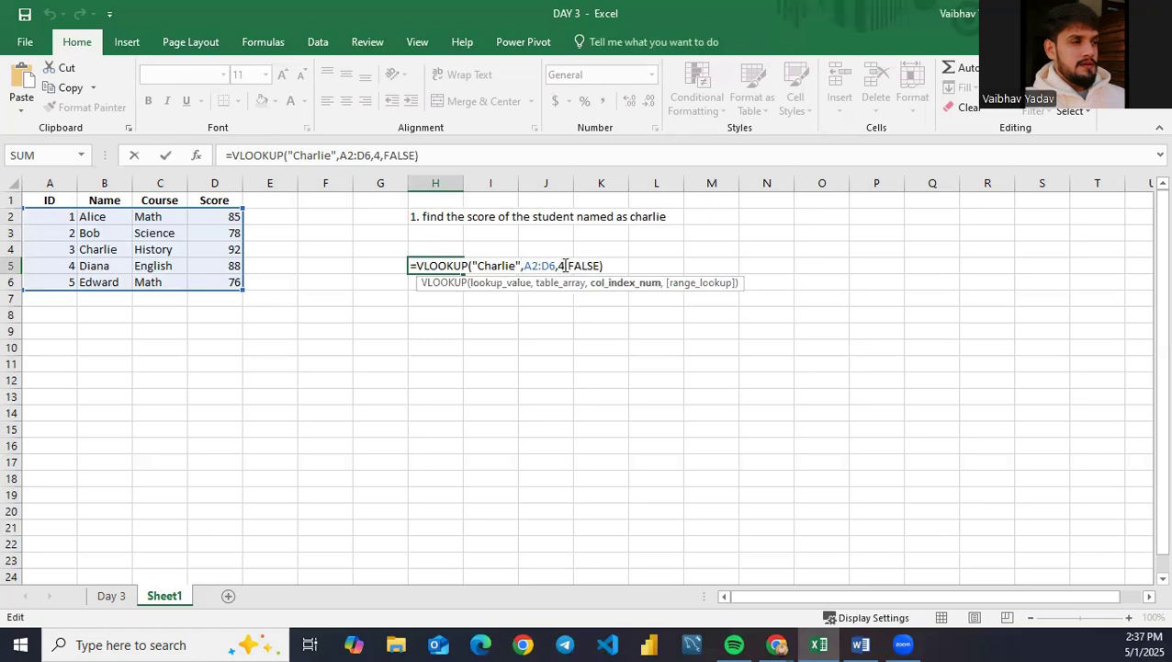
pyautogui.press('BackSpace')
pyautogui.write('3')
pyautogui.press('Return')
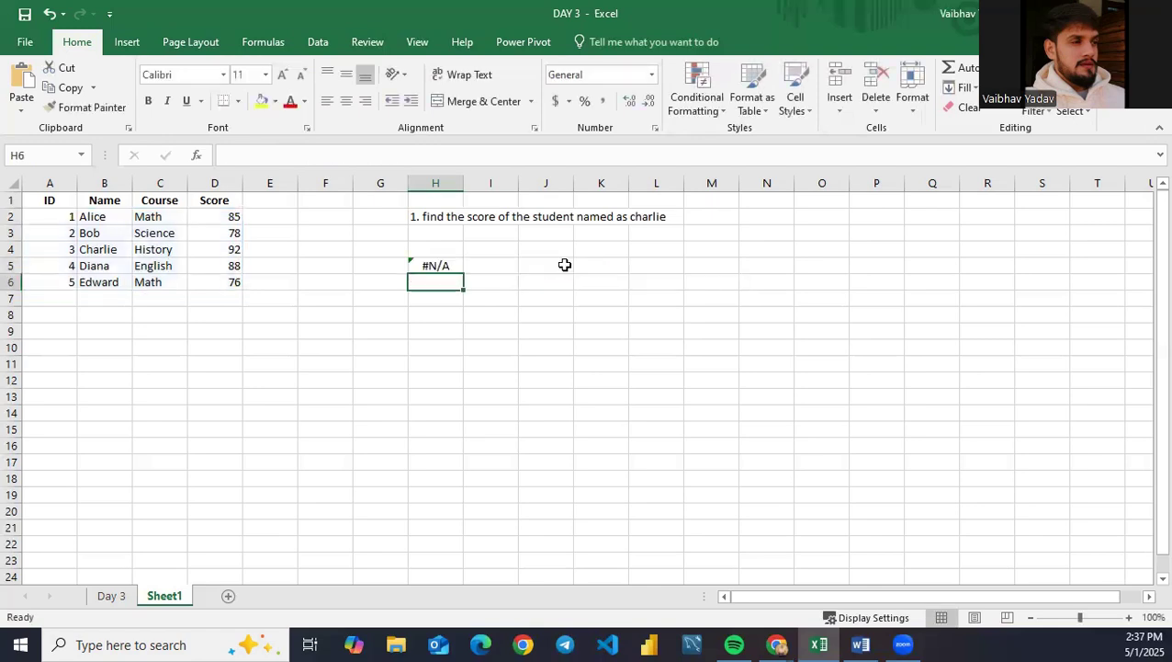
# Step: Set the column index of the VLOOKUP in H5 back to 4
pyautogui.click(425, 265)
pyautogui.doubleClick(426, 265)
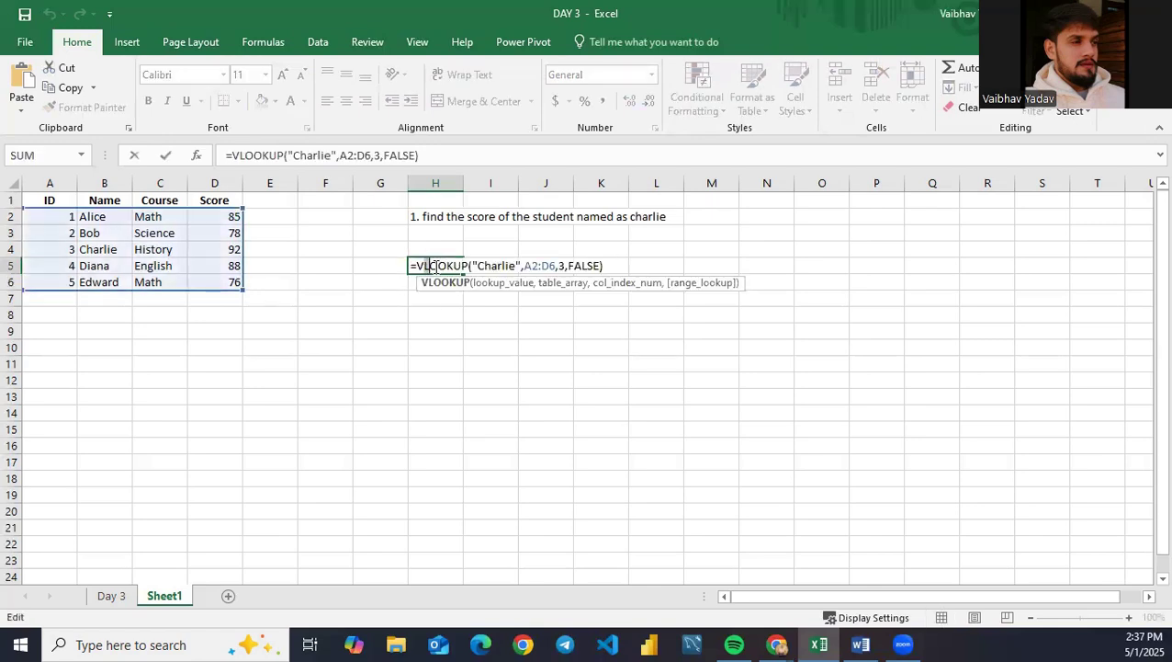
pyautogui.doubleClick(503, 265)
pyautogui.click(547, 266)
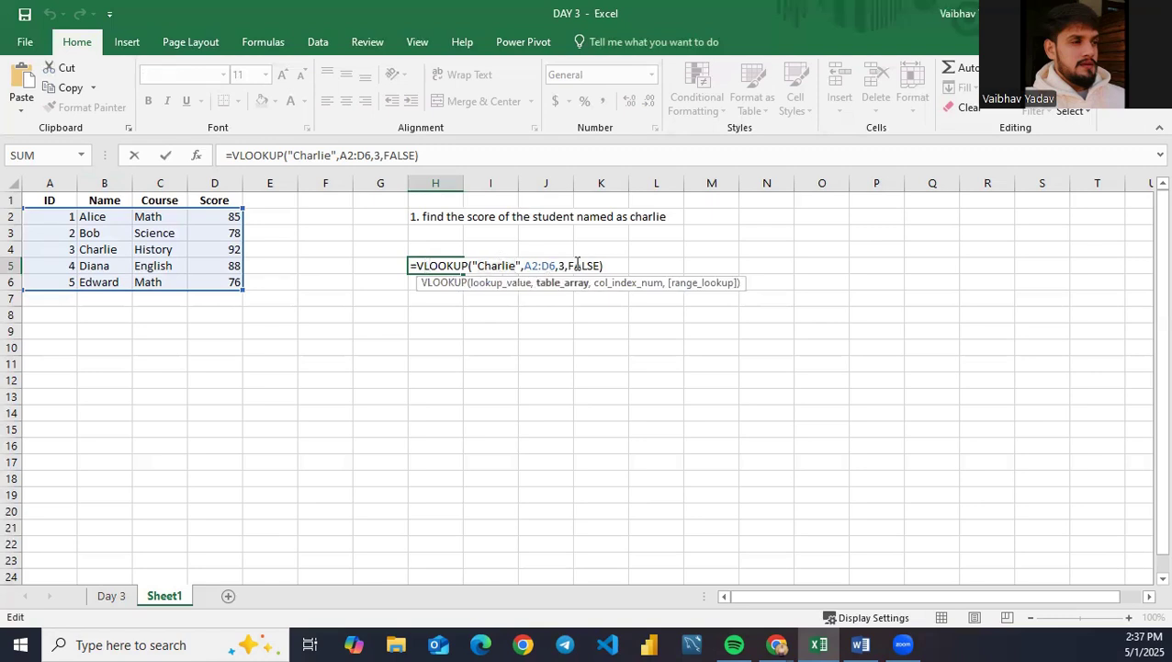
pyautogui.click(566, 266)
pyautogui.press('BackSpace')
pyautogui.write('4')
# Step: Replace the FALSE match type in the H5 VLOOKUP with 0 and enter the formula
pyautogui.click(578, 266)
pyautogui.press('BackSpace')
pyautogui.press('BackSpace')
pyautogui.press('BackSpace')
pyautogui.press('Delete')
pyautogui.press('Delete')
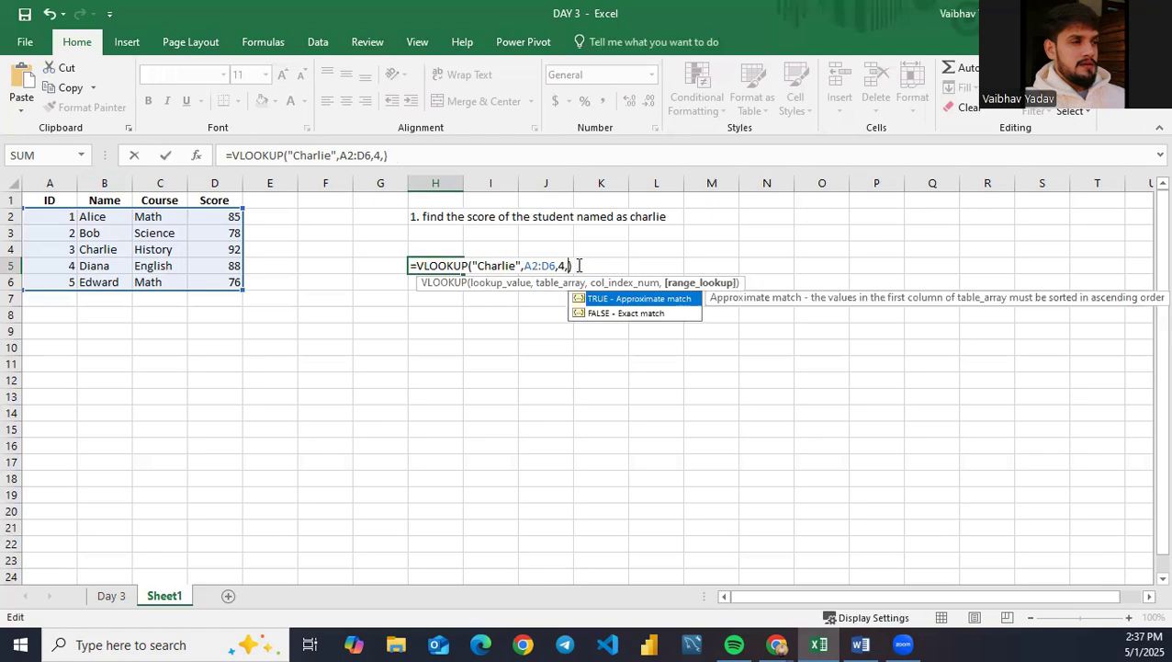
pyautogui.write('0')
pyautogui.press('Return')
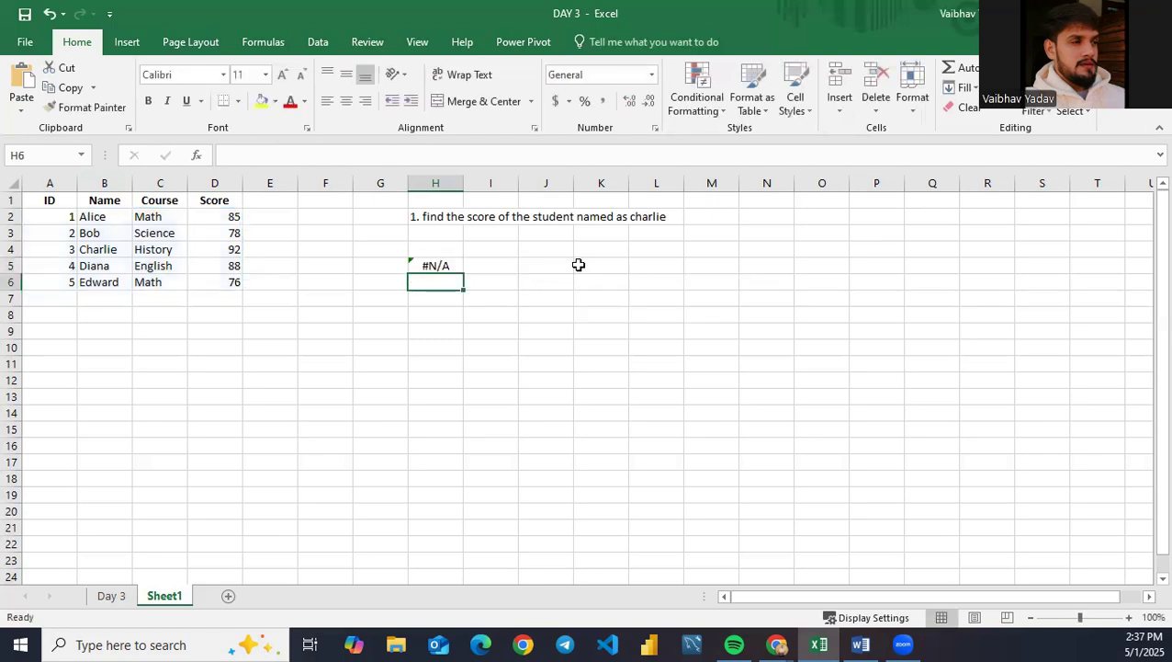
# Step: Replace the quoted lookup name in the H5 VLOOKUP with a reference to cell B4
pyautogui.doubleClick(436, 266)
pyautogui.click(520, 266)
pyautogui.press('BackSpace')
pyautogui.press('BackSpace')
pyautogui.press('BackSpace')
pyautogui.press('BackSpace')
pyautogui.press('BackSpace')
pyautogui.press('BackSpace')
pyautogui.press('BackSpace')
pyautogui.press('BackSpace')
pyautogui.press('BackSpace')
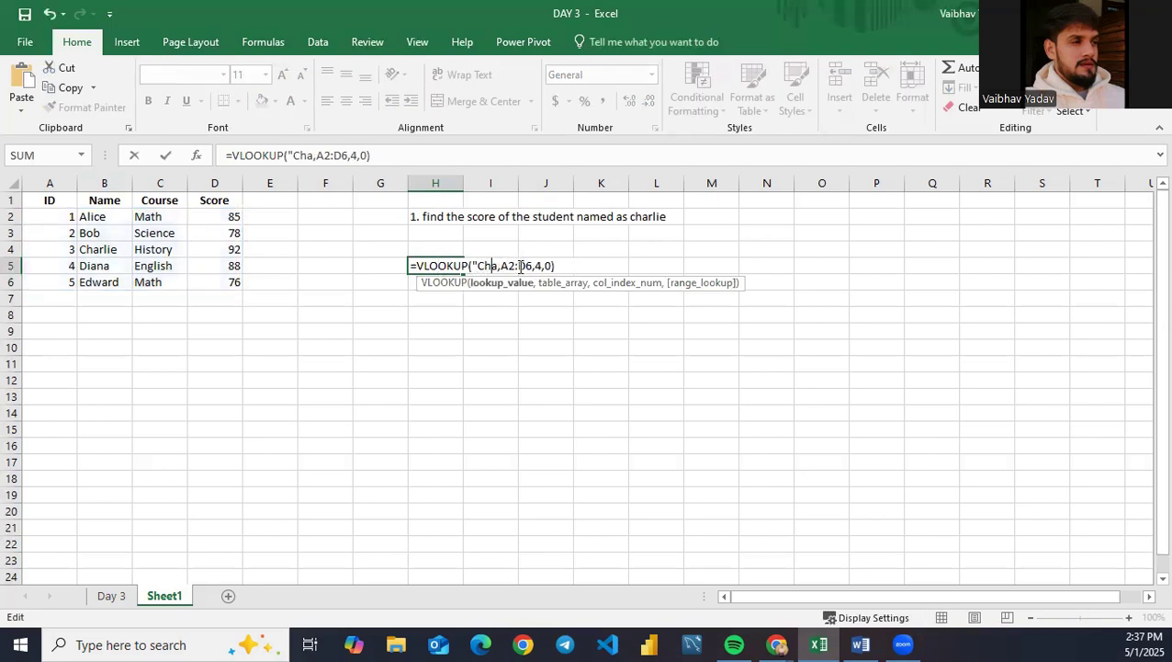
pyautogui.click(104, 249)
pyautogui.press('Return')
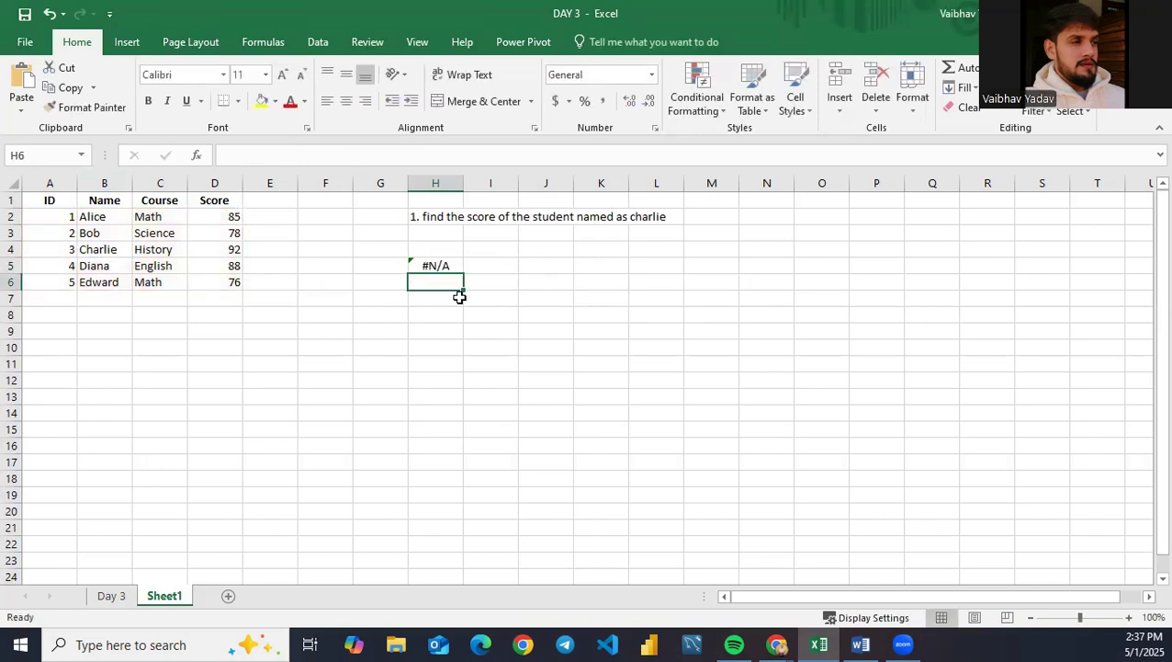
# Step: Try the VLOOKUP in H5 with cell G5 as the lookup value
pyautogui.doubleClick(439, 266)
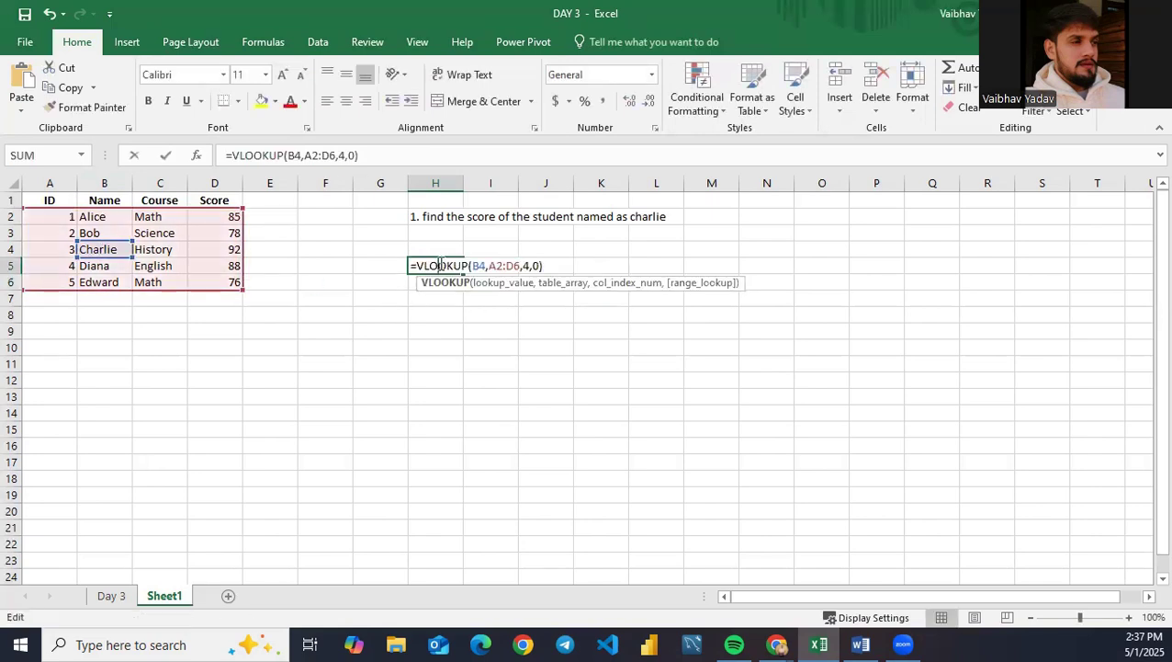
pyautogui.click(484, 266)
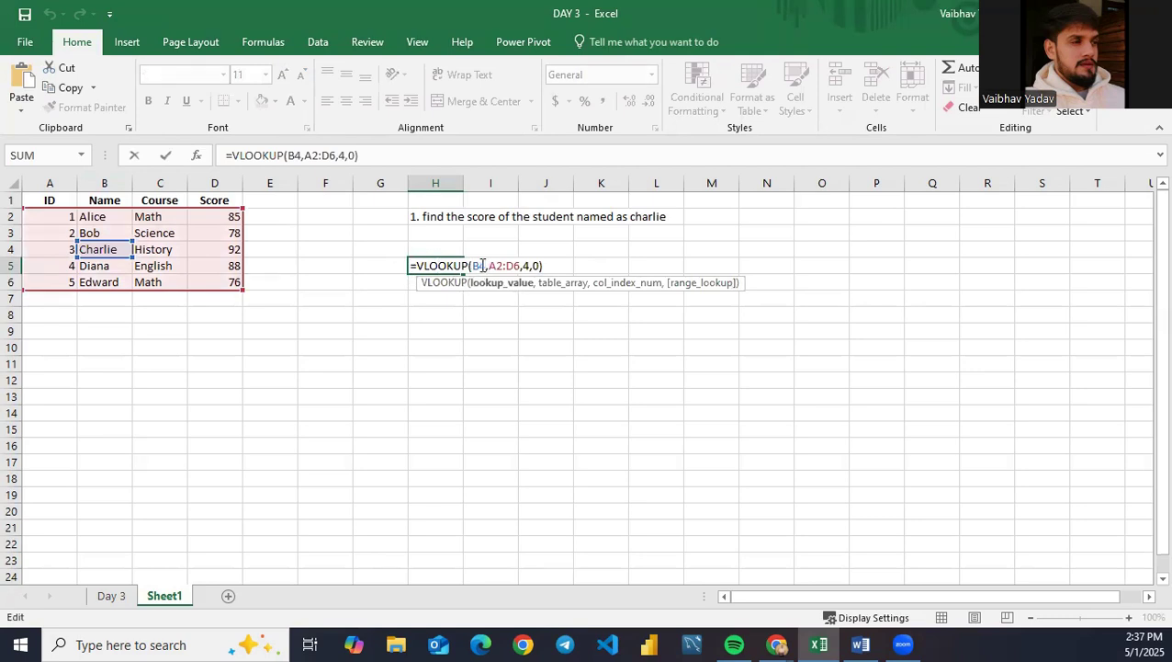
pyautogui.press('BackSpace')
pyautogui.press('BackSpace')
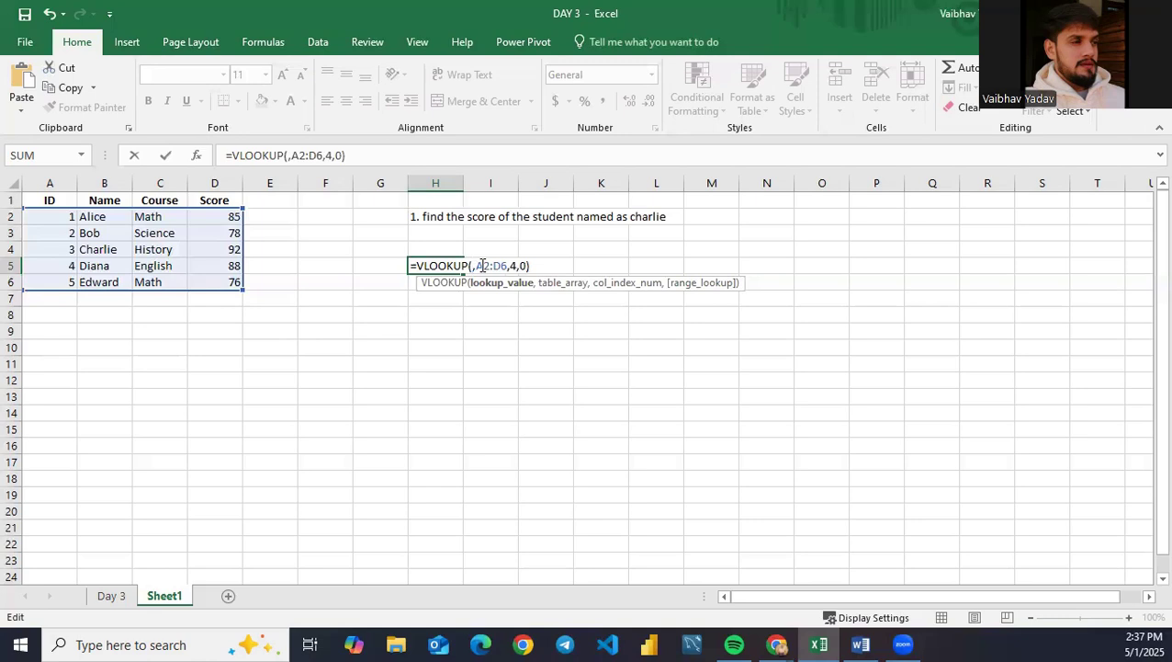
pyautogui.write('g5')
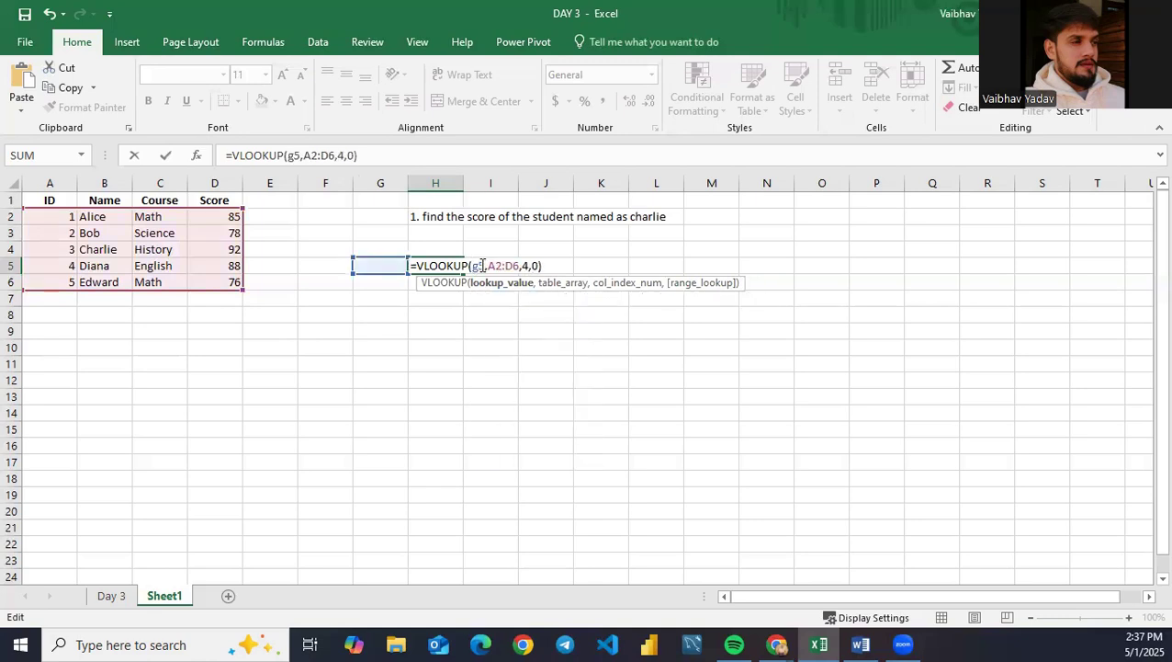
pyautogui.press('Return')
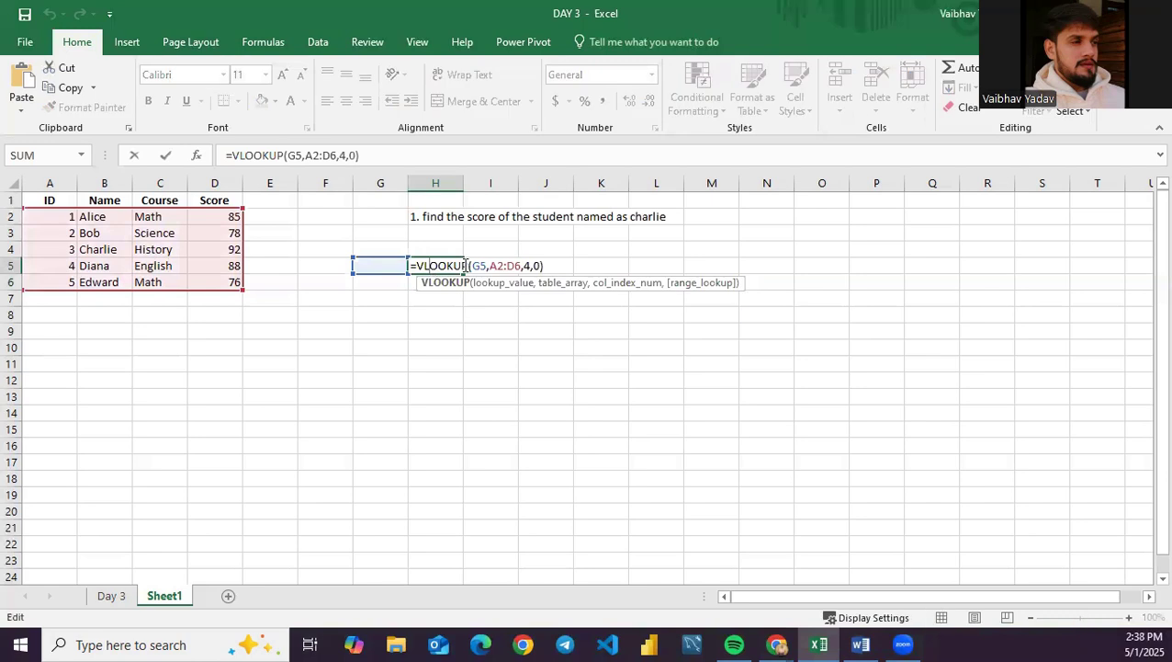
# Step: Change the lookup value of the VLOOKUP in H5 from G5 back to cell B4
pyautogui.click(479, 265)
pyautogui.press('BackSpace')
pyautogui.press('BackSpace')
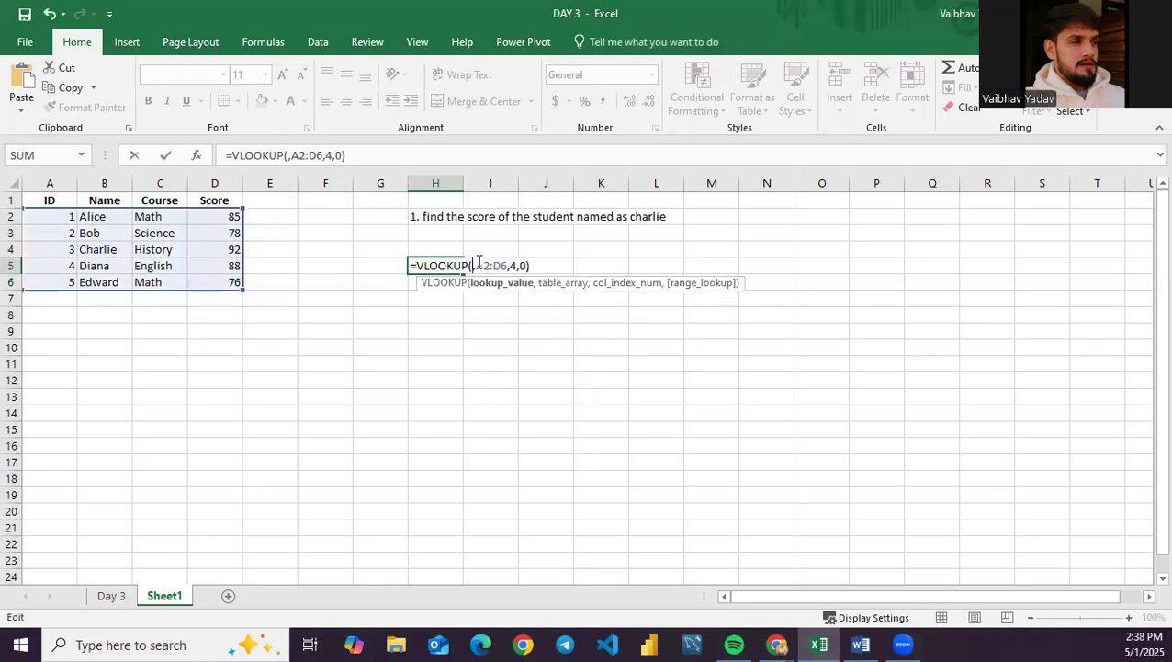
pyautogui.write('"')
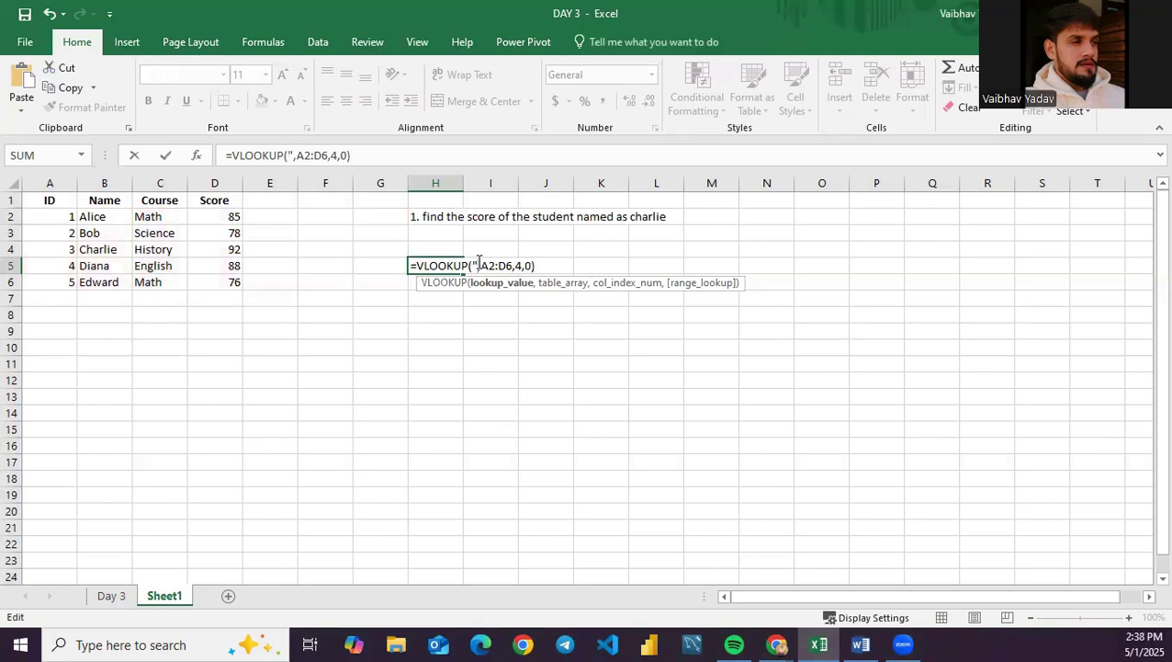
pyautogui.press('BackSpace')
pyautogui.write('b4')
pyautogui.press('BackSpace')
pyautogui.press('BackSpace')
pyautogui.write('b4')
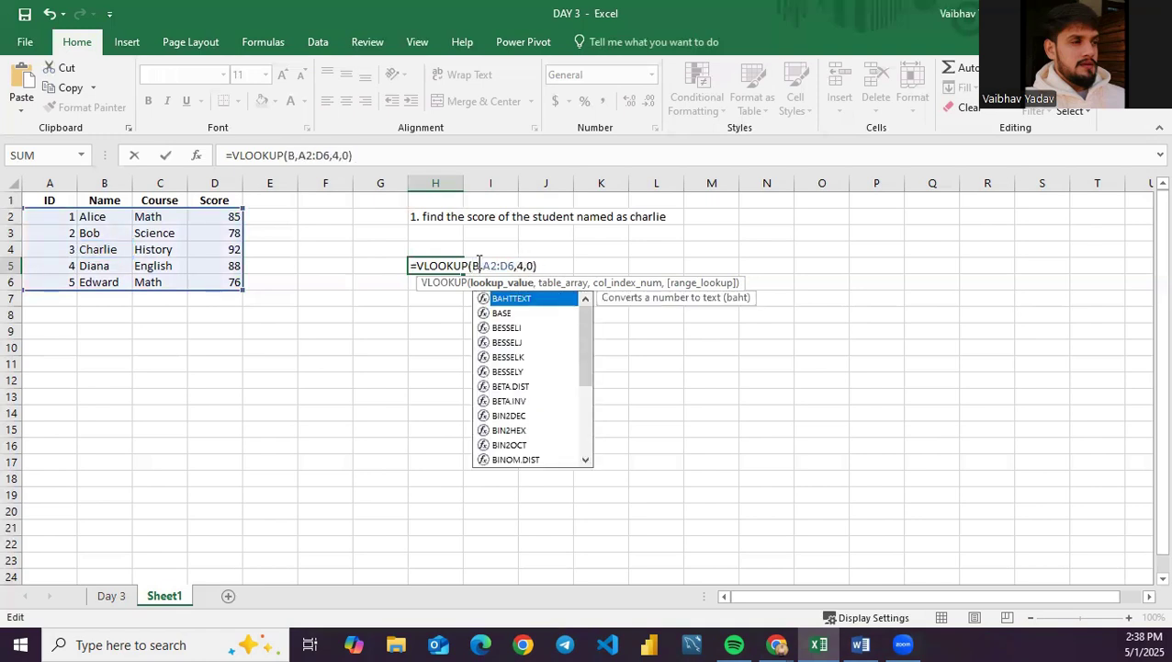
pyautogui.press('Right')
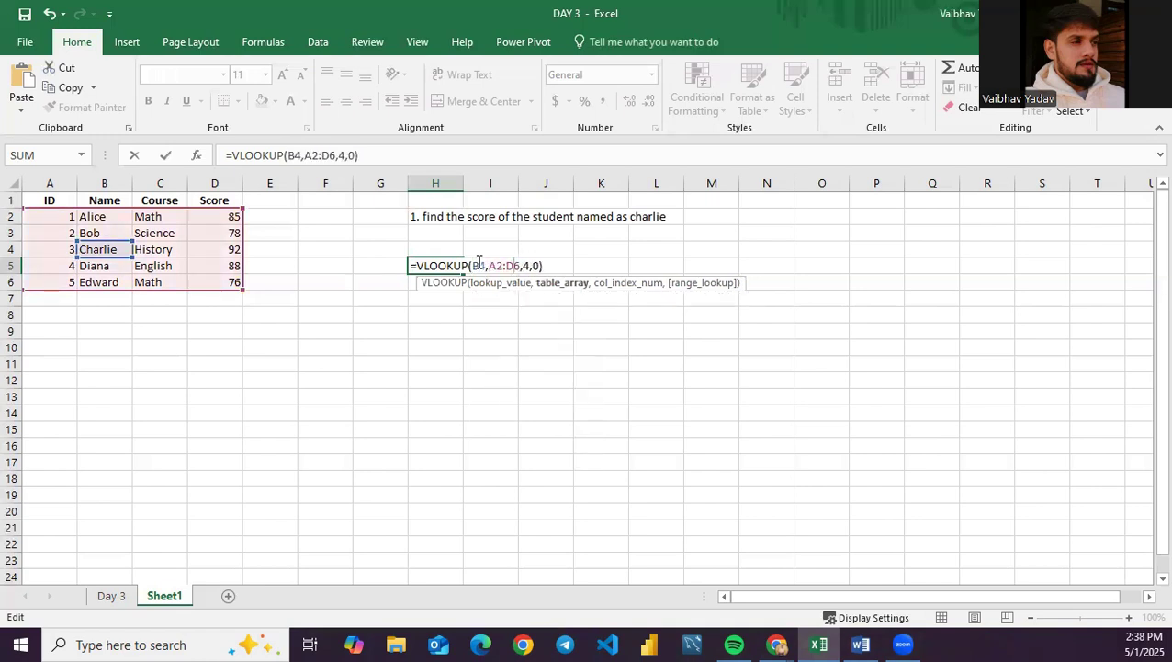
# Step: Clear all the arguments of the VLOOKUP in H5, leaving its parentheses empty
pyautogui.click(540, 266)
pyautogui.press('BackSpace')
pyautogui.press('BackSpace')
pyautogui.press('BackSpace')
pyautogui.press('BackSpace')
pyautogui.press('BackSpace')
pyautogui.press('BackSpace')
pyautogui.press('BackSpace')
pyautogui.press('BackSpace')
pyautogui.press('BackSpace')
pyautogui.press('BackSpace')
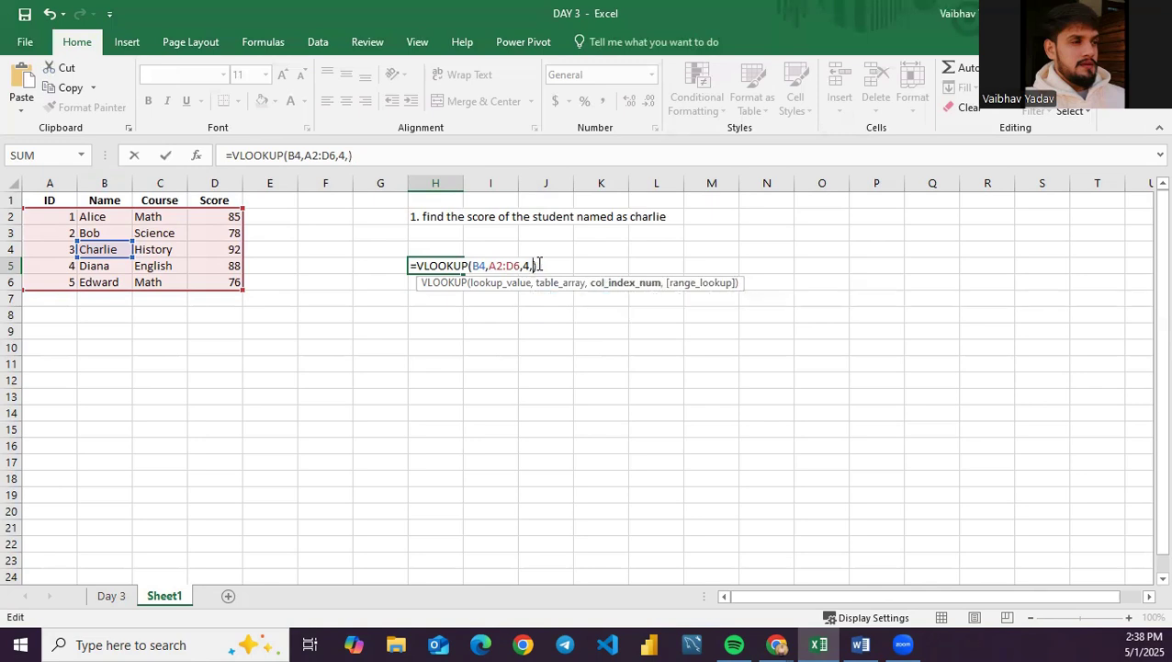
pyautogui.press('BackSpace')
pyautogui.press('BackSpace')
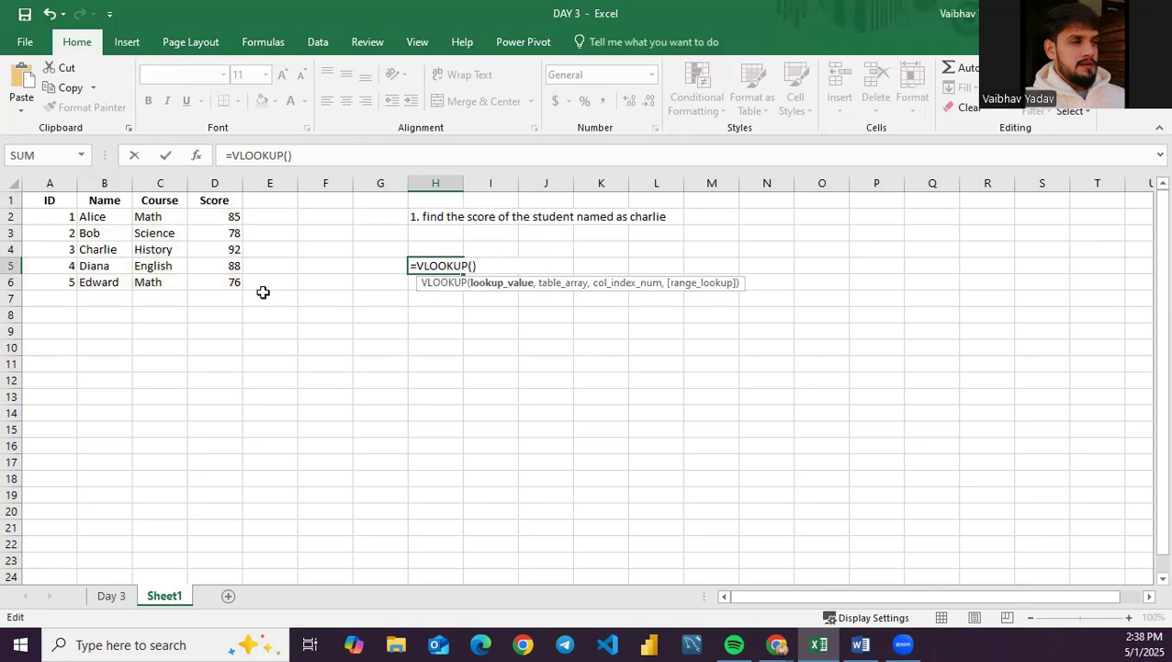
pyautogui.click(107, 250)
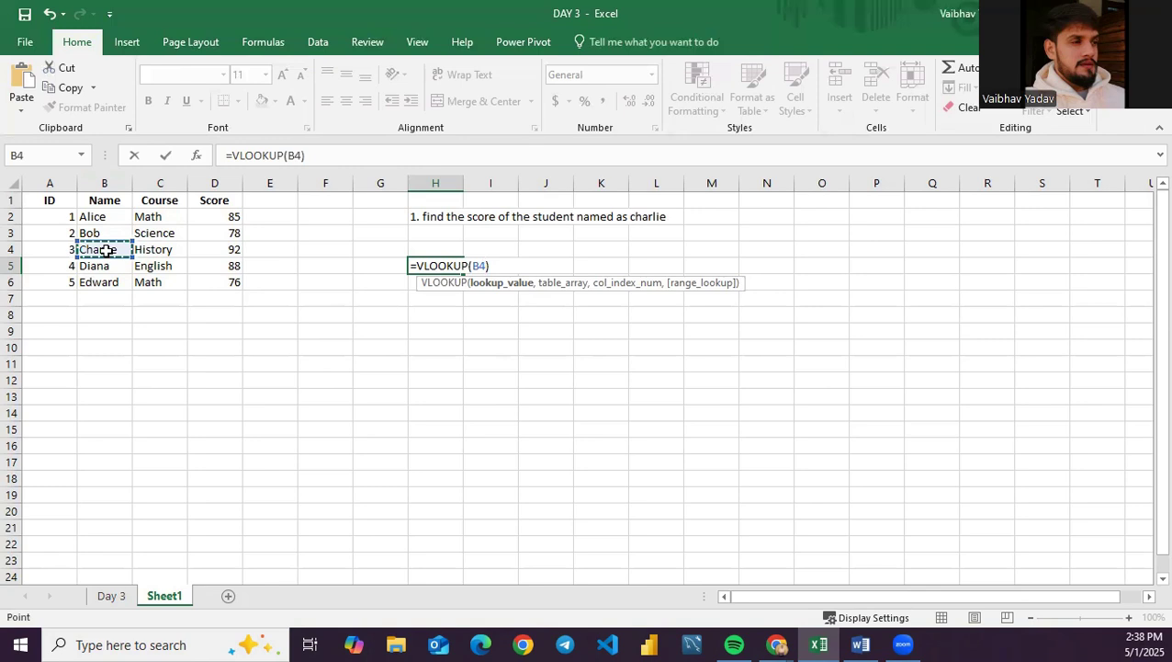
pyautogui.moveTo(152, 248); pyautogui.dragTo(263, 243)
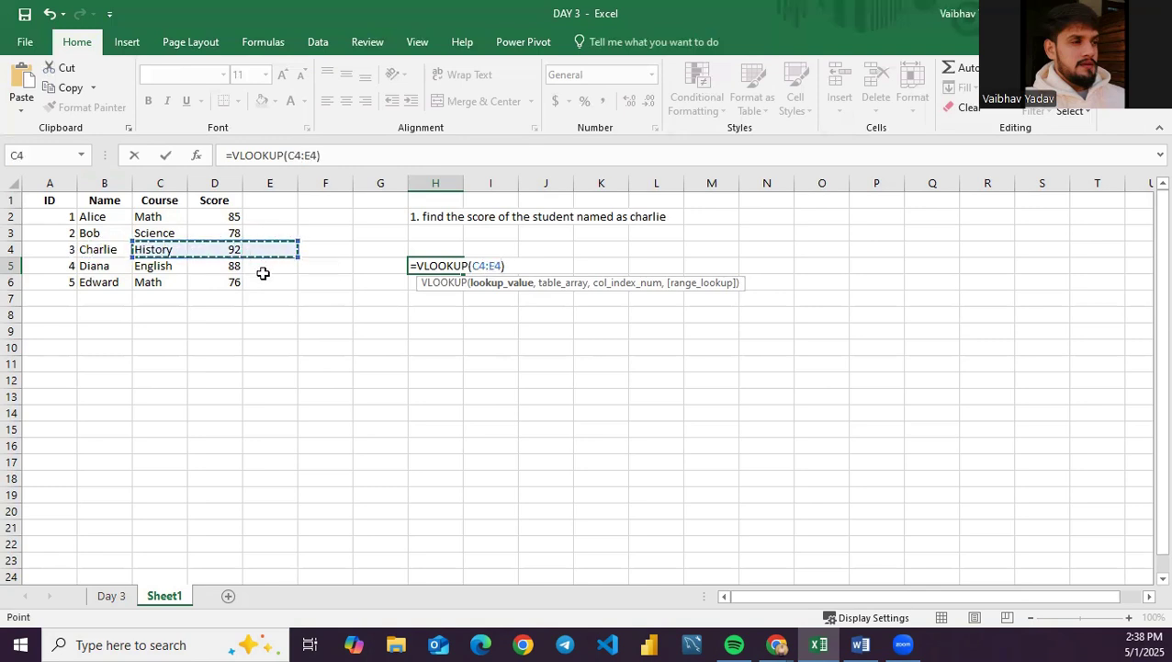
pyautogui.click(266, 280)
pyautogui.press('BackSpace')
pyautogui.press('BackSpace')
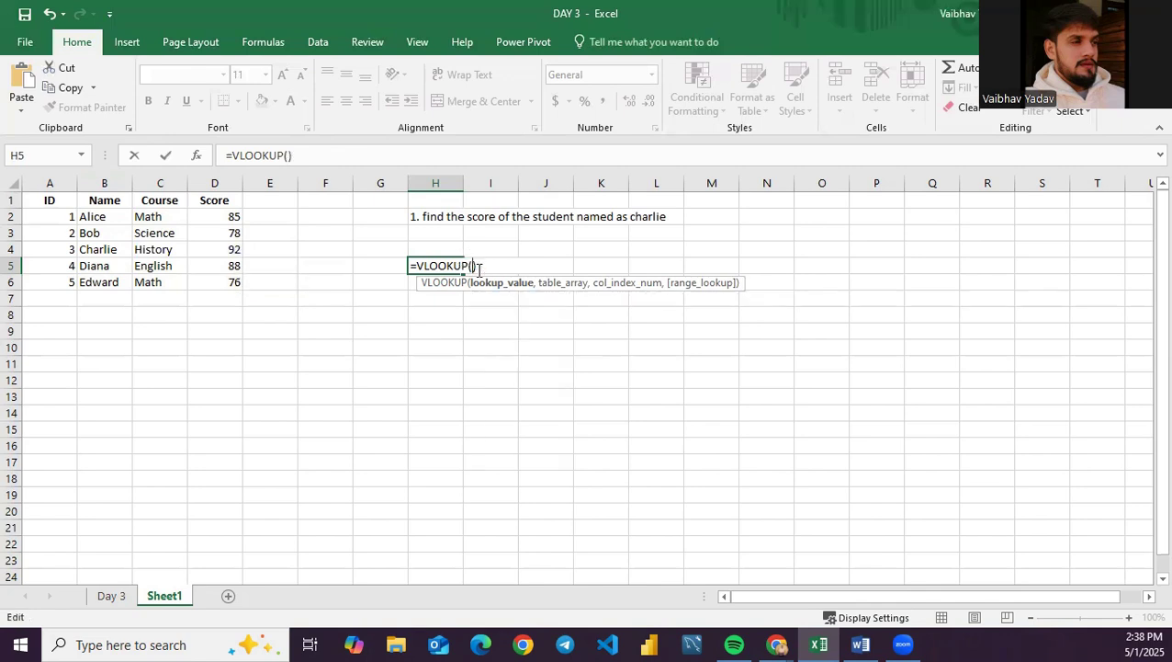
# Step: Enter the capitalized, quoted name of the student with ID 3 as the H5 VLOOKUP's lookup value, followed by a comma
pyautogui.write('"cHARLIE')
pyautogui.press('BackSpace')
pyautogui.press('BackSpace')
pyautogui.press('BackSpace')
pyautogui.press('BackSpace')
pyautogui.press('BackSpace')
pyautogui.press('BackSpace')
pyautogui.press('BackSpace')
pyautogui.write('Charlie"')
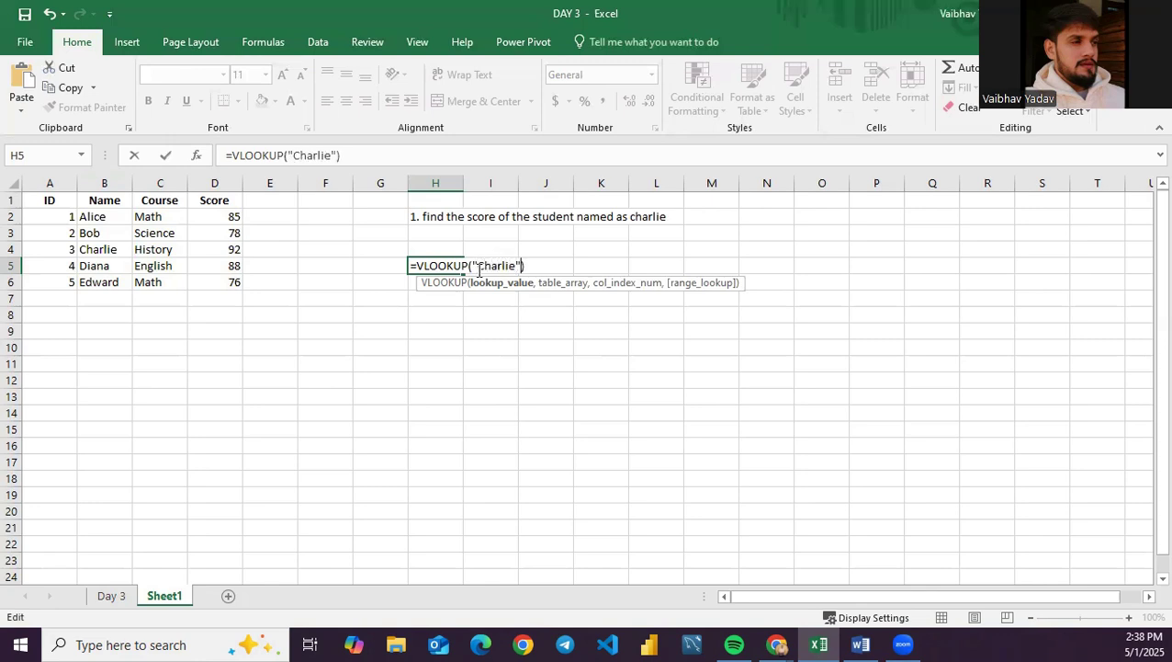
pyautogui.write(',')
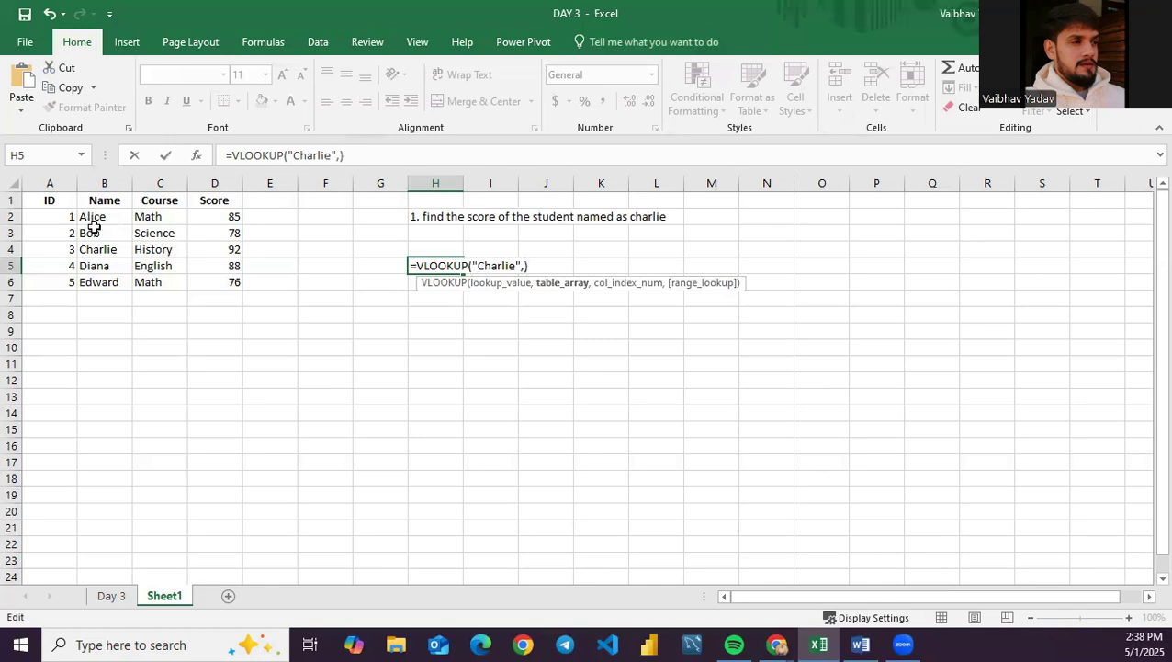
# Step: Complete the H5 VLOOKUP with table array B2:D6, column index 3 and approximate match TRUE
pyautogui.moveTo(94, 218); pyautogui.dragTo(212, 285)
pyautogui.write(',')
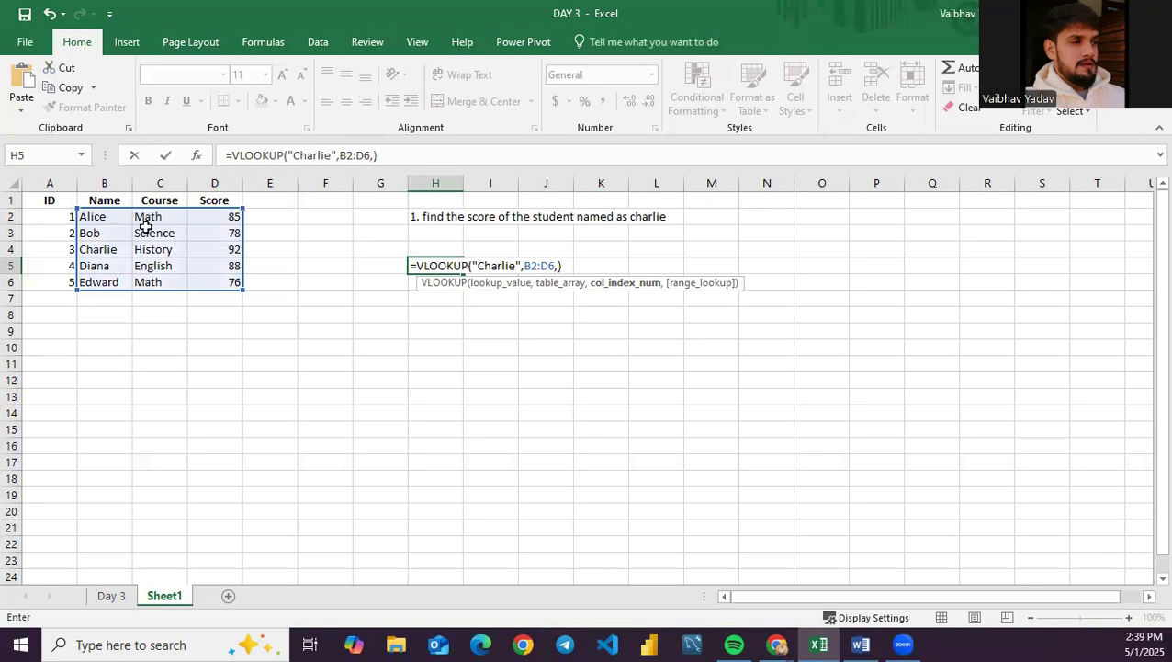
pyautogui.write('3,')
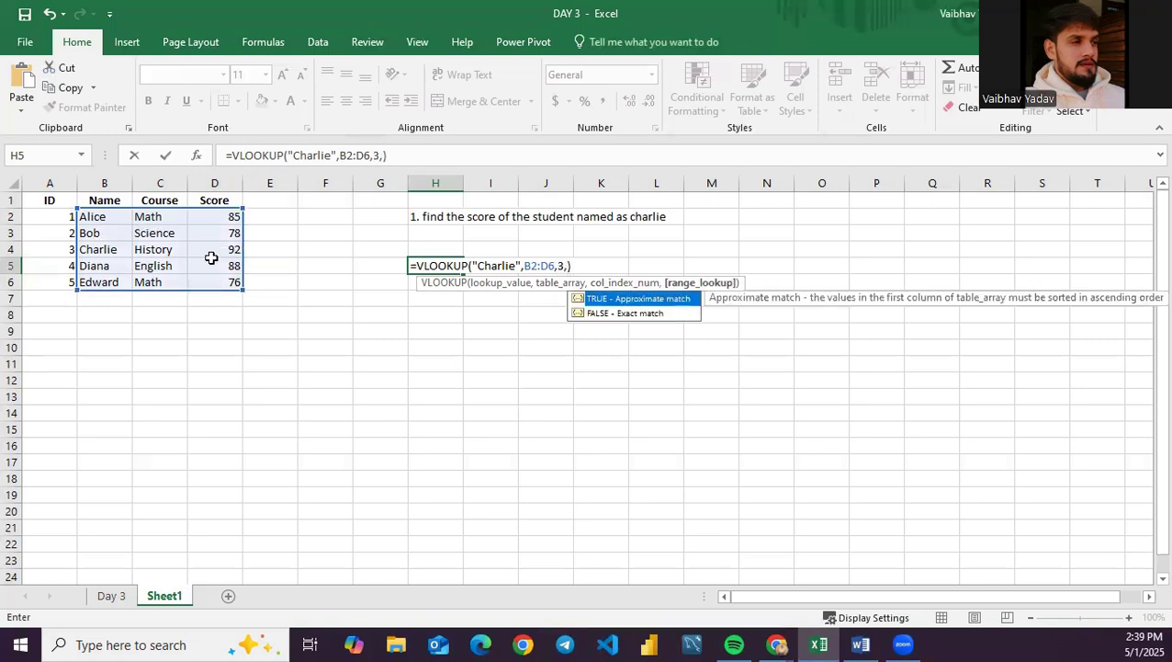
pyautogui.press('Tab')
pyautogui.press('Return')
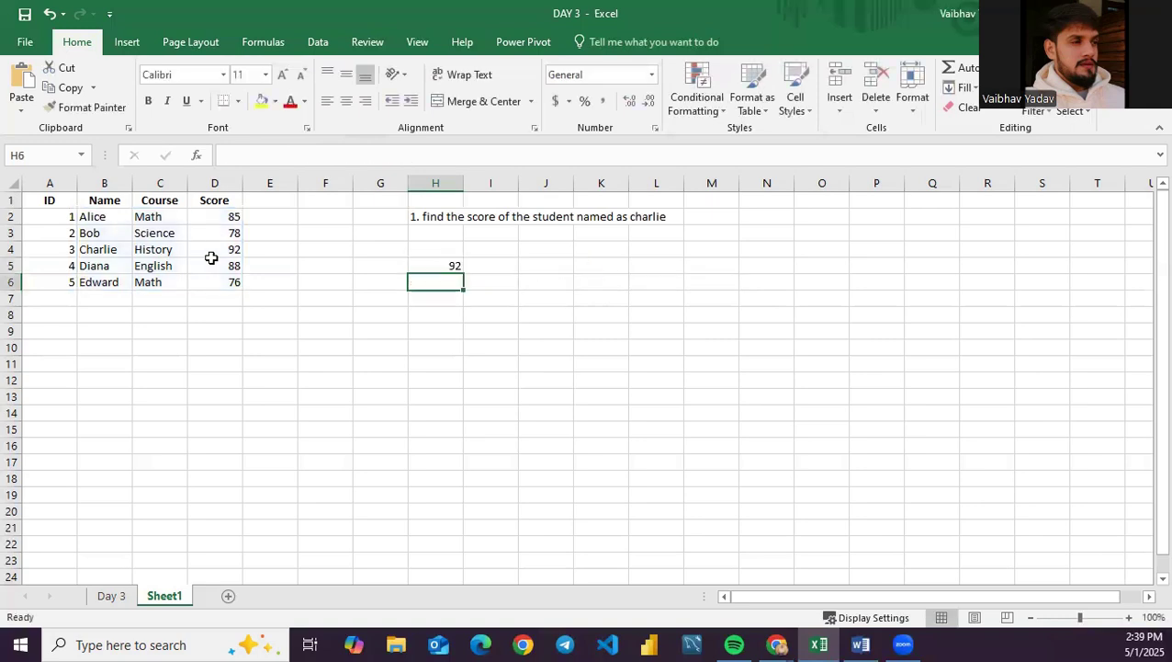
# Step: Review the VLOOKUP arguments in H5 and compare the table range B2:D6 with the full range A2:D6
pyautogui.doubleClick(447, 267)
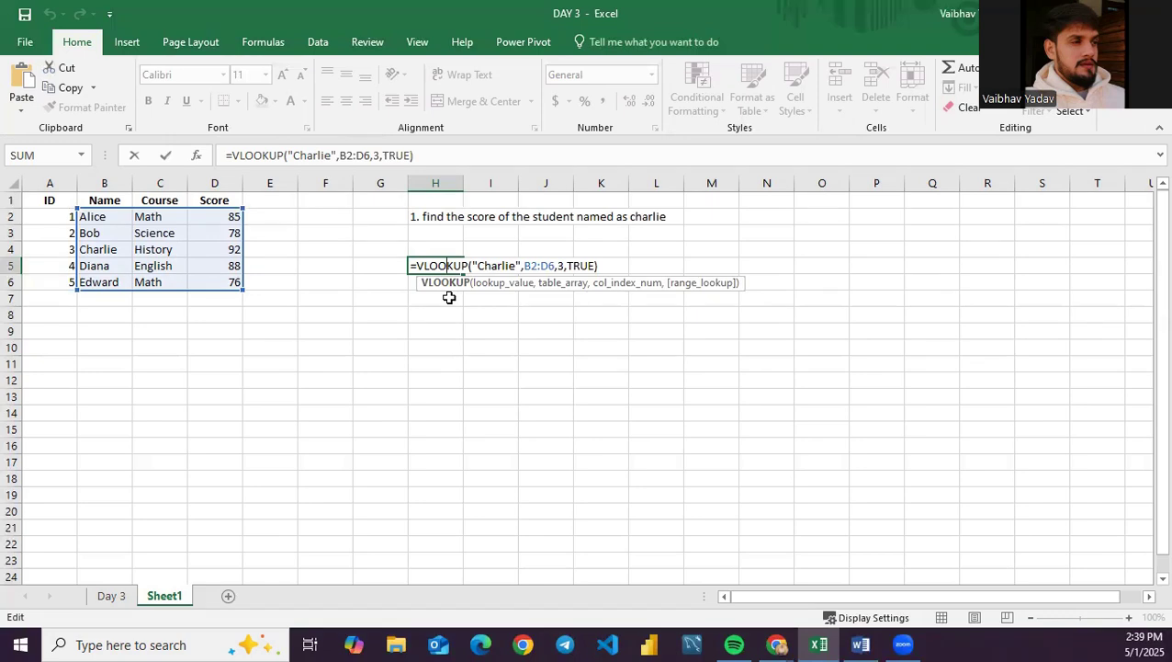
pyautogui.click(490, 265)
pyautogui.click(433, 305)
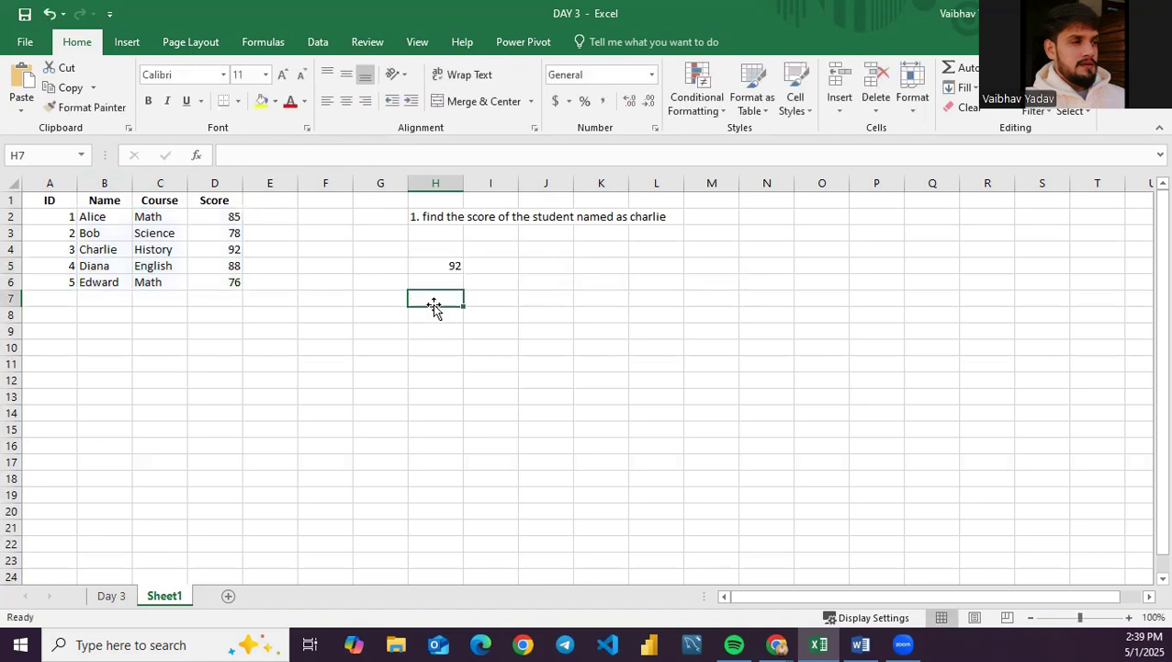
pyautogui.moveTo(58, 218); pyautogui.dragTo(229, 284)
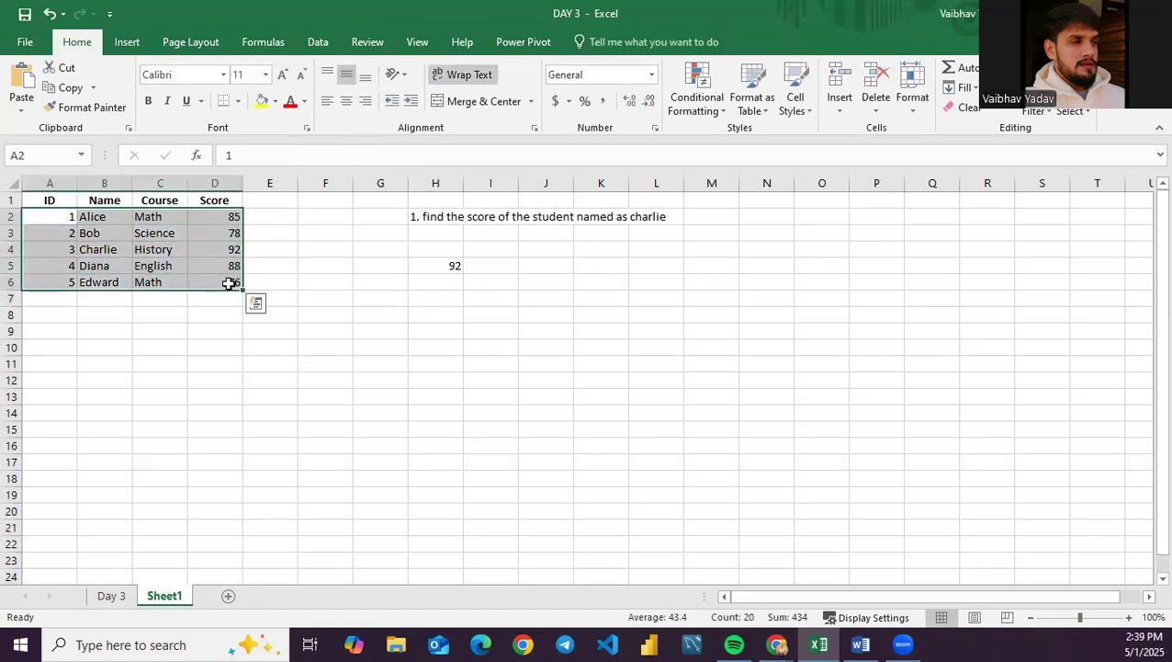
pyautogui.click(96, 249)
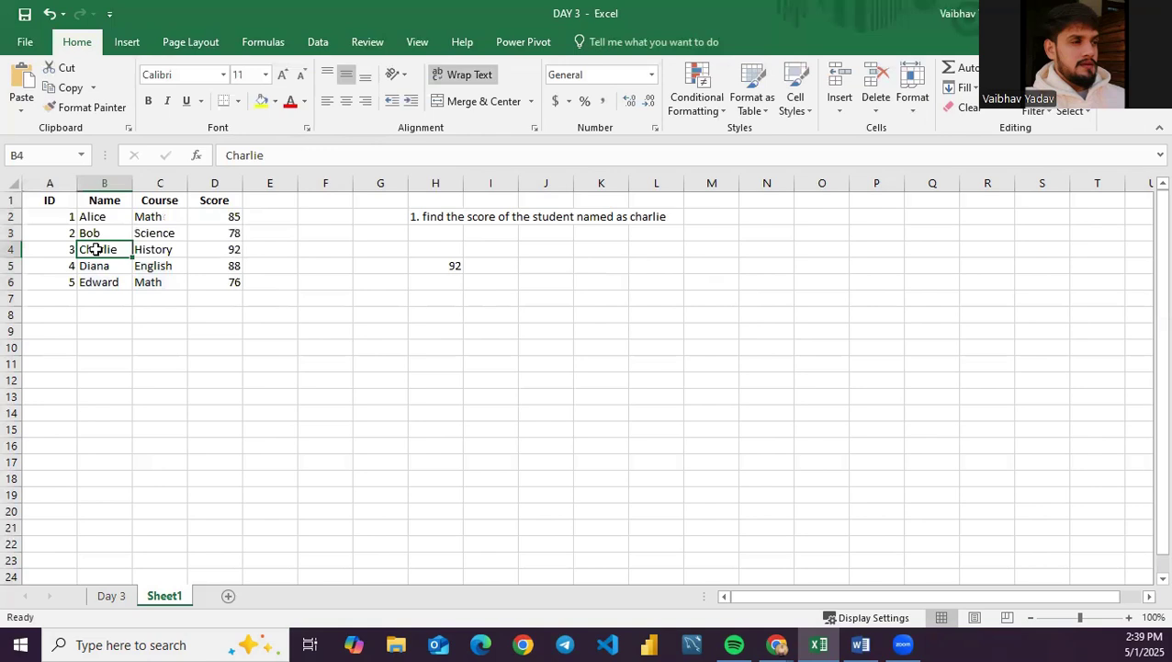
pyautogui.moveTo(86, 216); pyautogui.dragTo(220, 277)
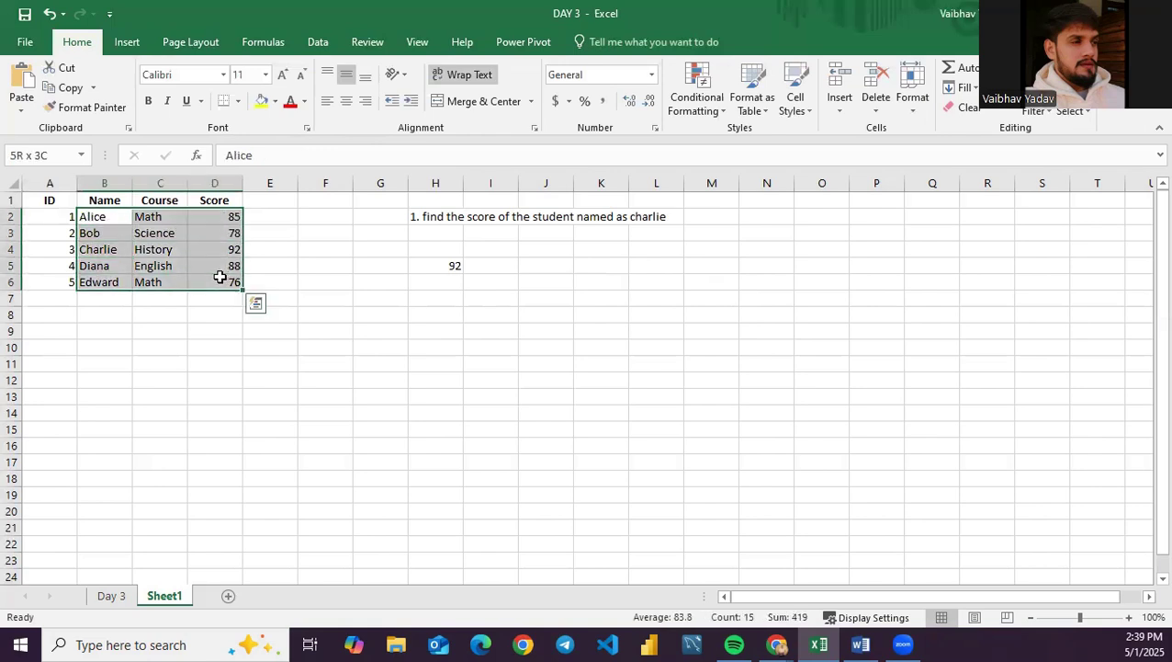
pyautogui.moveTo(37, 216); pyautogui.dragTo(224, 284)
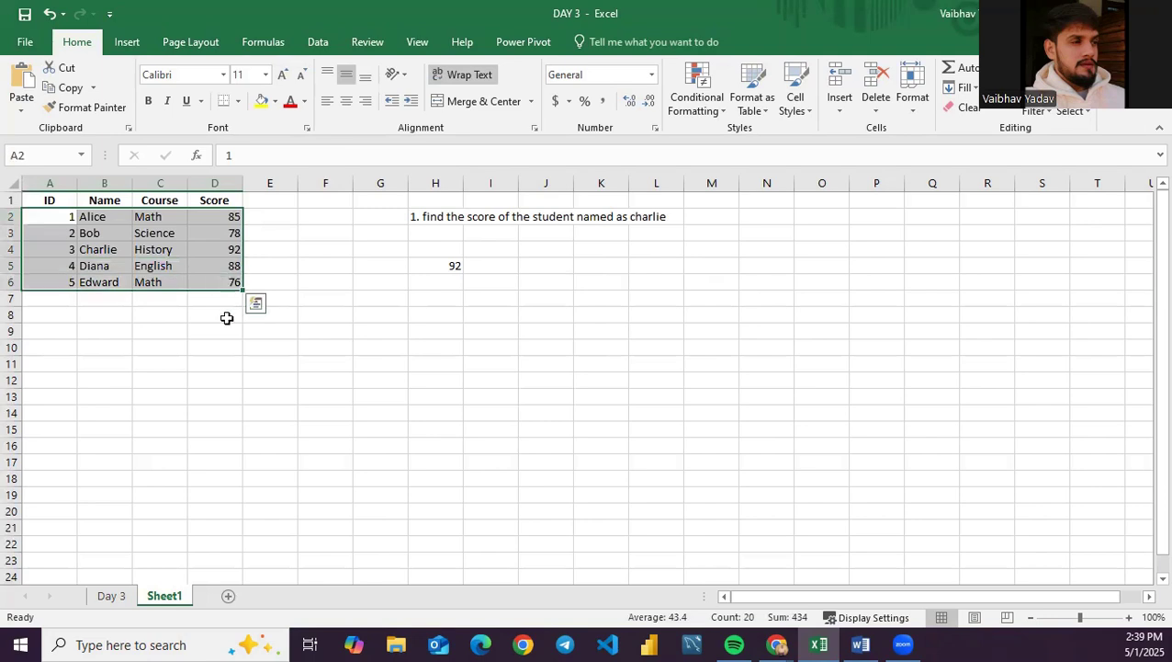
pyautogui.click(219, 363)
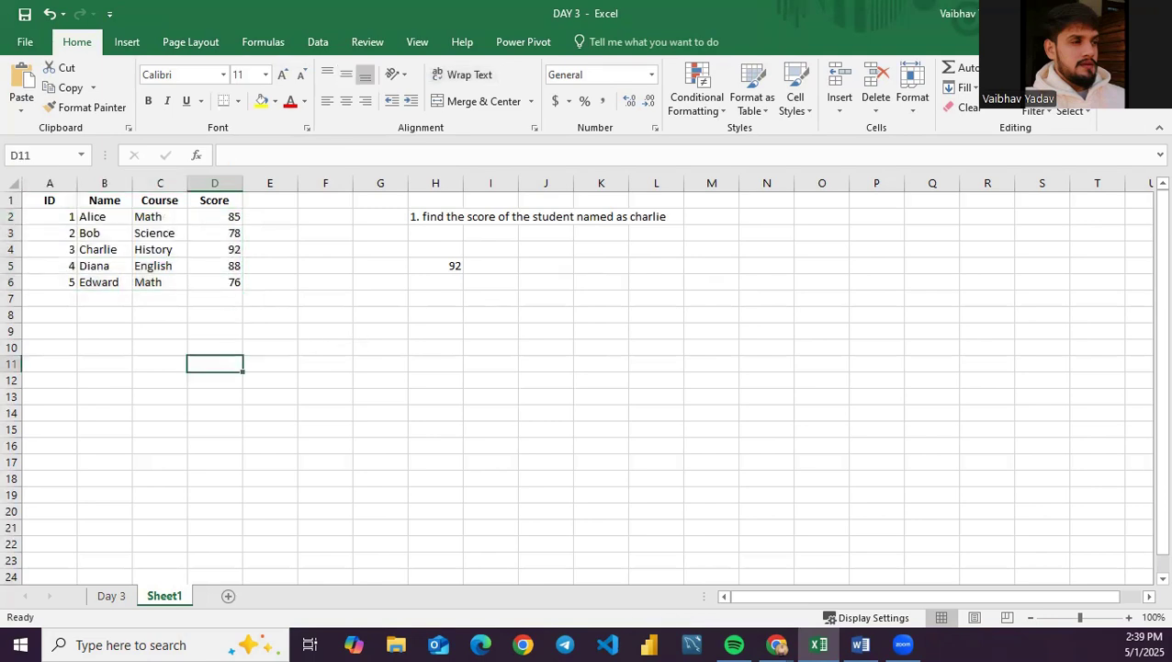
# Step: Start a VLOOKUP in H6 with cell A5 as its lookup value, followed by a comma
pyautogui.click(441, 298)
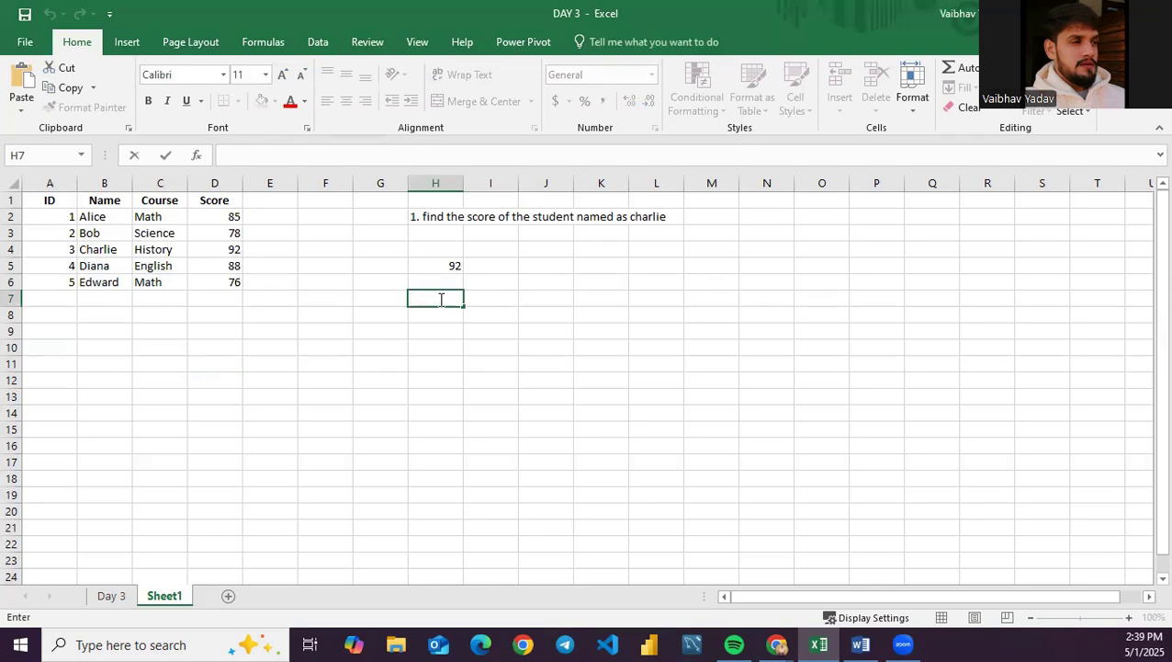
pyautogui.click(42, 268)
pyautogui.doubleClick(42, 267)
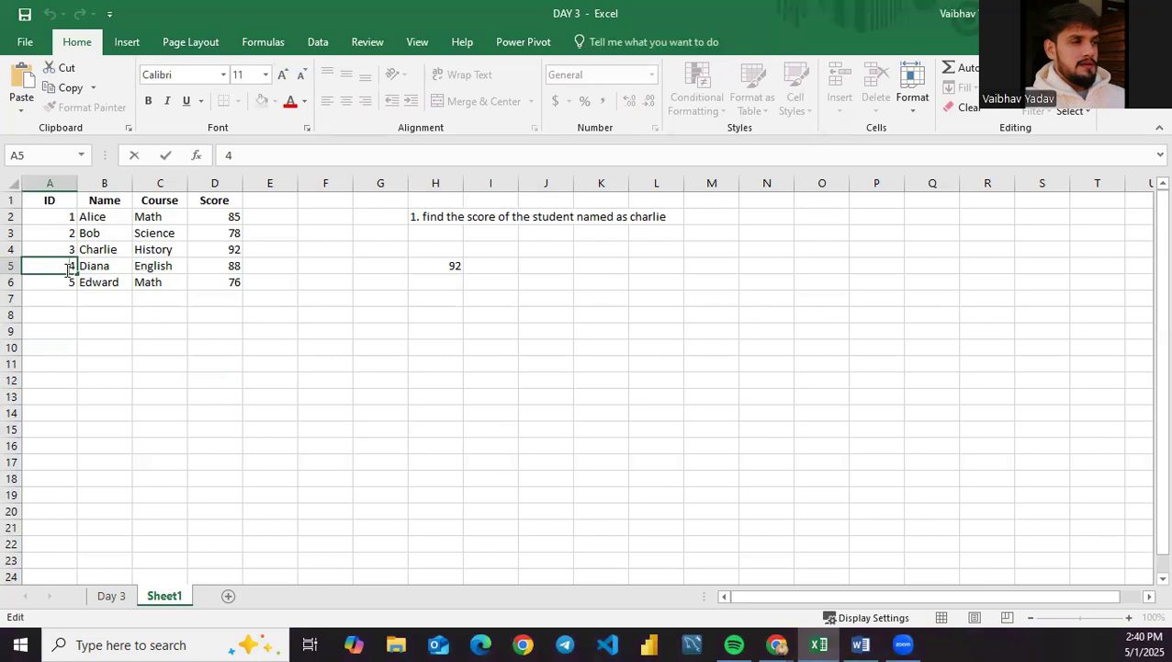
pyautogui.click(419, 283)
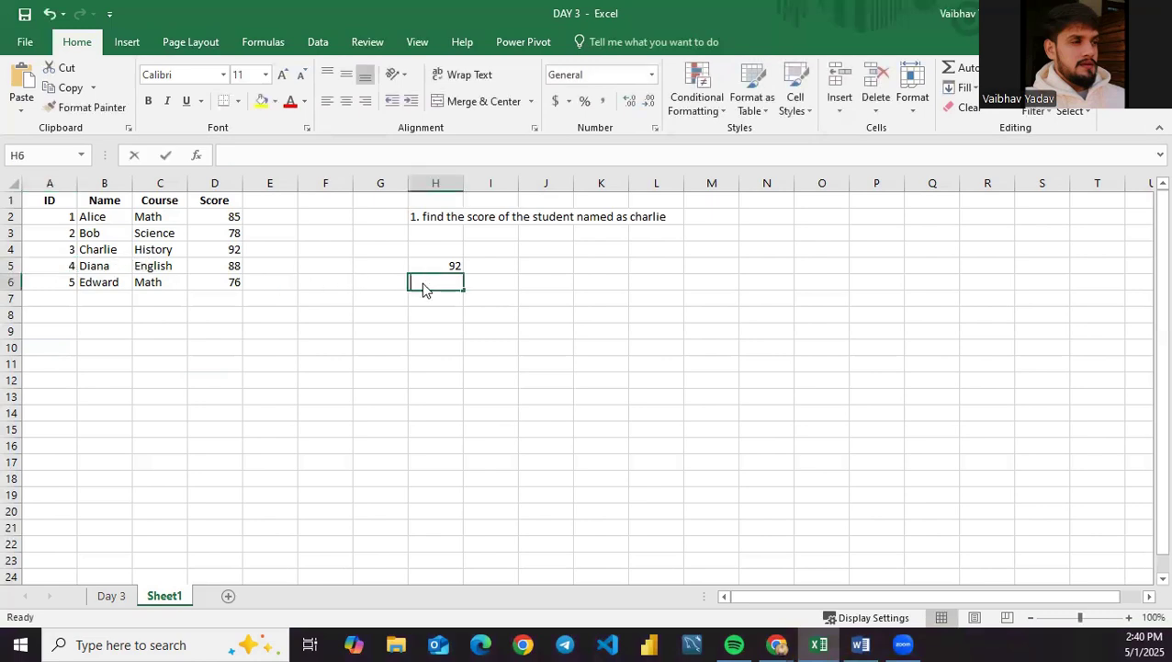
pyautogui.write('=vl')
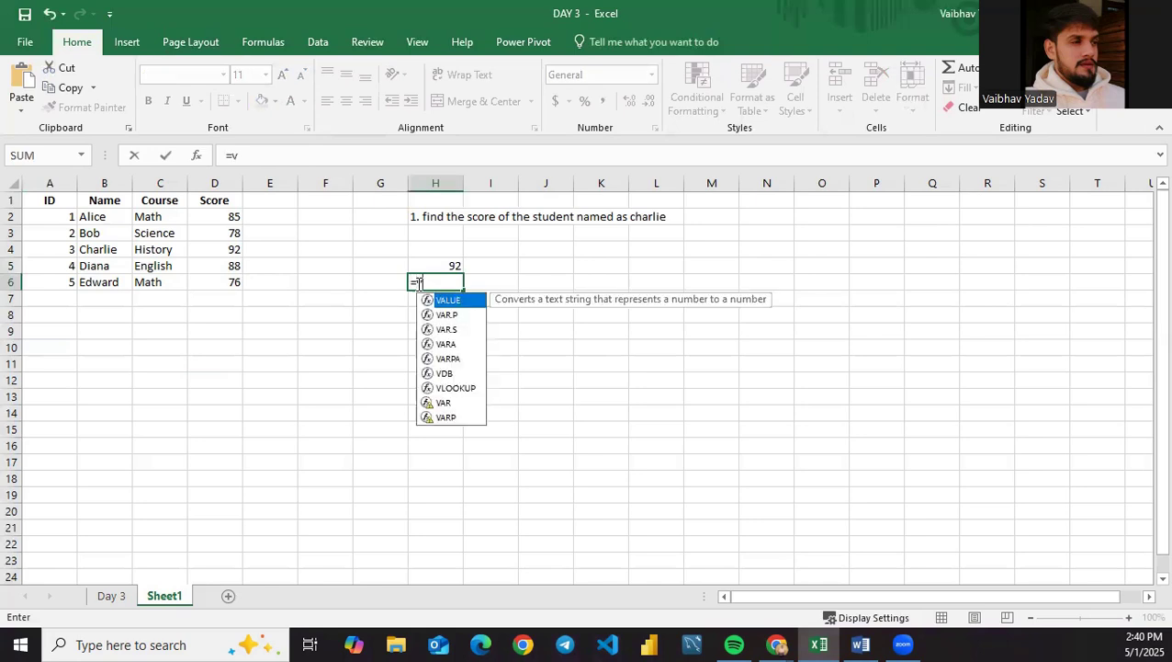
pyautogui.press('Tab')
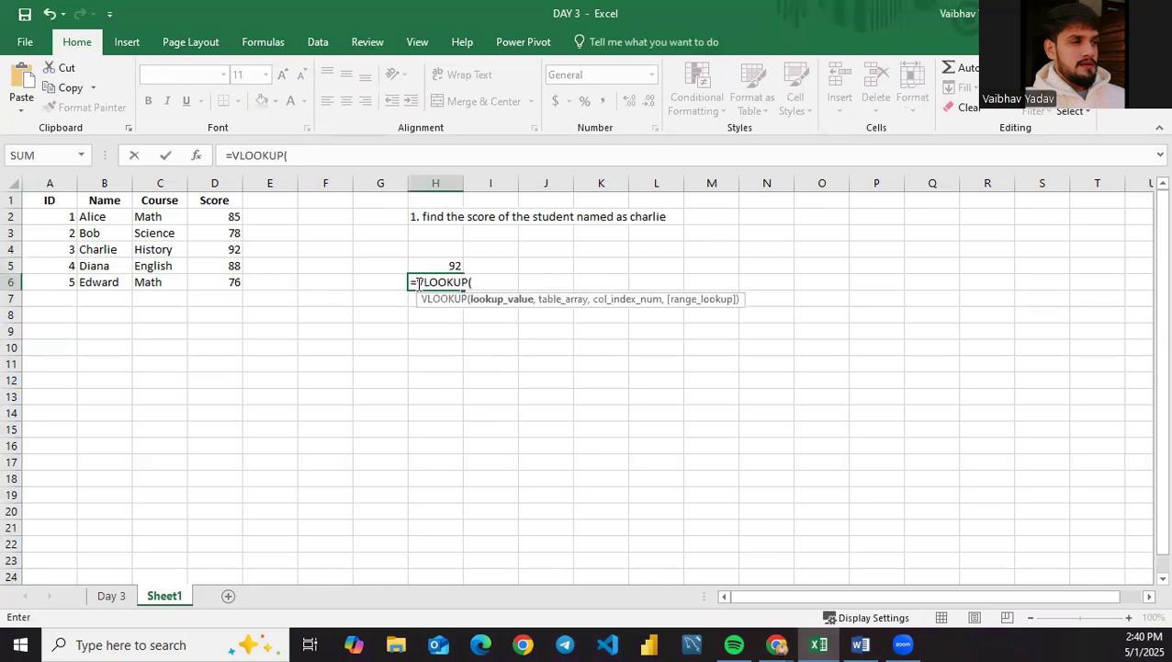
pyautogui.click(48, 265)
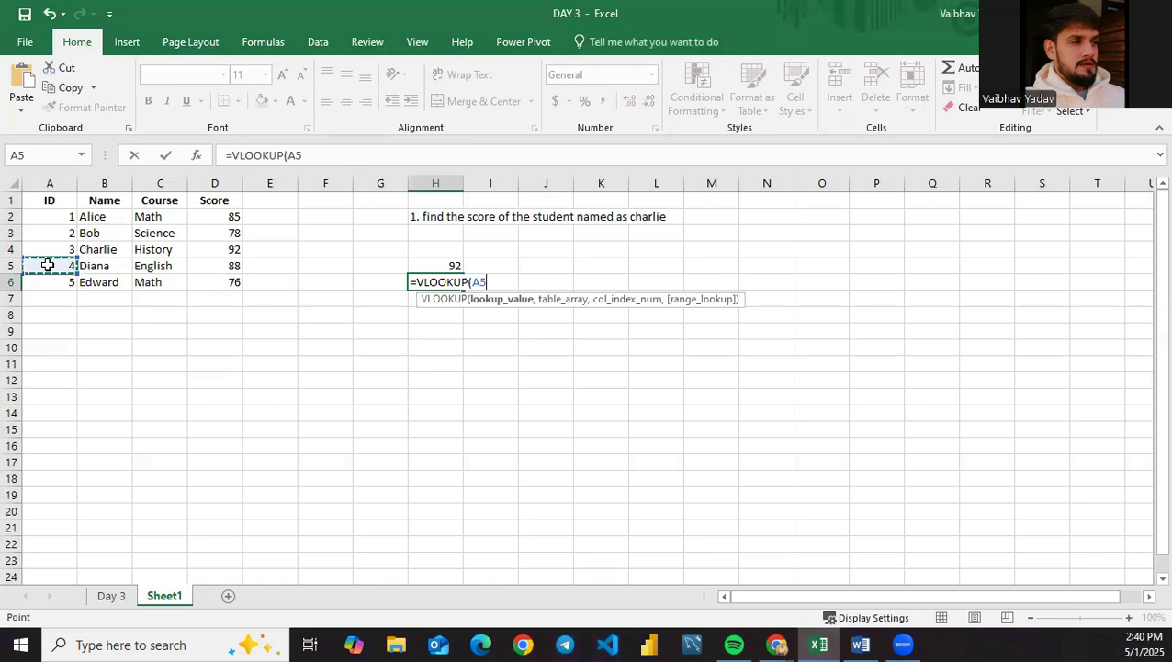
pyautogui.write(';')
pyautogui.press('BackSpace')
pyautogui.write("'")
pyautogui.press('BackSpace')
pyautogui.write(',')
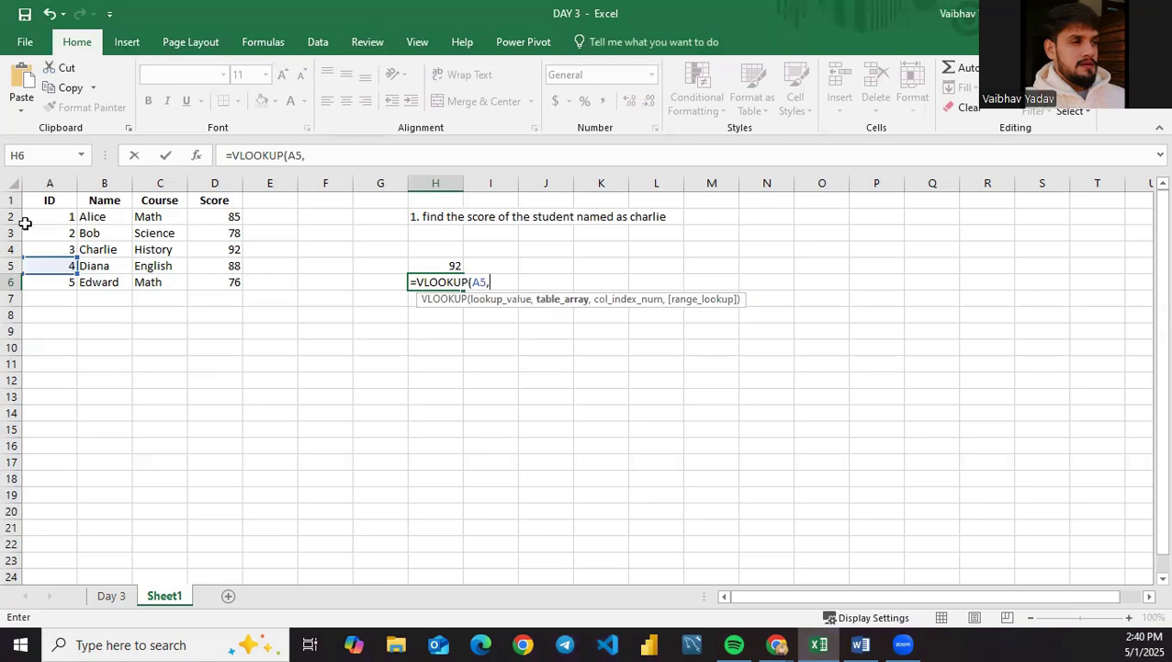
# Step: Complete the H6 VLOOKUP with table array A2:D6, column index 3 and approximate match TRUE
pyautogui.moveTo(34, 213); pyautogui.dragTo(225, 280)
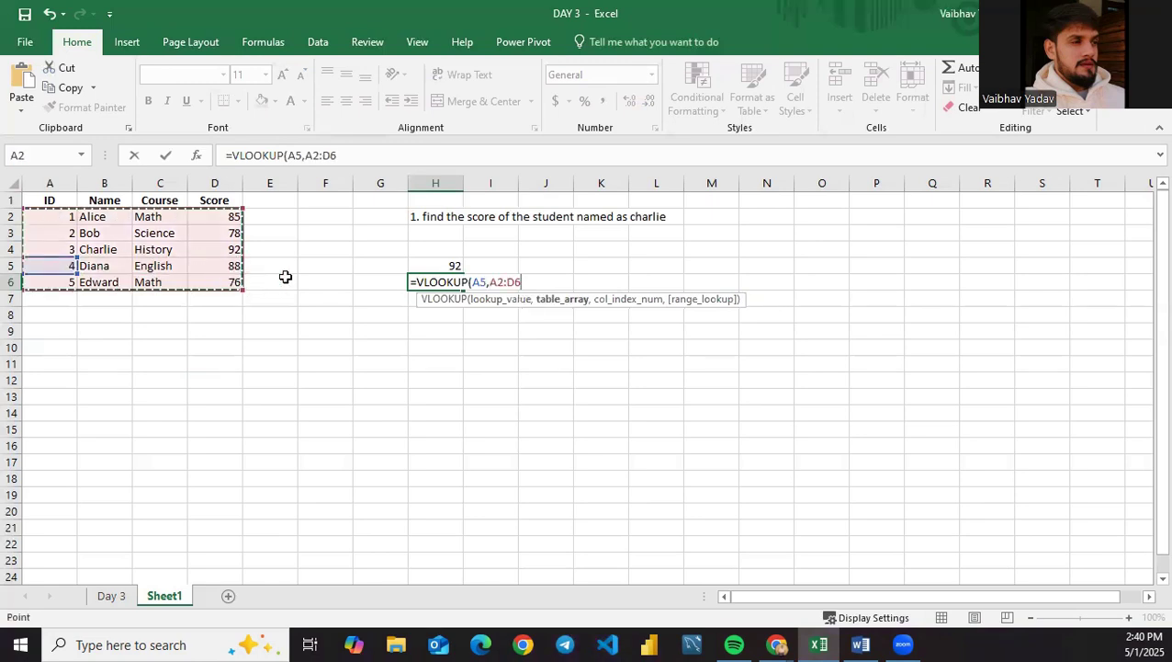
pyautogui.write(',')
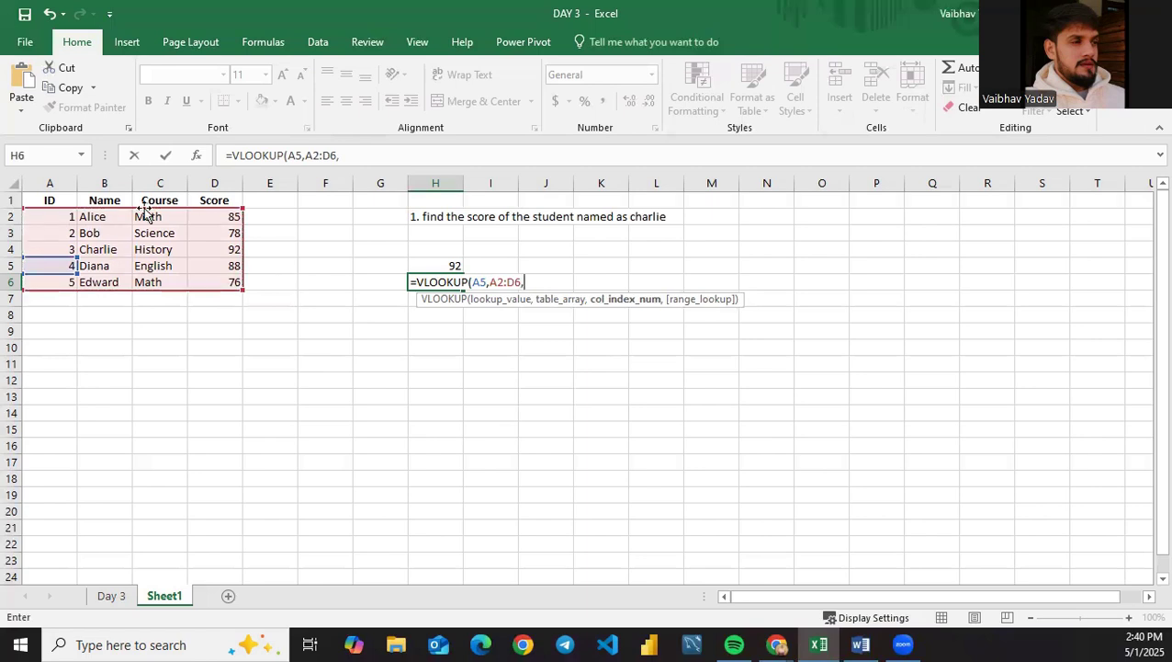
pyautogui.write('3,TRUE')
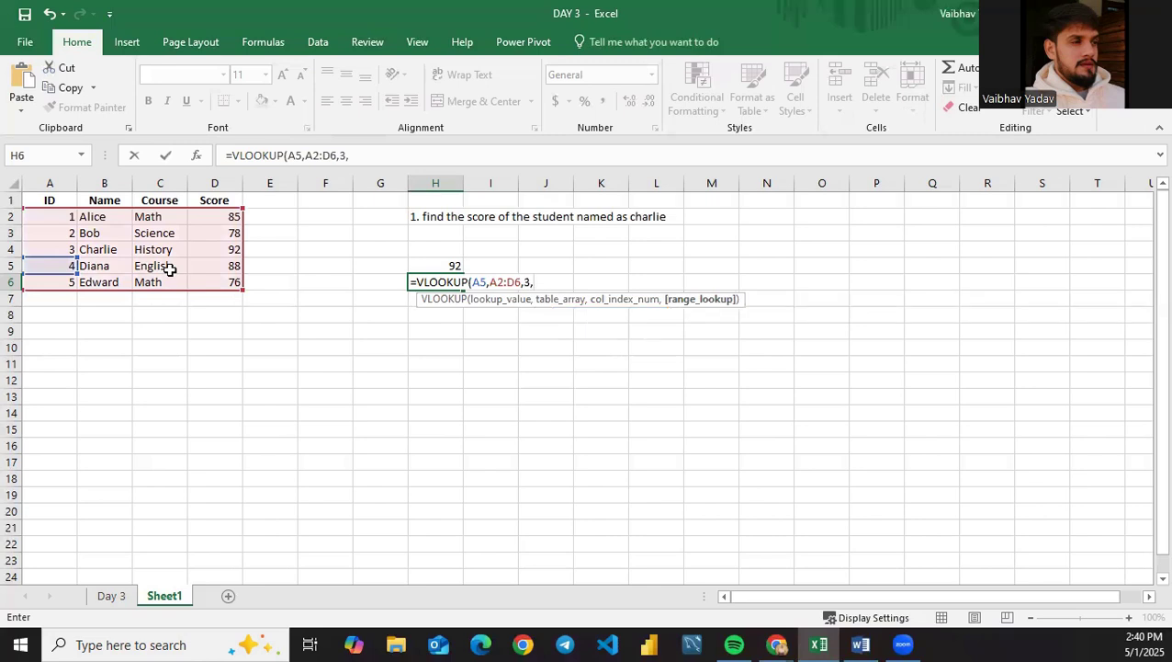
pyautogui.press('Return')
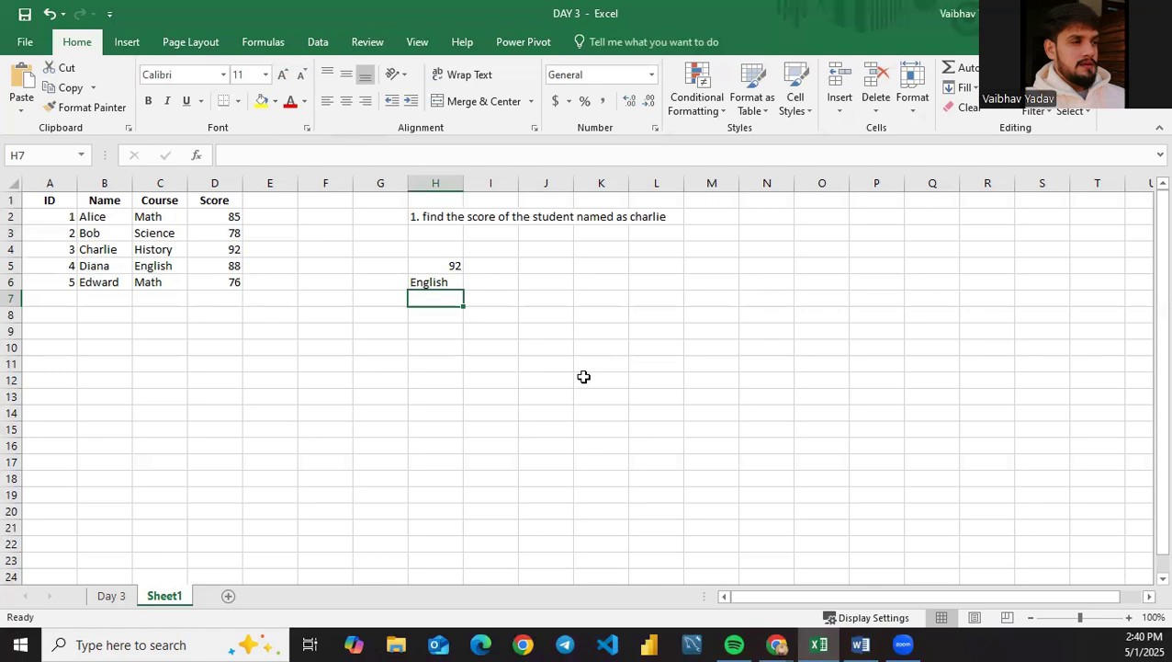
# Step: Enter the question "2. find the name oof the student who scored 85" in H9
pyautogui.click(429, 338)
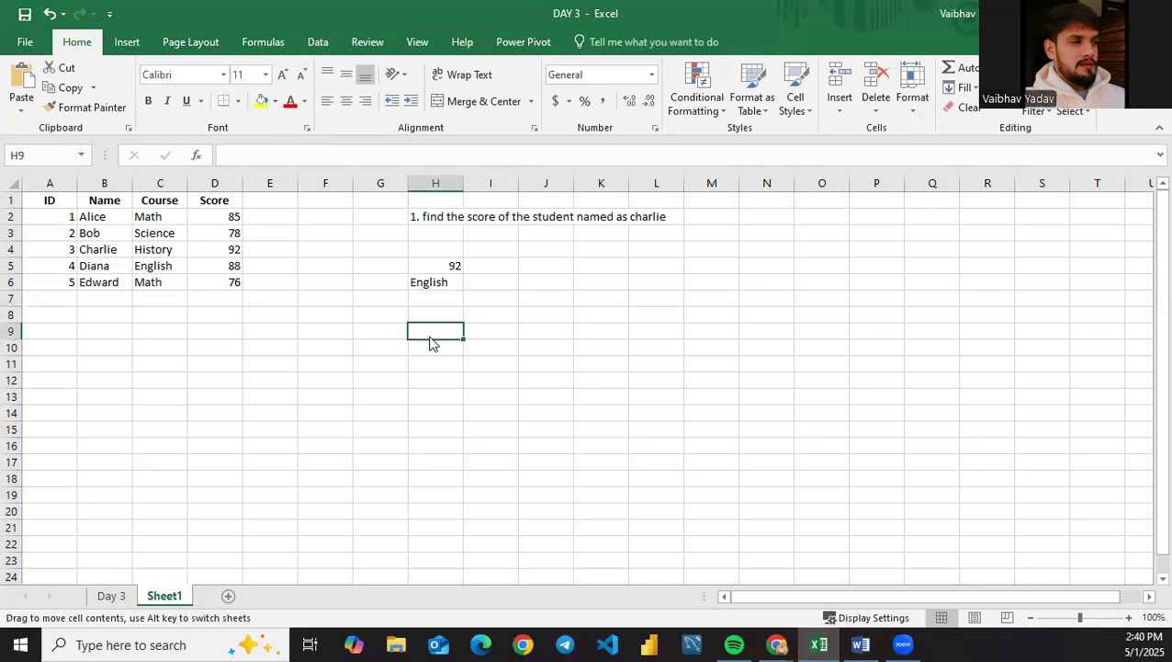
pyautogui.write('2.')
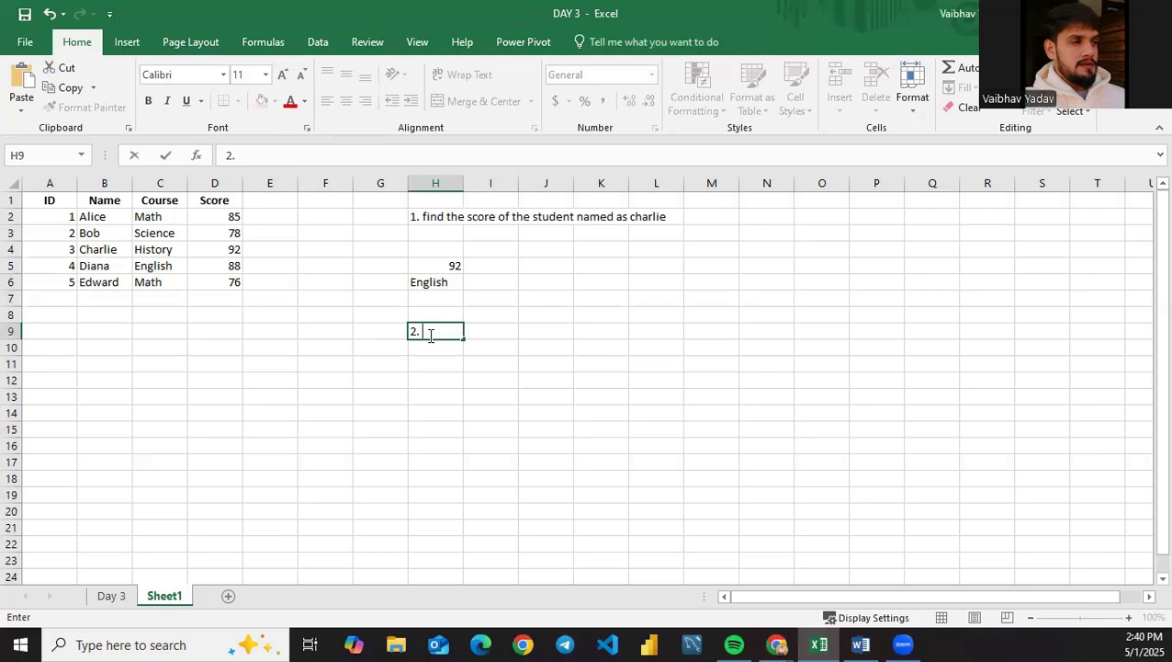
pyautogui.write(' find the name oof the student who scored 85')
pyautogui.press('Return')
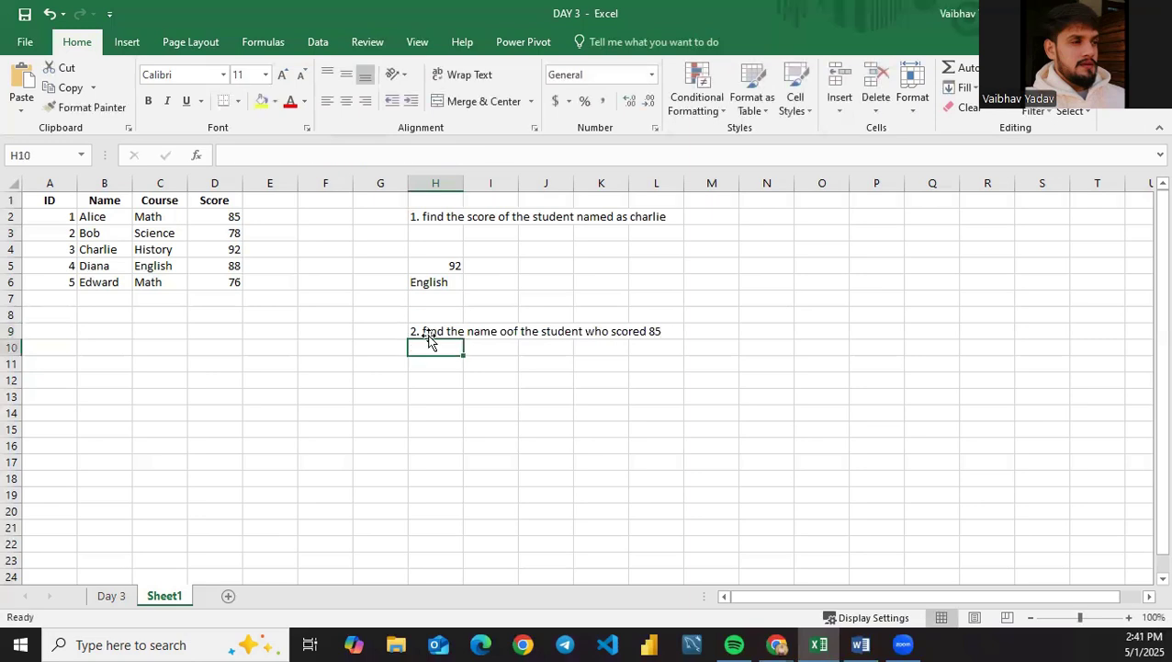
# Step: Try a VLOOKUP in H10 with cell D2 as its lookup value
pyautogui.doubleClick(439, 344)
pyautogui.write('=vlo')
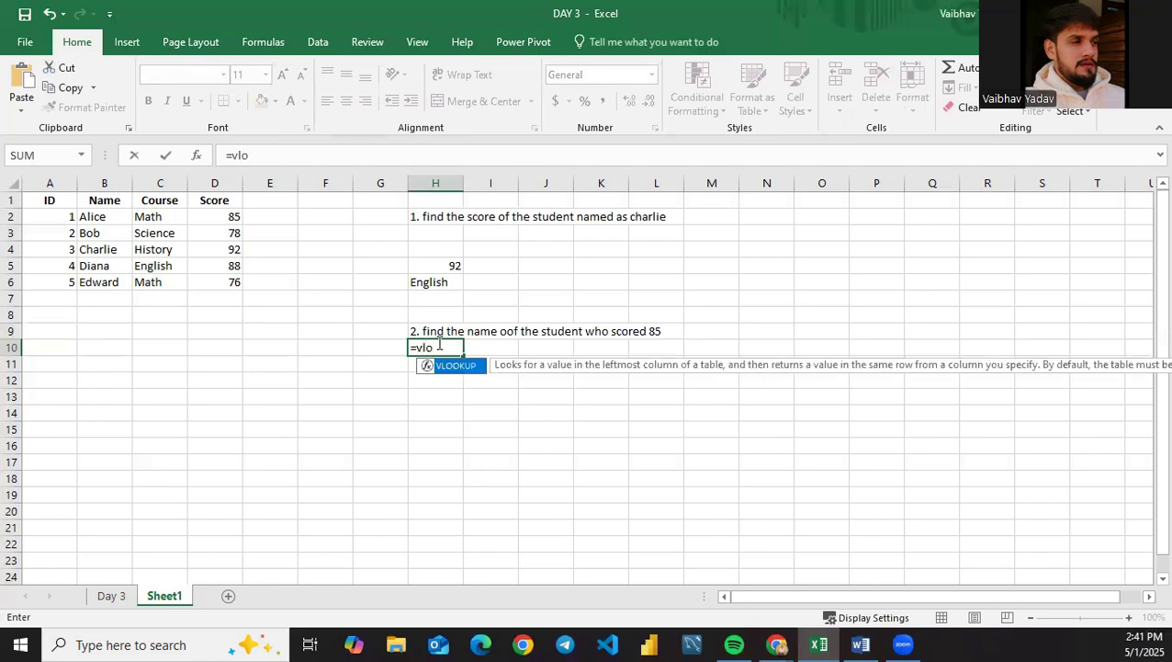
pyautogui.press('Tab')
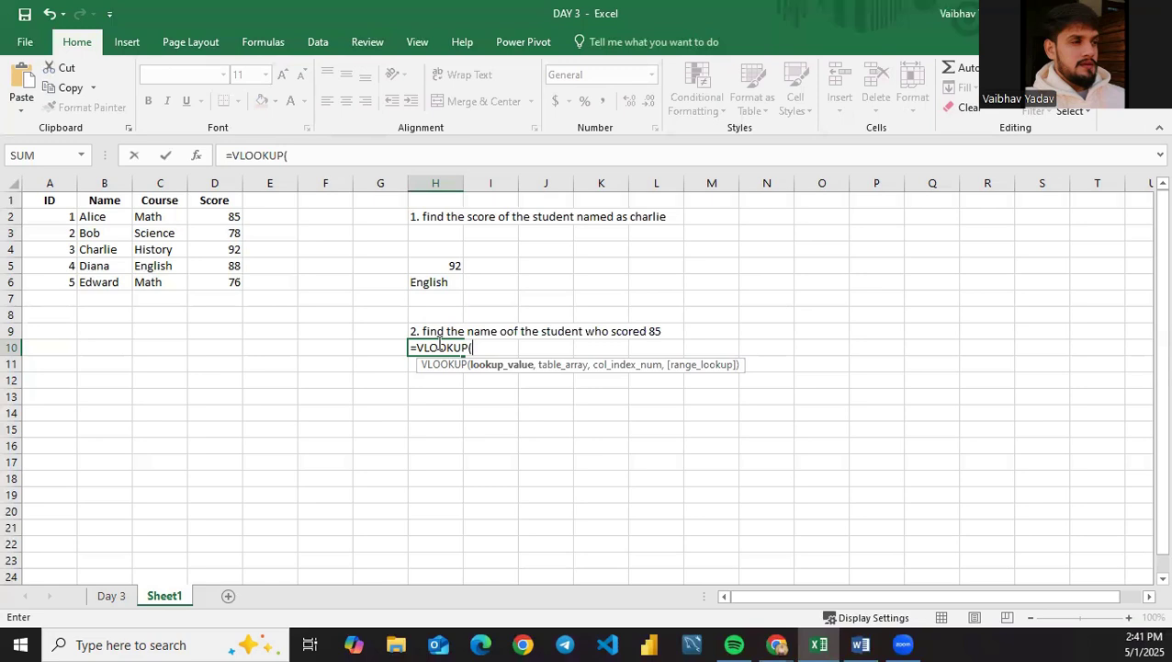
pyautogui.click(217, 219)
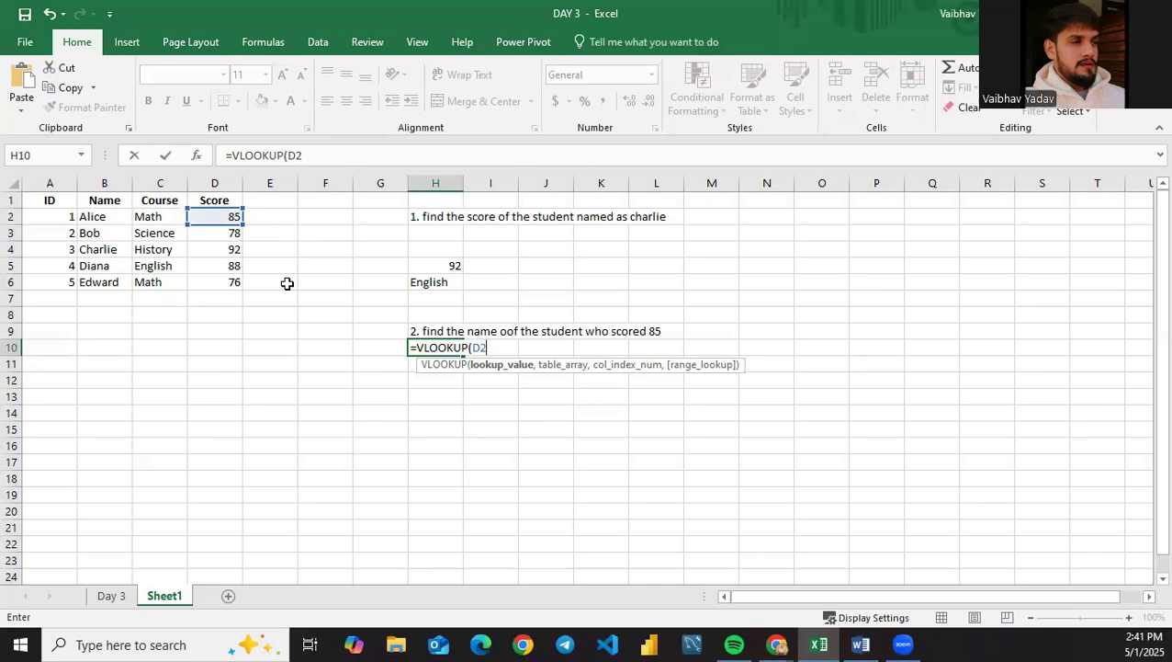
pyautogui.moveTo(466, 347); pyautogui.dragTo(424, 348)
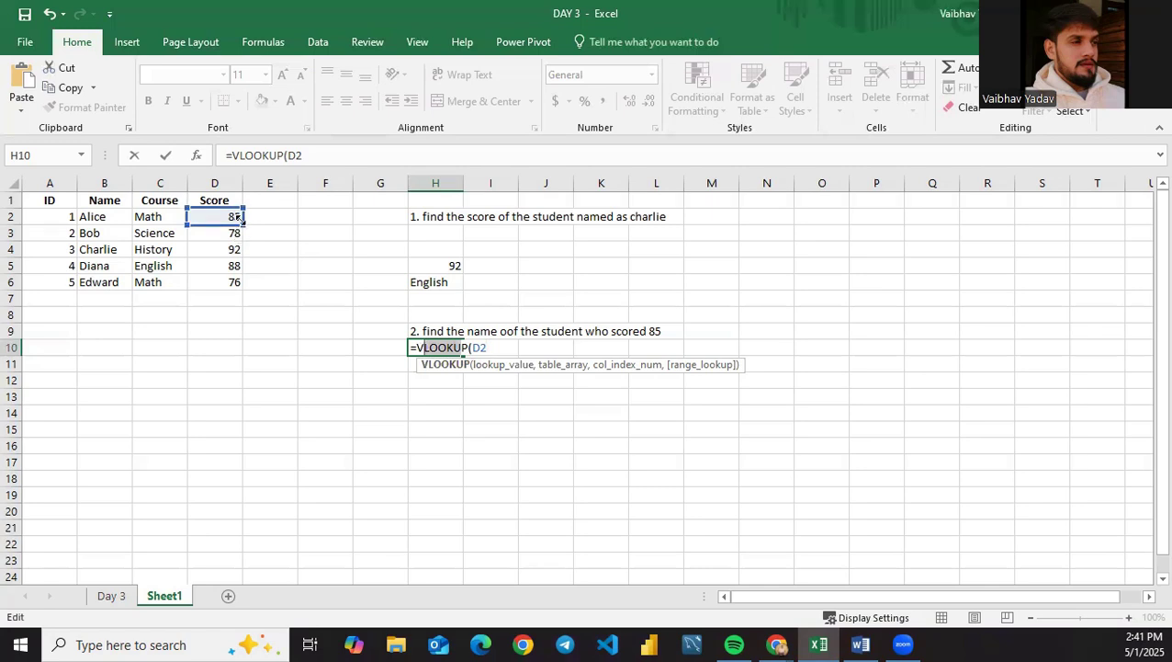
pyautogui.click(237, 217)
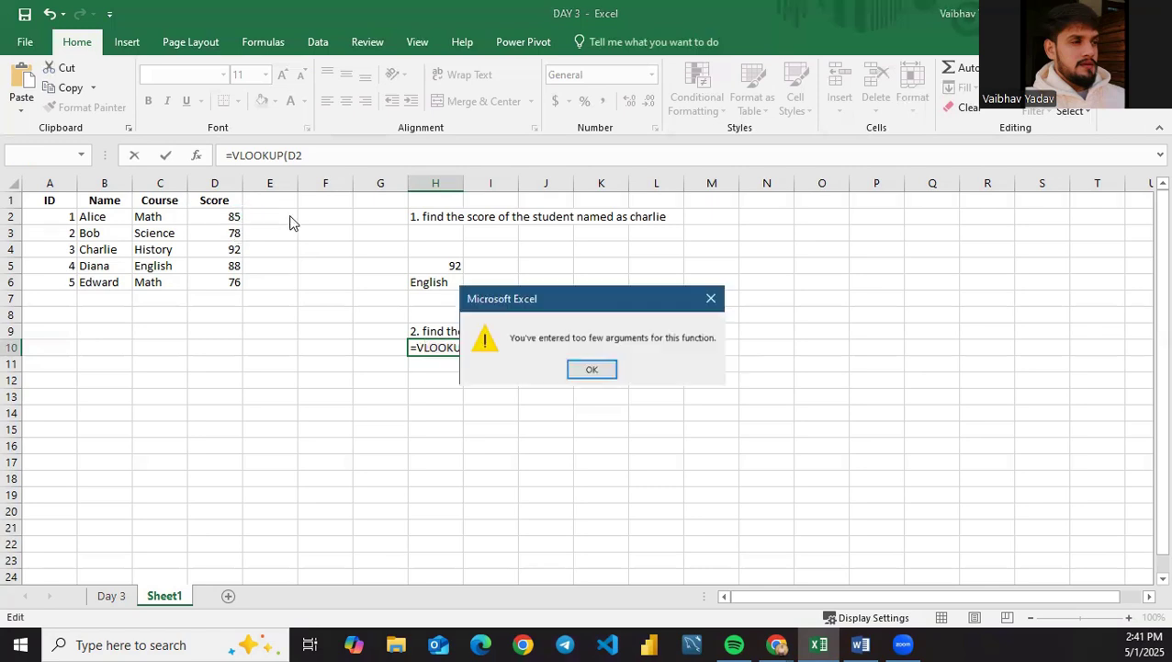
pyautogui.click(711, 303)
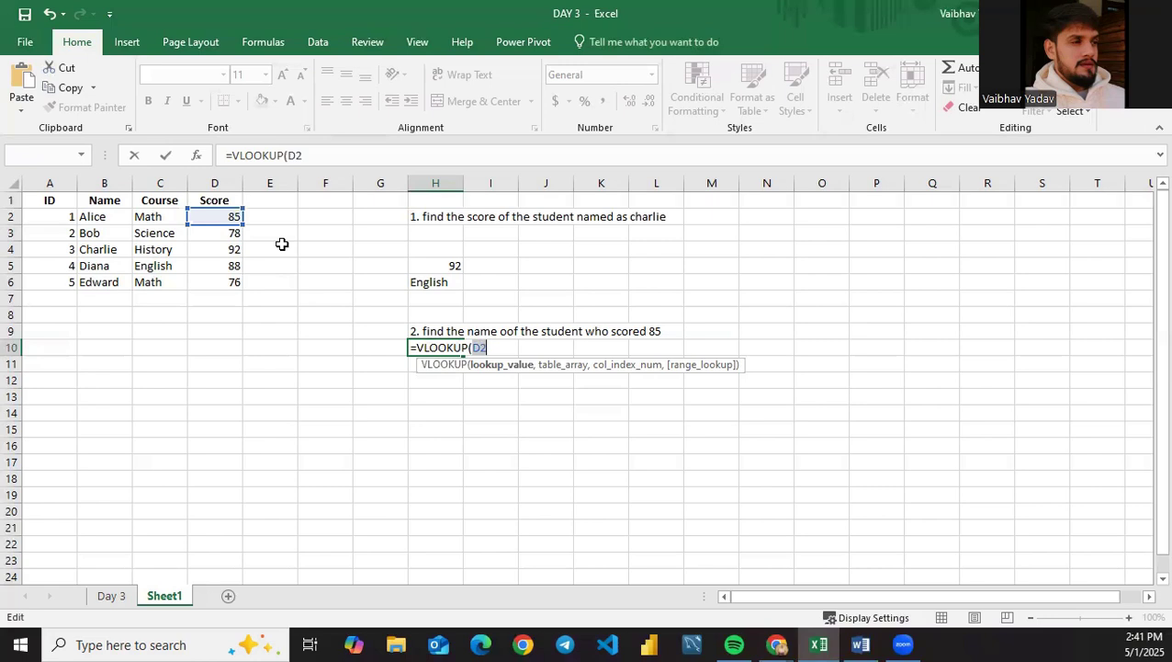
# Step: Erase the unfinished VLOOKUP from H10, leaving only the equals sign
pyautogui.press('BackSpace')
pyautogui.press('BackSpace')
pyautogui.press('BackSpace')
pyautogui.press('BackSpace')
pyautogui.press('BackSpace')
pyautogui.press('BackSpace')
pyautogui.press('BackSpace')
pyautogui.press('BackSpace')
pyautogui.press('BackSpace')
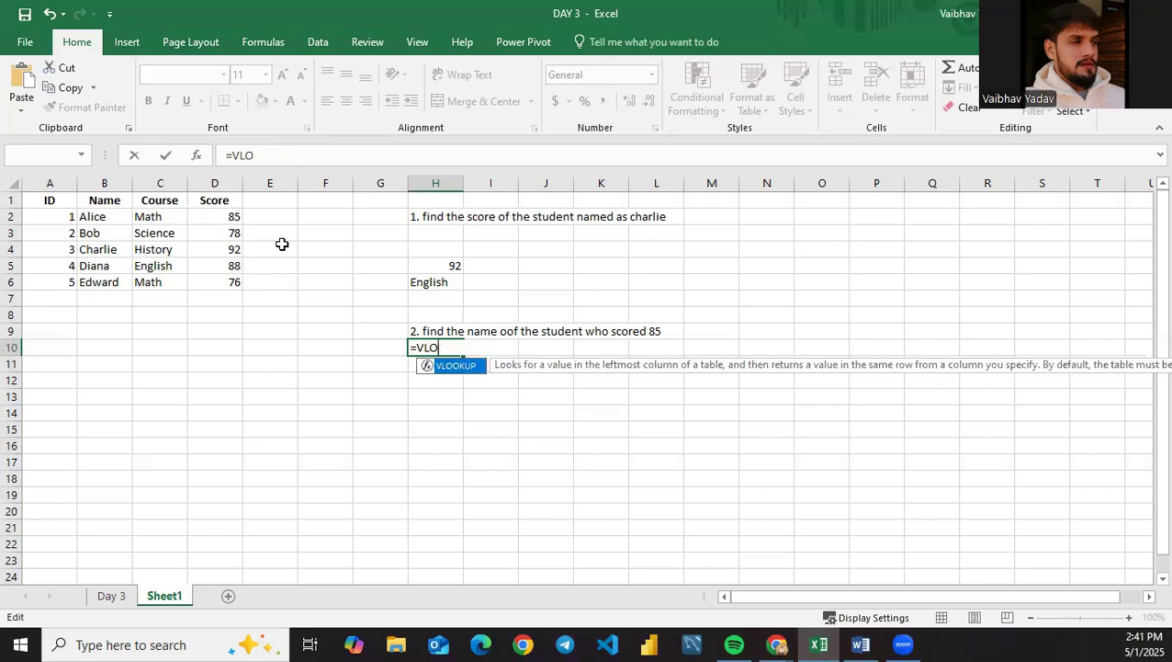
pyautogui.press('BackSpace')
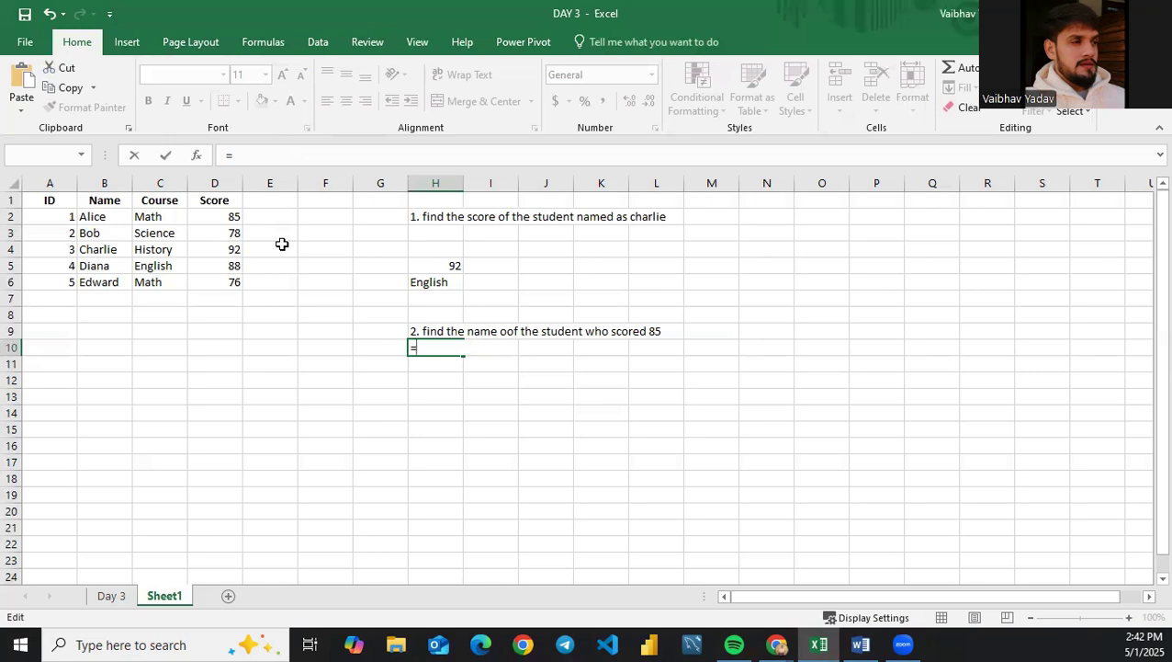
# Step: Start an INDEX formula in H10 with array A2:D6 and a nested MATCH using D2 as the lookup value
pyautogui.write('inde')
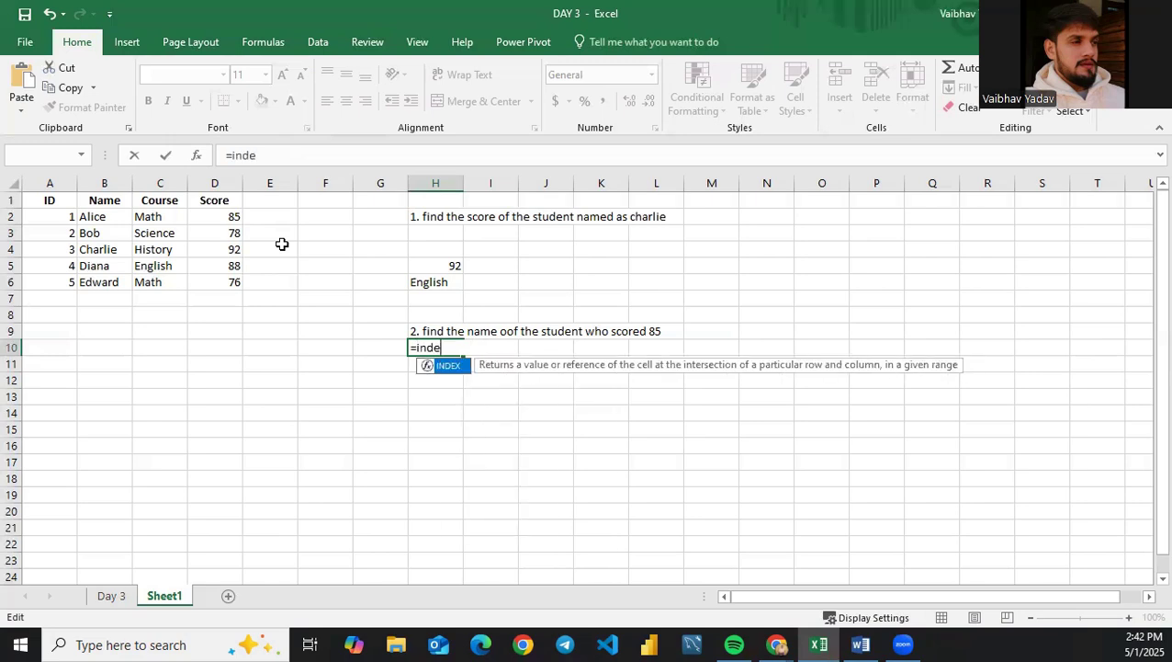
pyautogui.press('Tab')
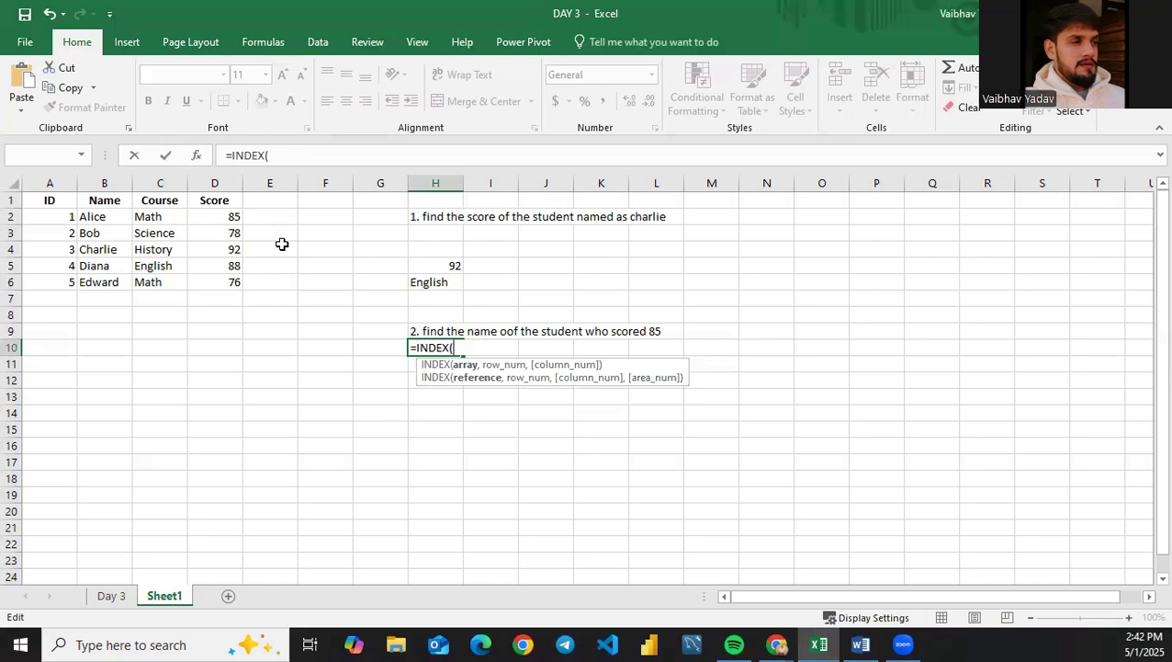
pyautogui.moveTo(37, 217); pyautogui.dragTo(209, 282)
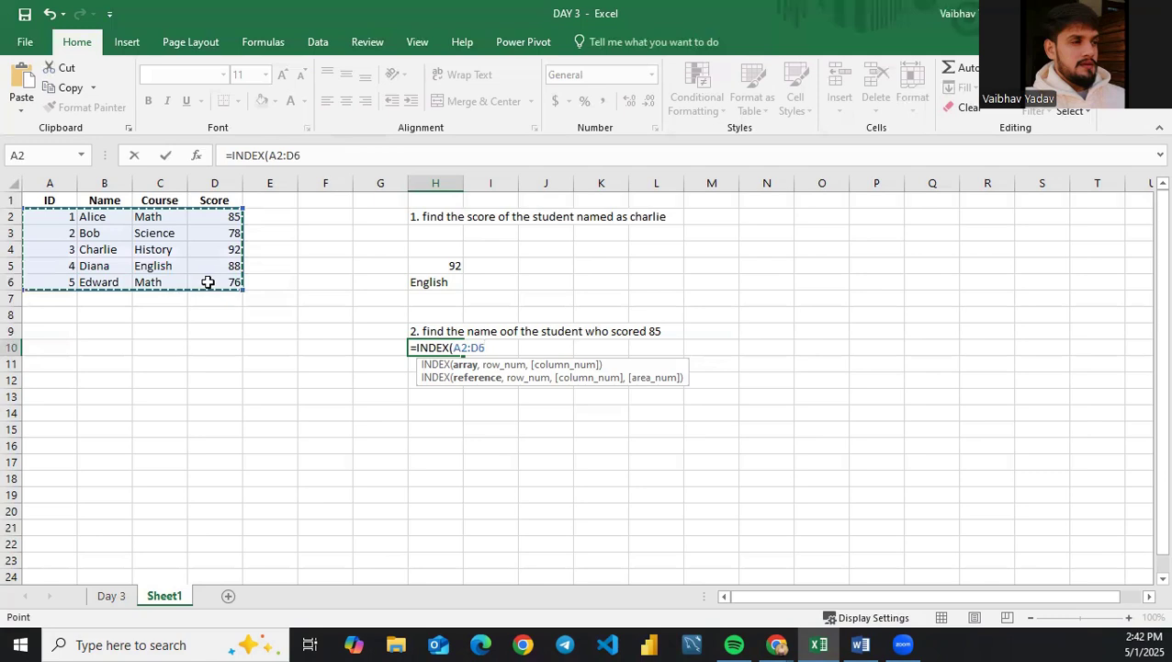
pyautogui.write(',mat')
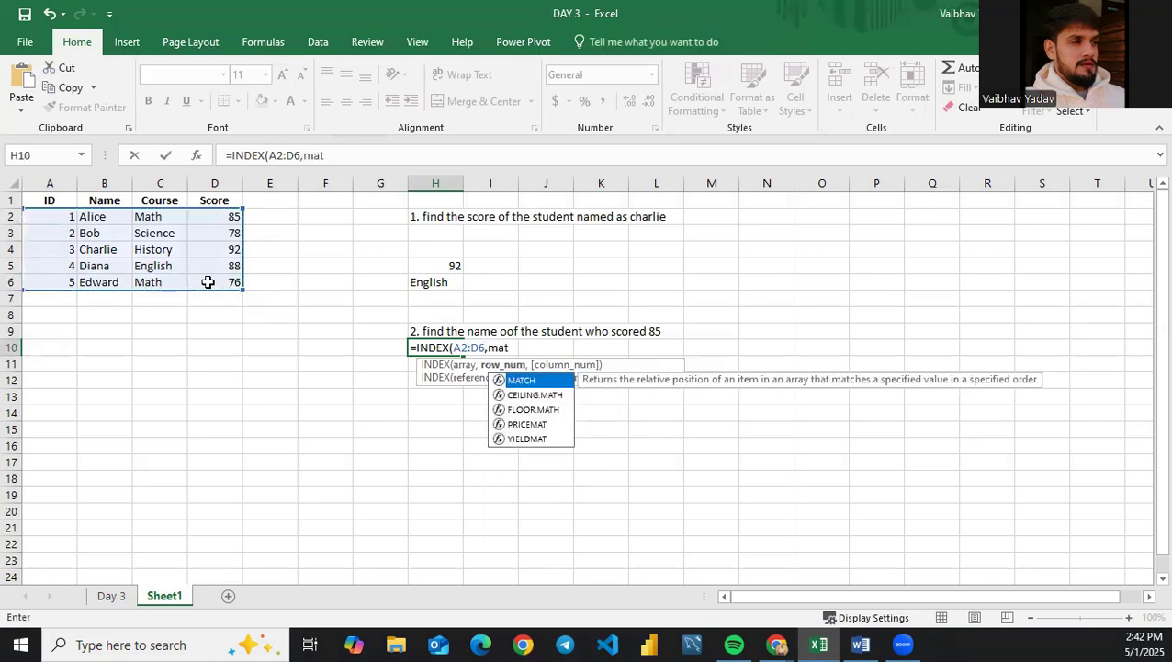
pyautogui.press('Tab')
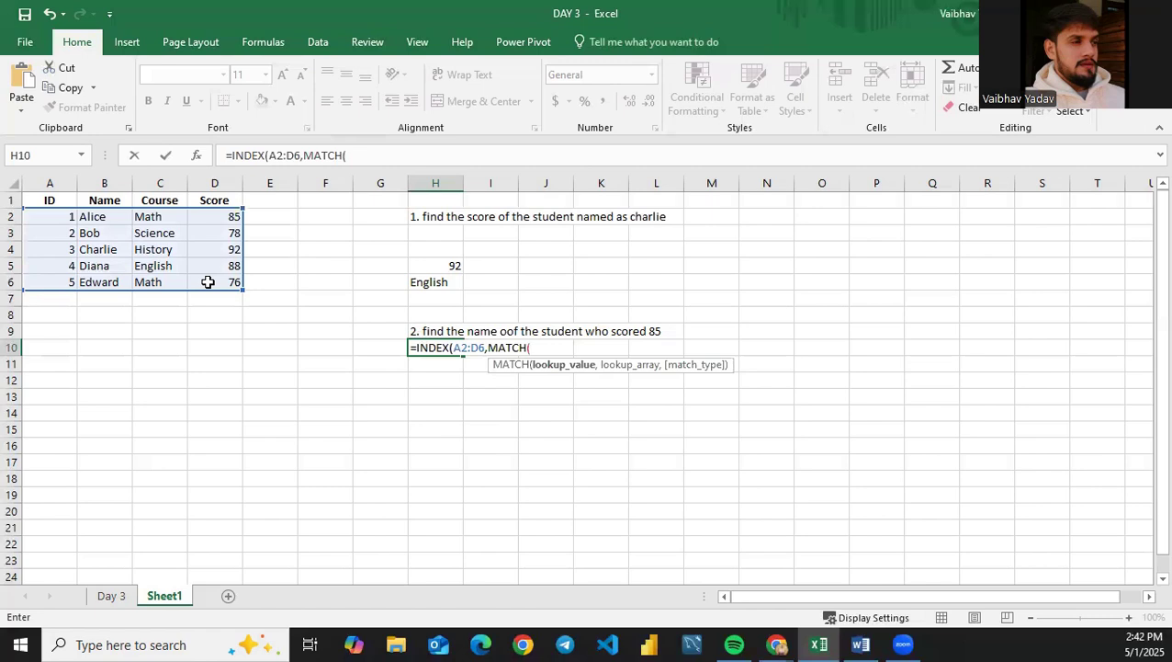
pyautogui.click(214, 218)
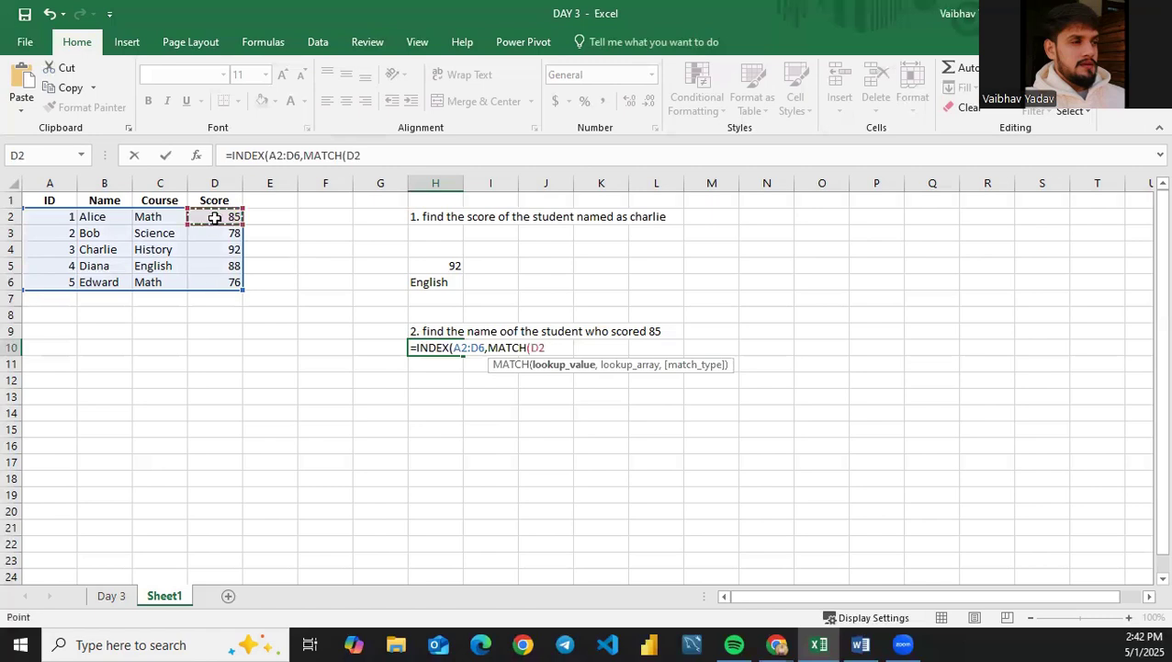
pyautogui.write(',')
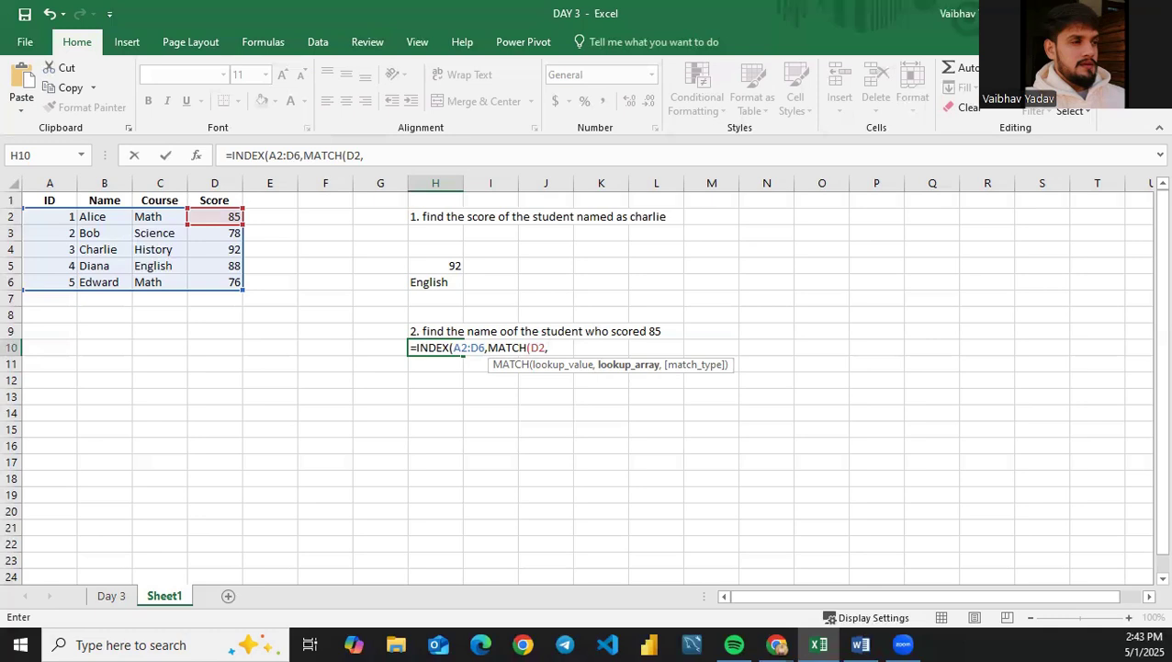
# Step: Replace the INDEX array in the H10 formula with the student names in B2:B6
pyautogui.click(484, 348)
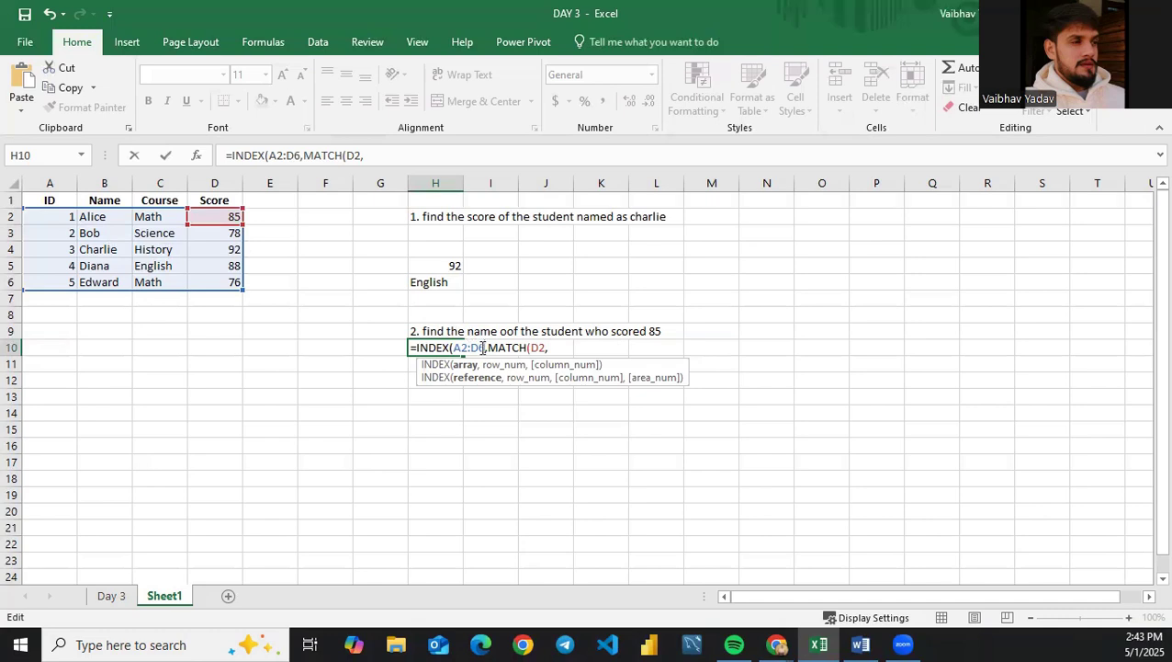
pyautogui.press('BackSpace')
pyautogui.press('BackSpace')
pyautogui.press('BackSpace')
pyautogui.press('BackSpace')
pyautogui.press('BackSpace')
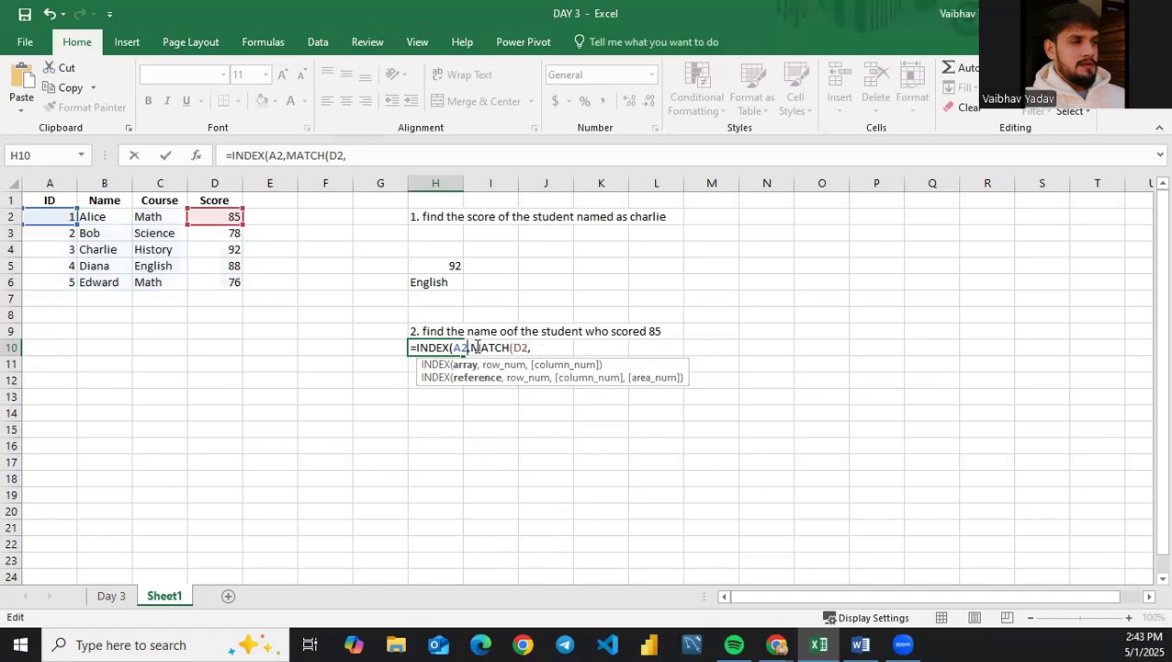
pyautogui.moveTo(92, 216); pyautogui.dragTo(133, 276)
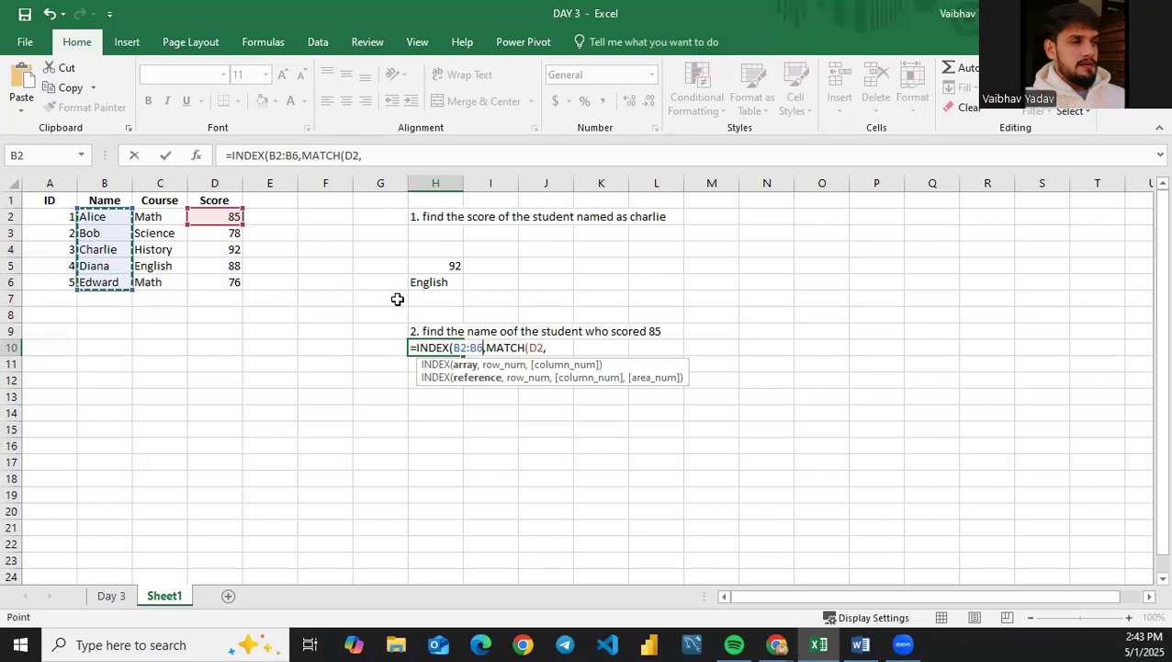
# Step: Set the lookup array of the nested MATCH in H10 to the scores in D2:D6
pyautogui.click(548, 348)
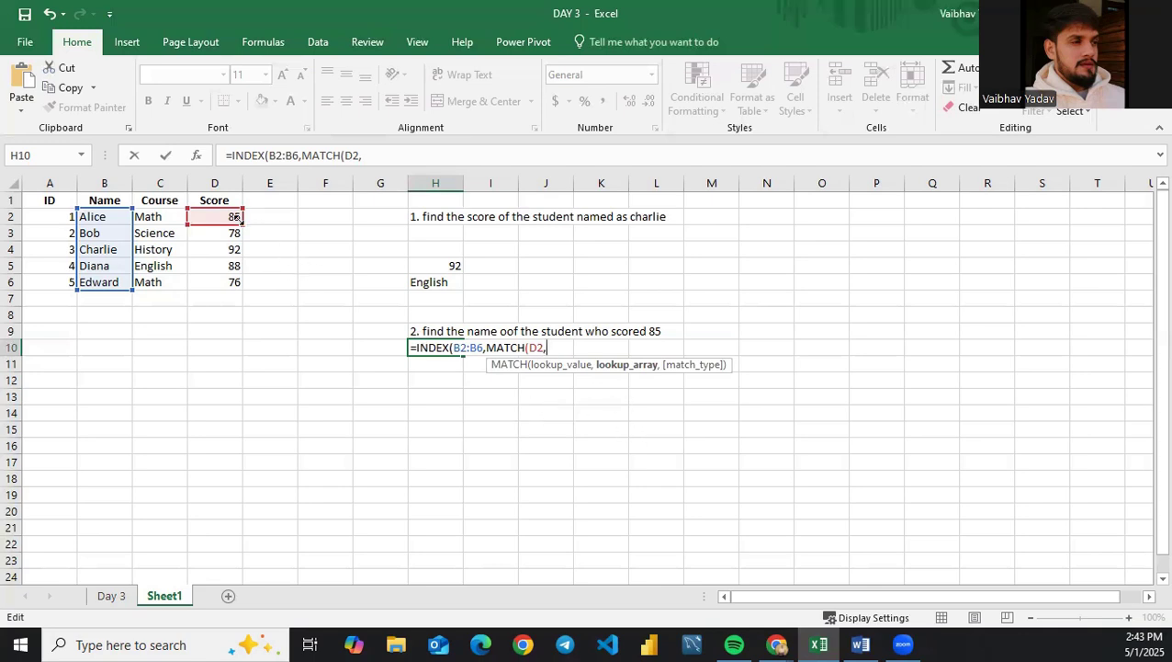
pyautogui.write('d2:')
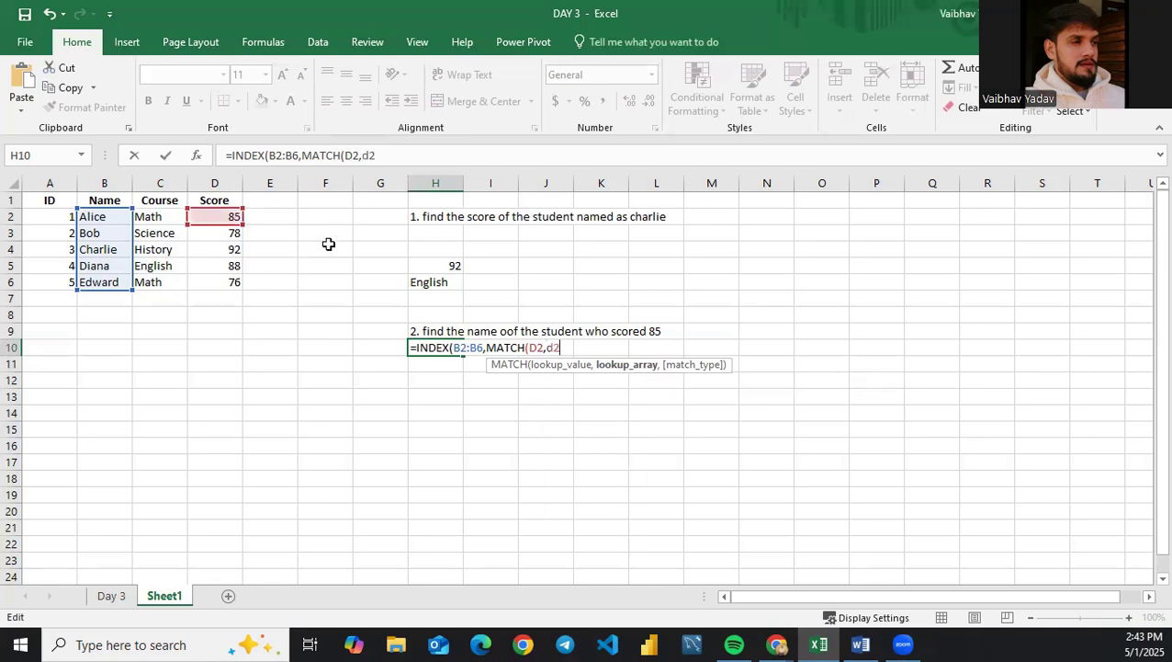
pyautogui.press('BackSpace')
pyautogui.press('BackSpace')
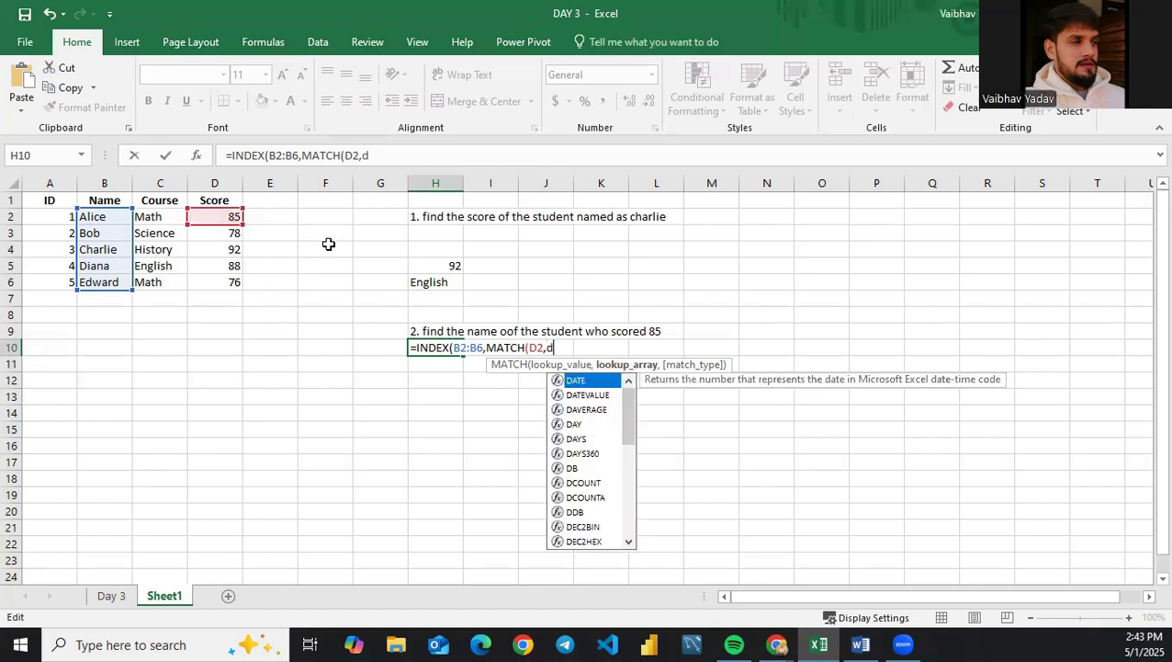
pyautogui.press('Escape')
pyautogui.press('BackSpace')
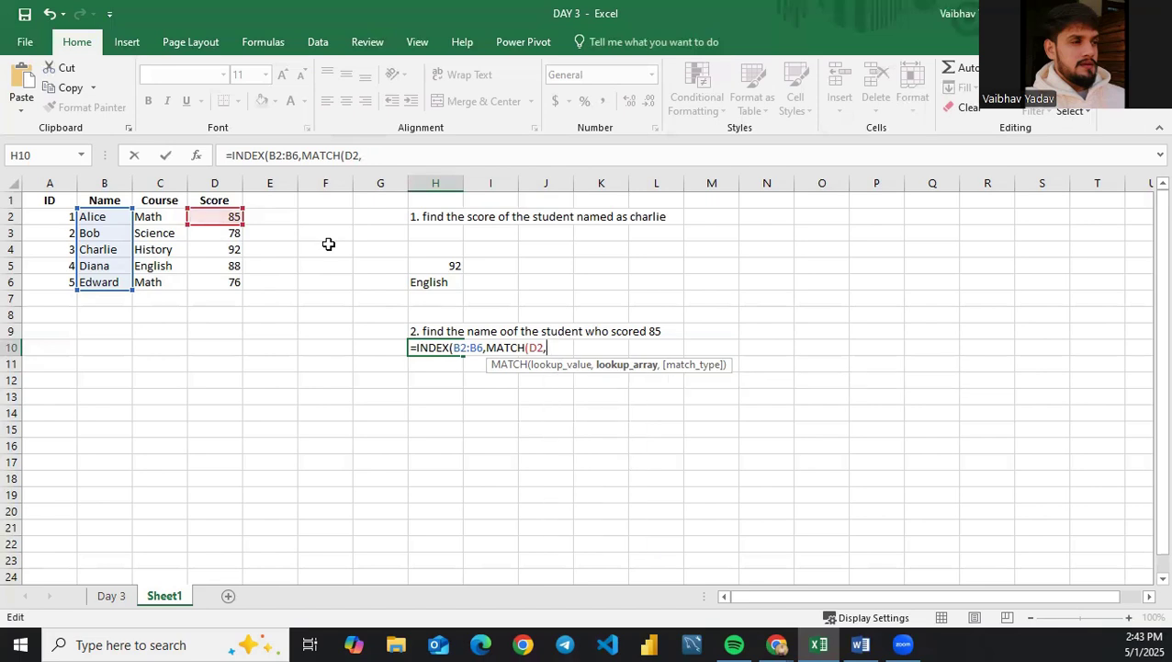
pyautogui.write('D2:D6')
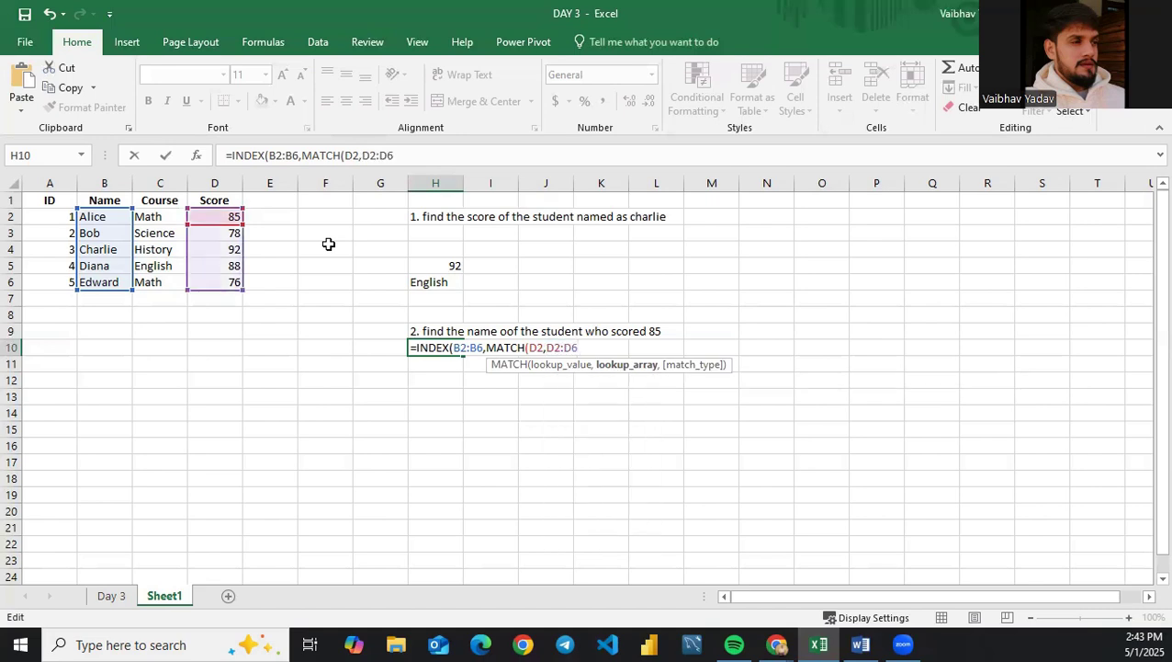
# Step: Finish the nested MATCH in H10 with match type 0 for an exact match and enter the formula, accepting the proposed parenthesis correction
pyautogui.write(',')
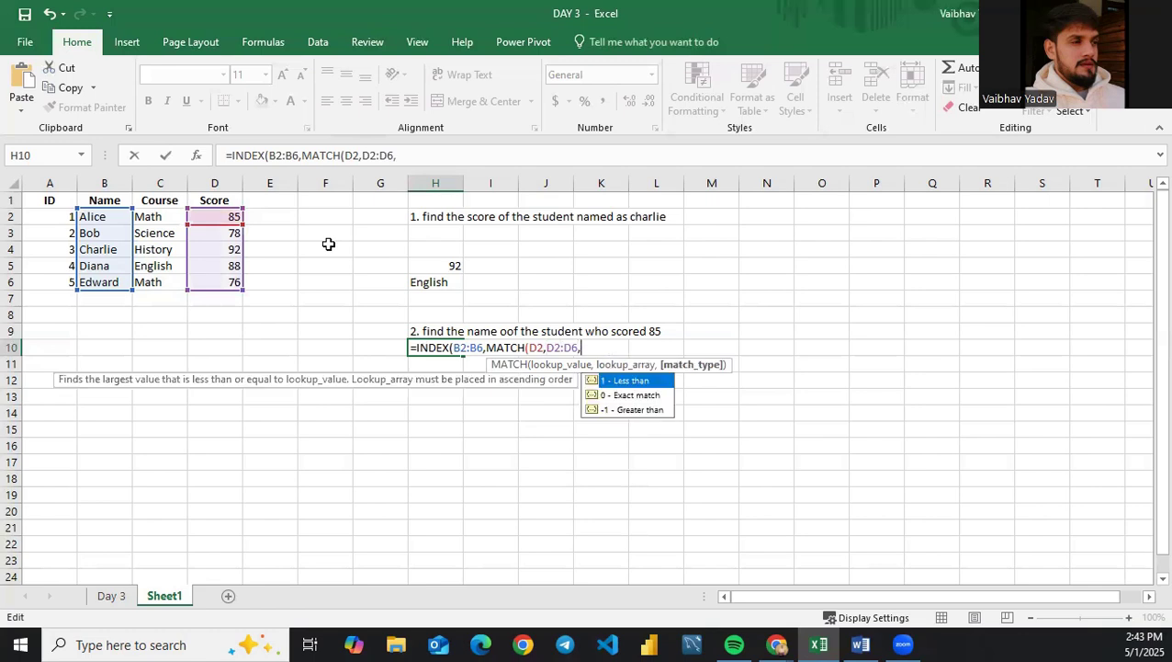
pyautogui.press('Down')
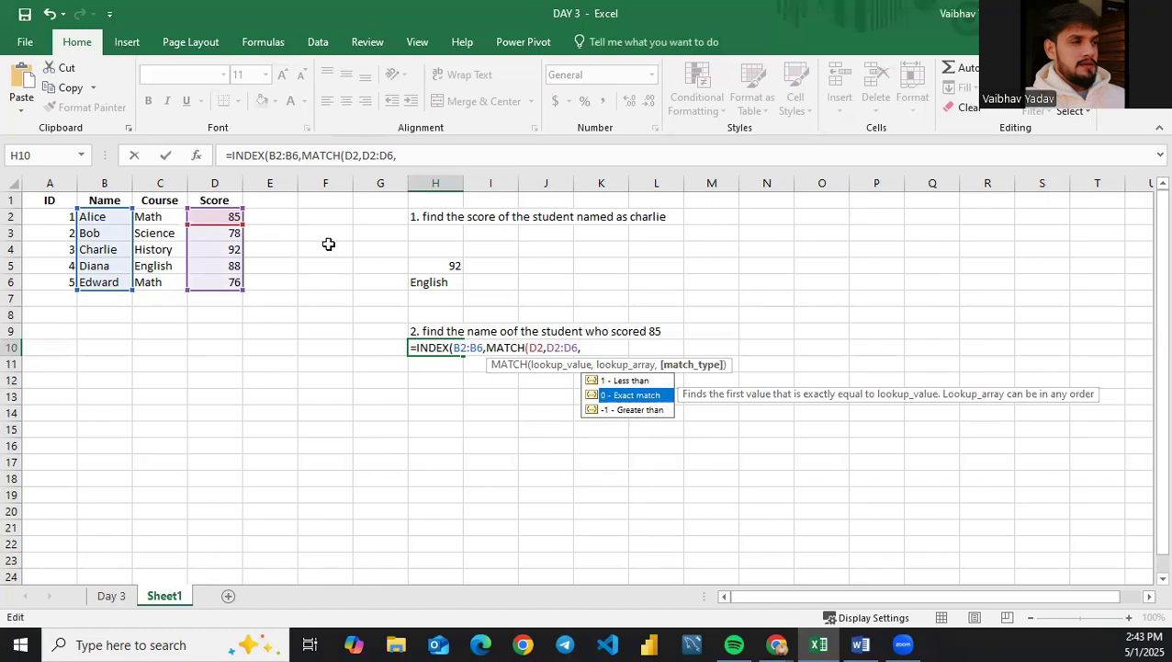
pyautogui.press('Tab')
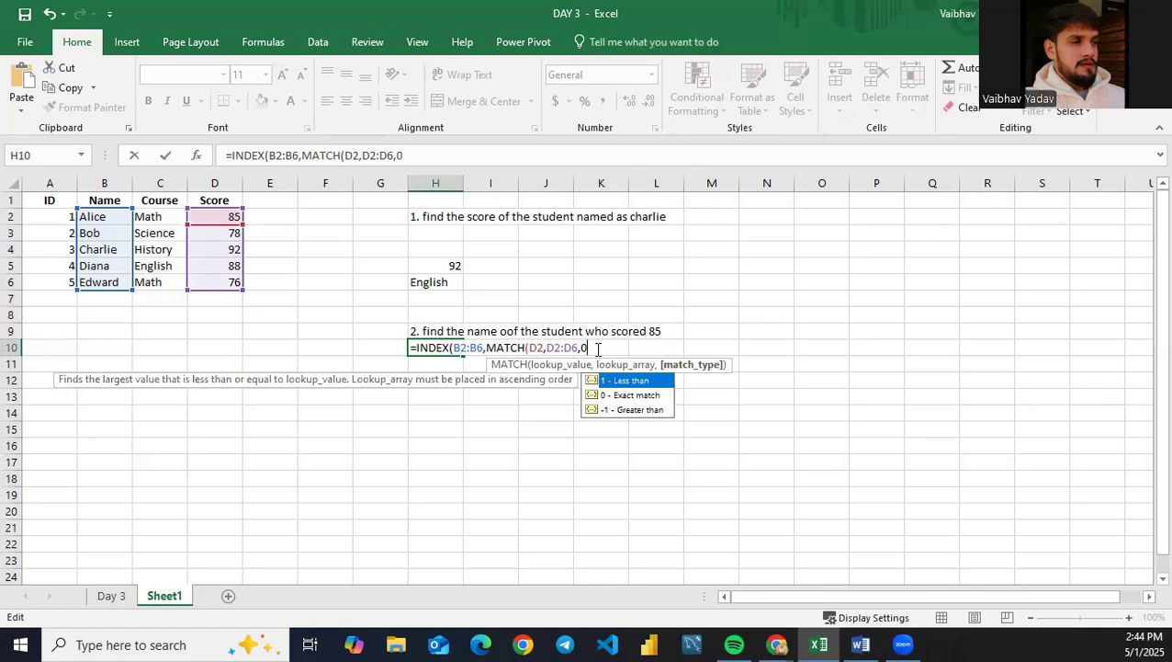
pyautogui.write(')')
pyautogui.press('Return')
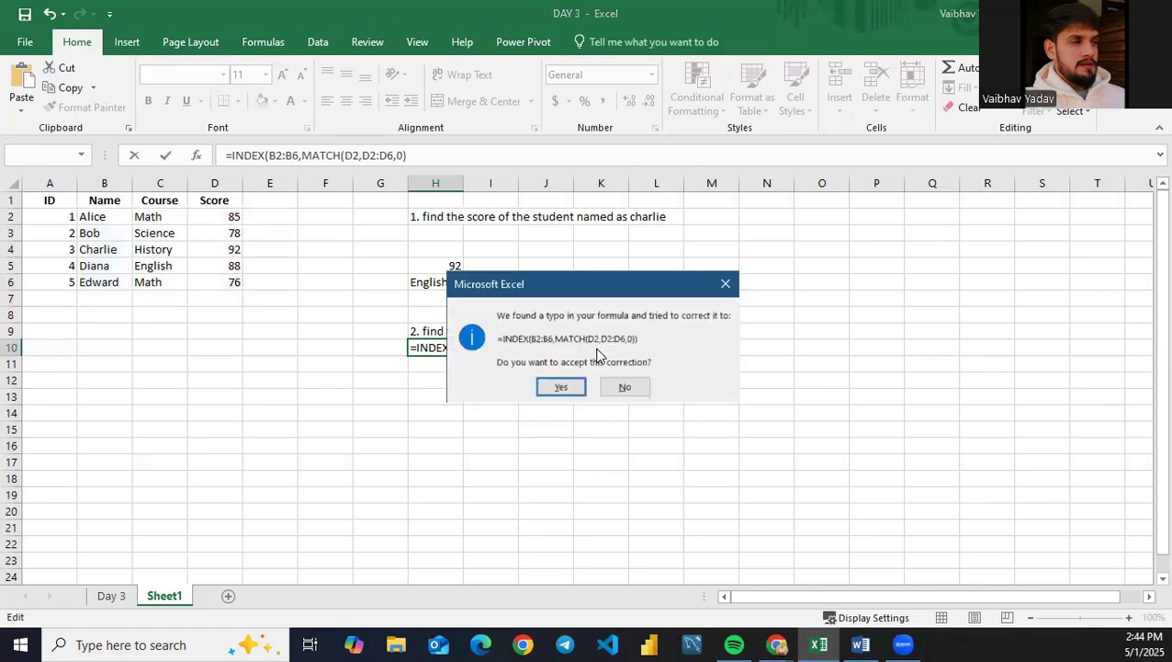
pyautogui.press('Return')
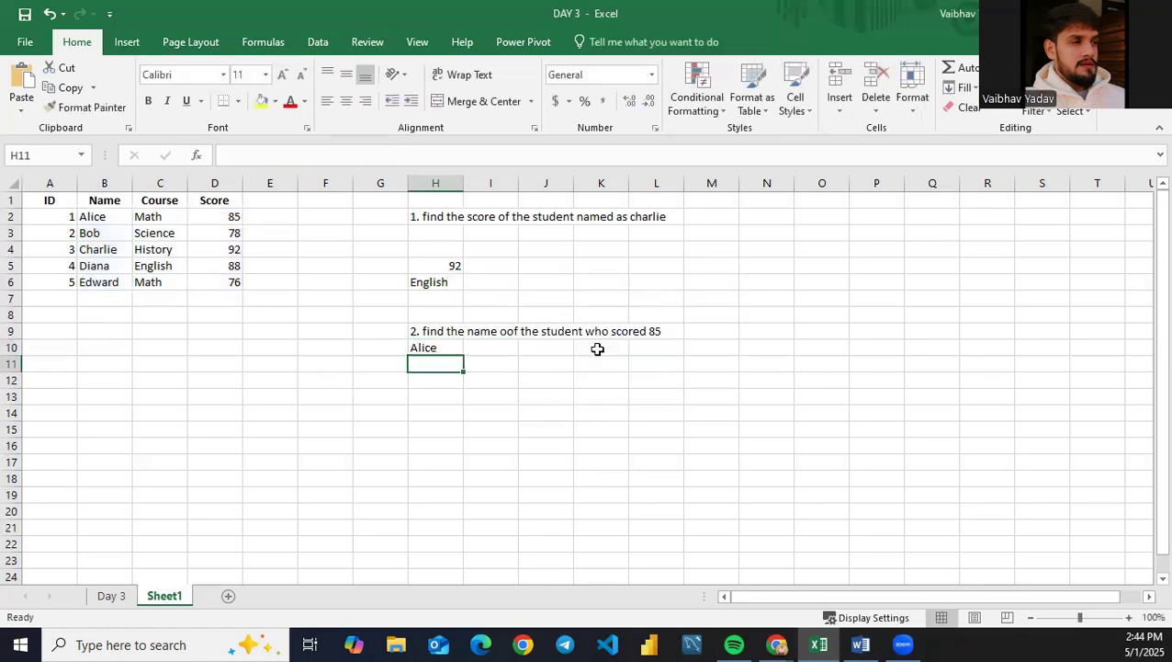
# Step: Review the arguments and referenced ranges of the INDEX and MATCH formula in H10
pyautogui.click(442, 347)
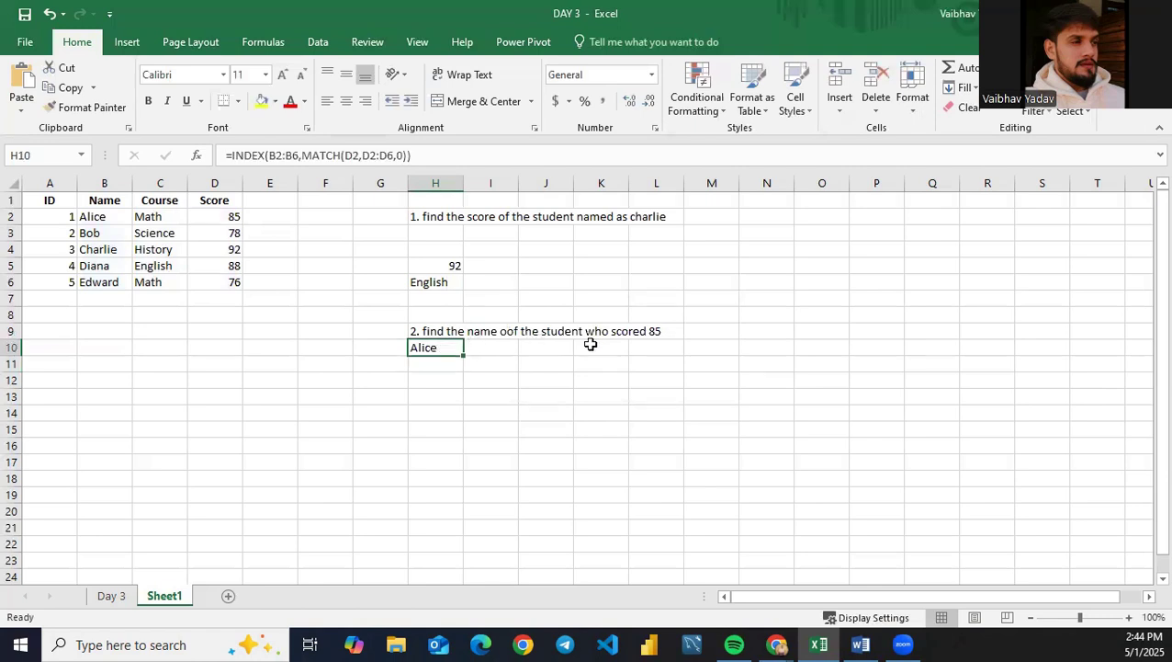
pyautogui.doubleClick(450, 351)
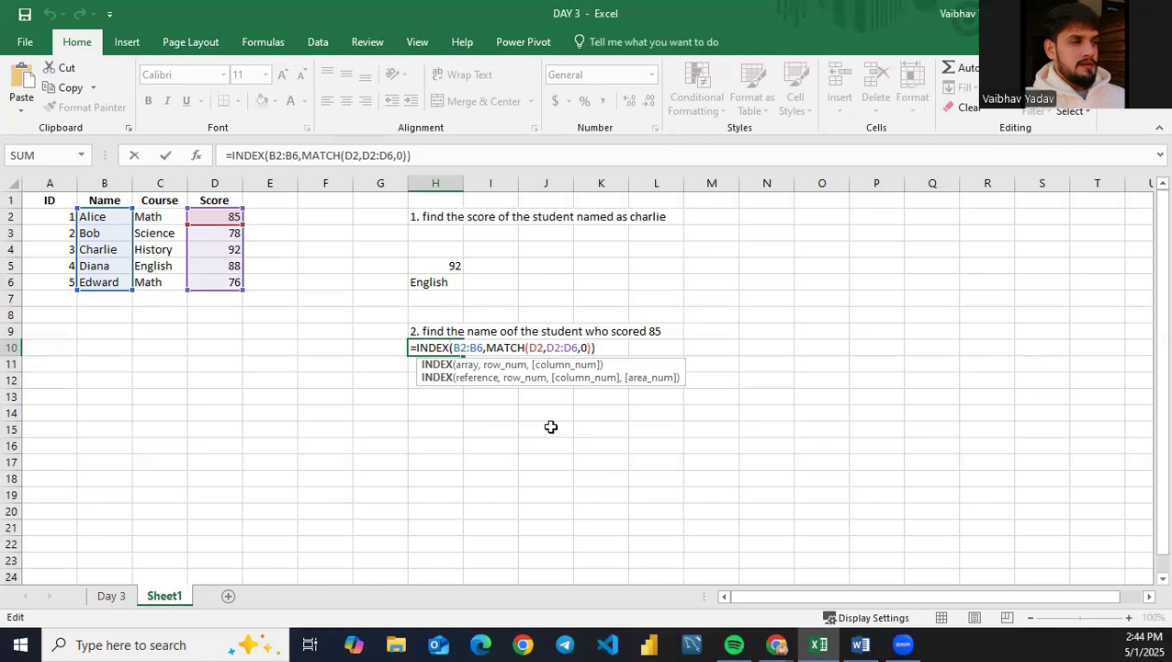
pyautogui.click(475, 439)
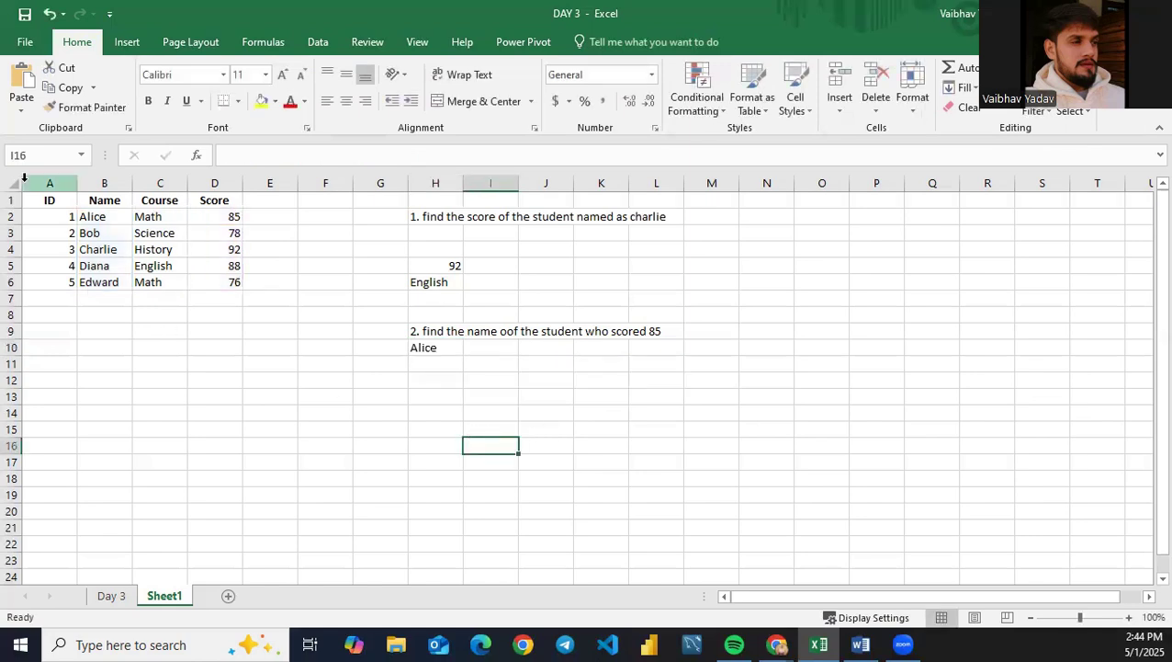
# Step: Copy the student table A1:D6 and paste it as transposed values starting at A10
pyautogui.moveTo(35, 199); pyautogui.dragTo(231, 282)
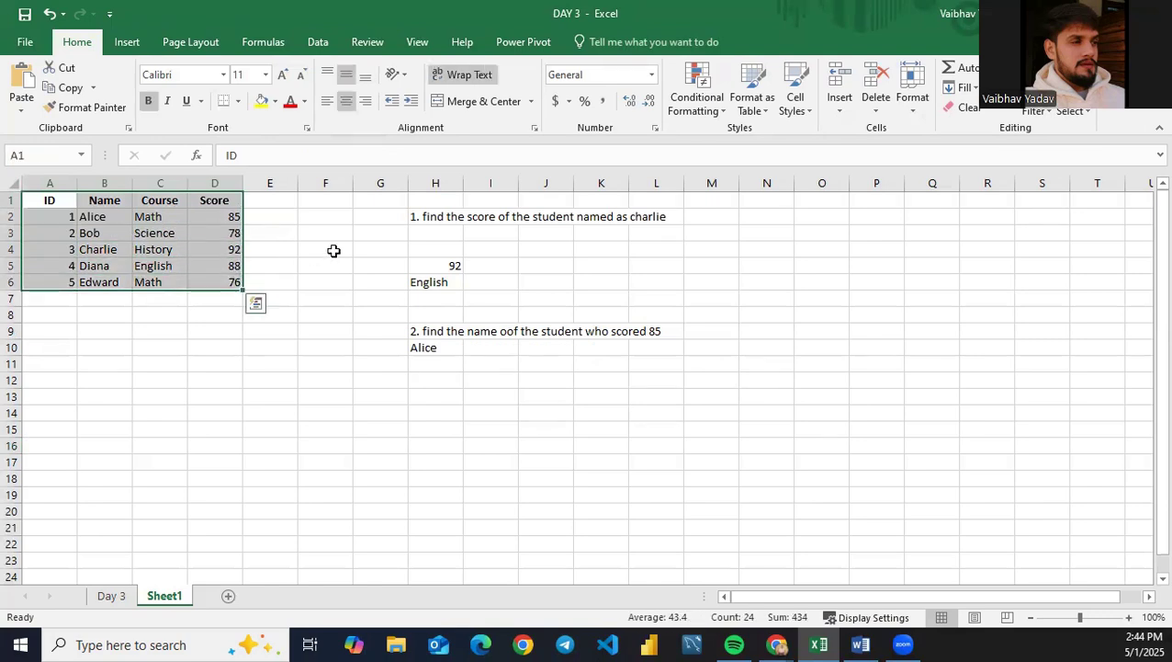
pyautogui.hotkey('ctrl', 'c')
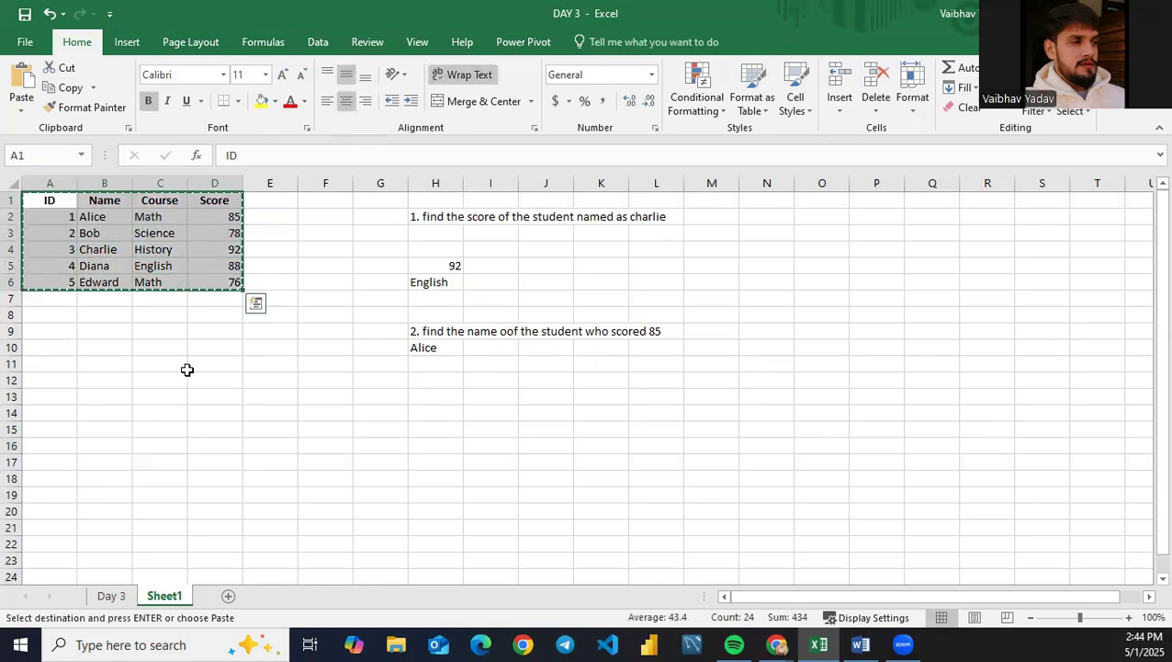
pyautogui.click(30, 346)
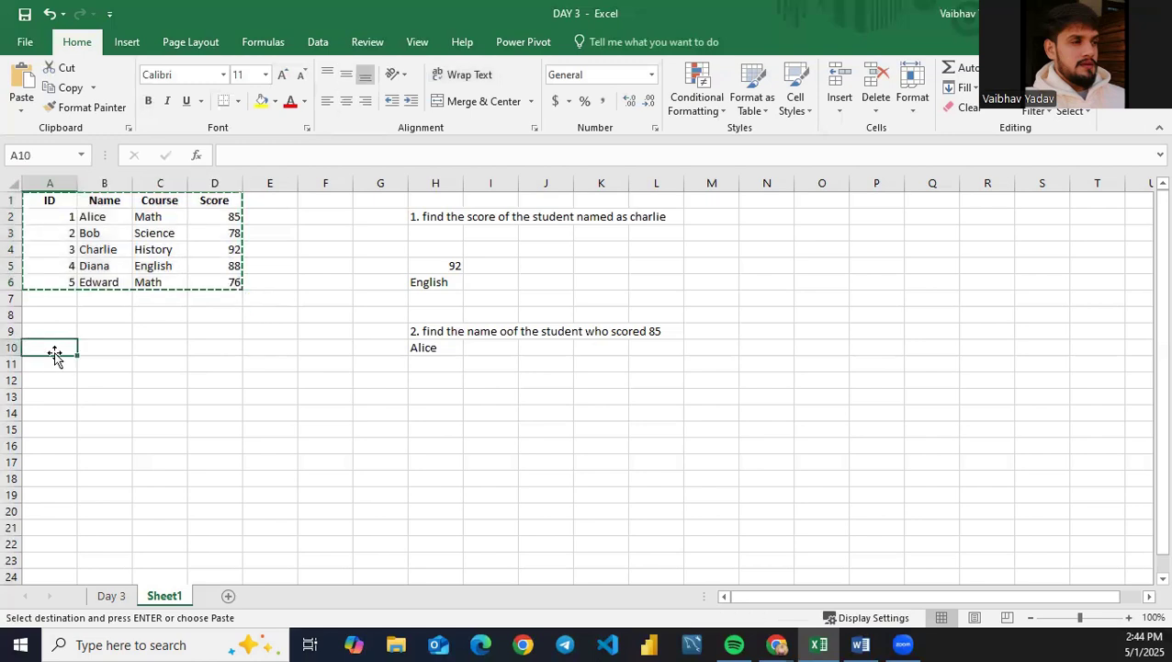
pyautogui.hotkey('ctrl', 'alt', 'v')
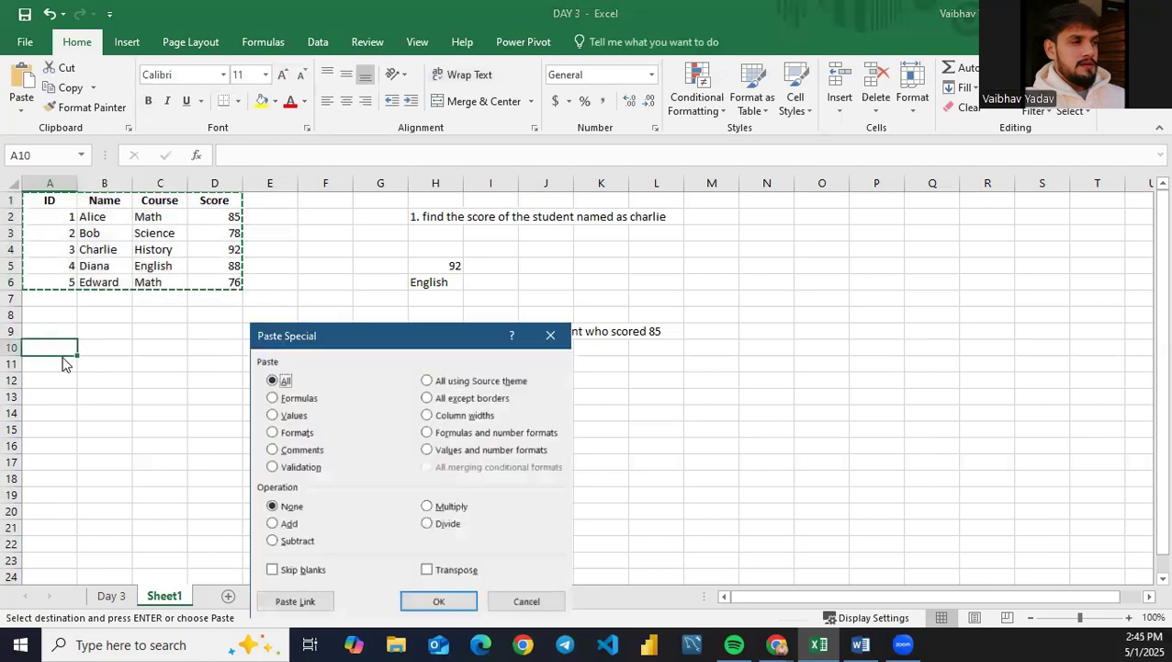
pyautogui.click(272, 415)
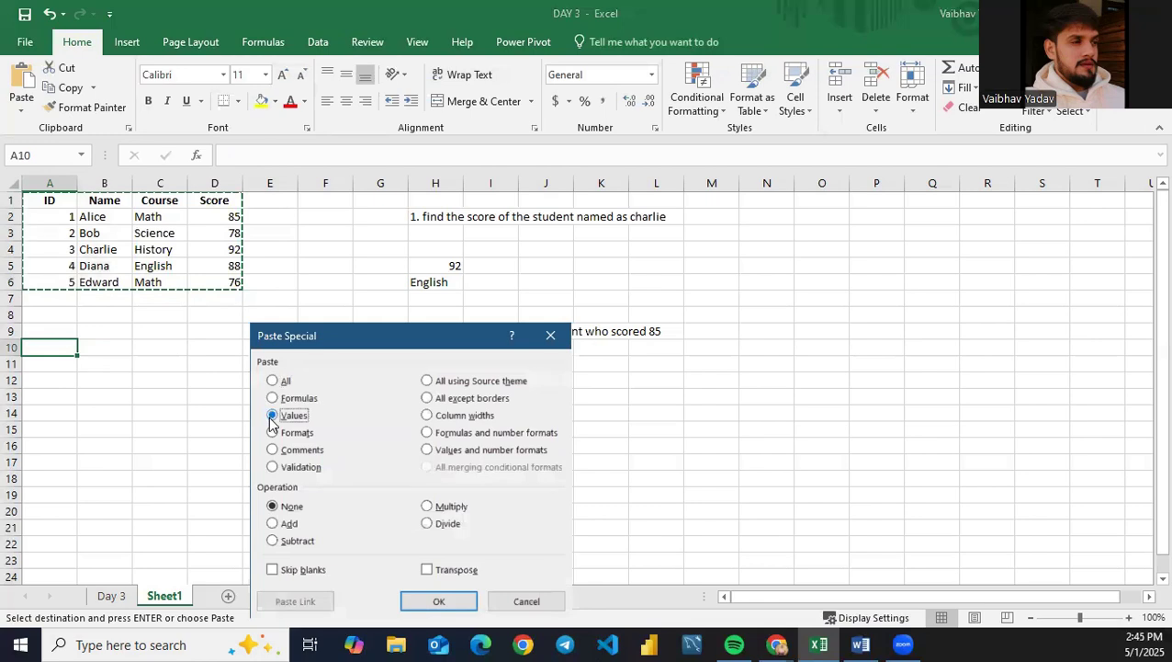
pyautogui.click(427, 569)
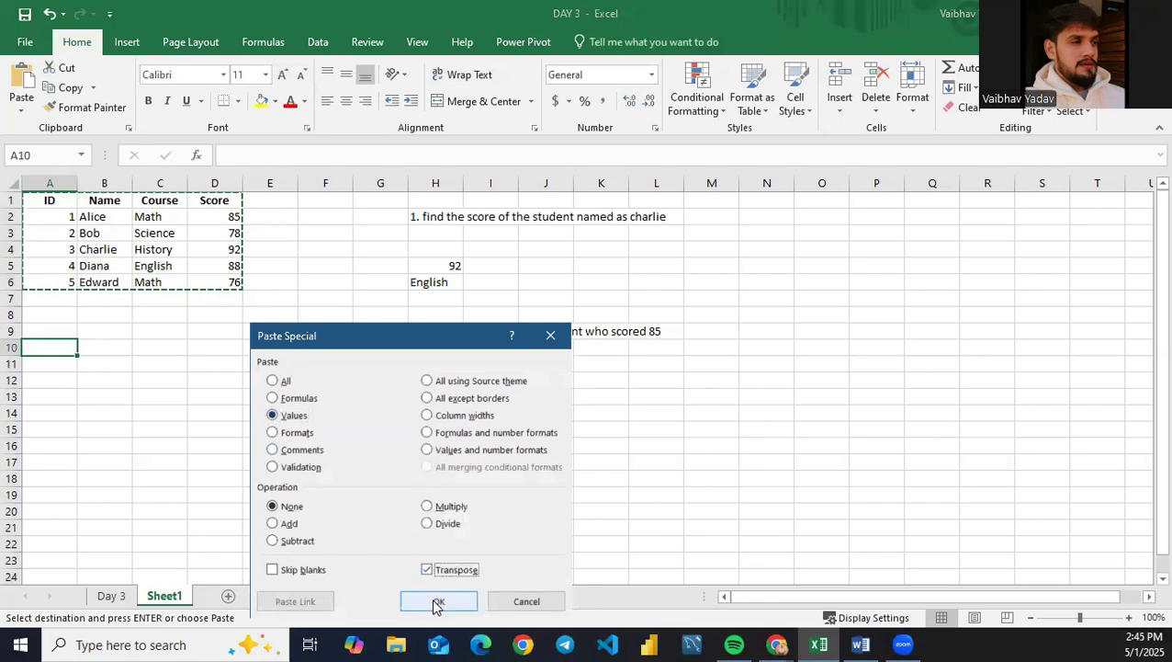
pyautogui.click(437, 601)
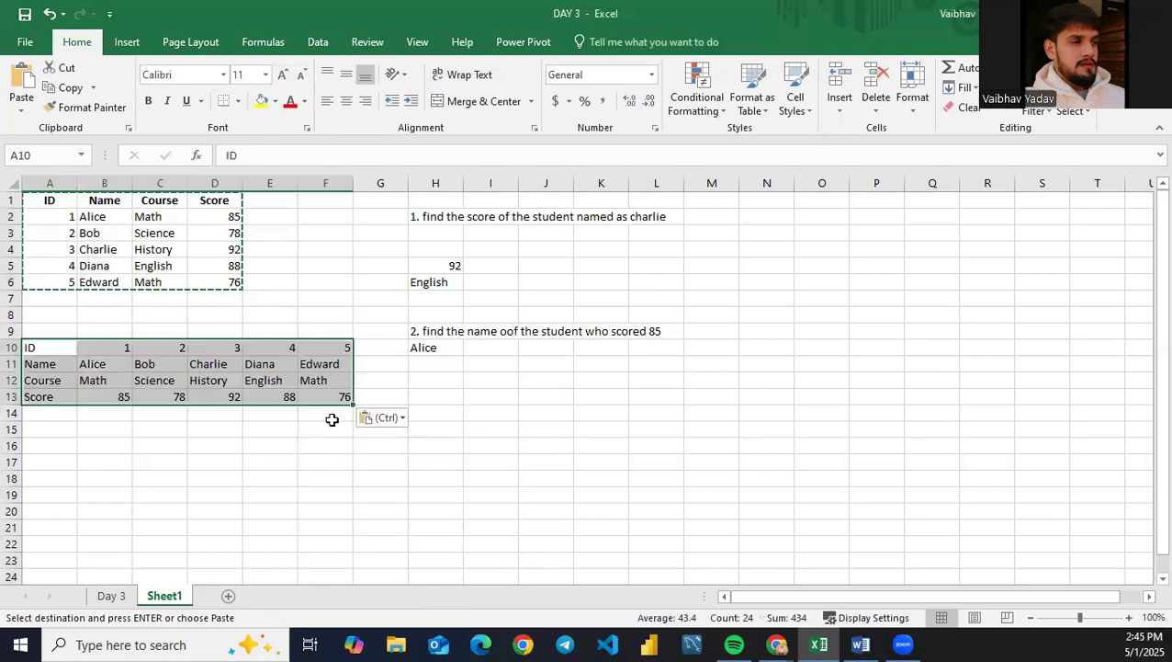
pyautogui.click(311, 457)
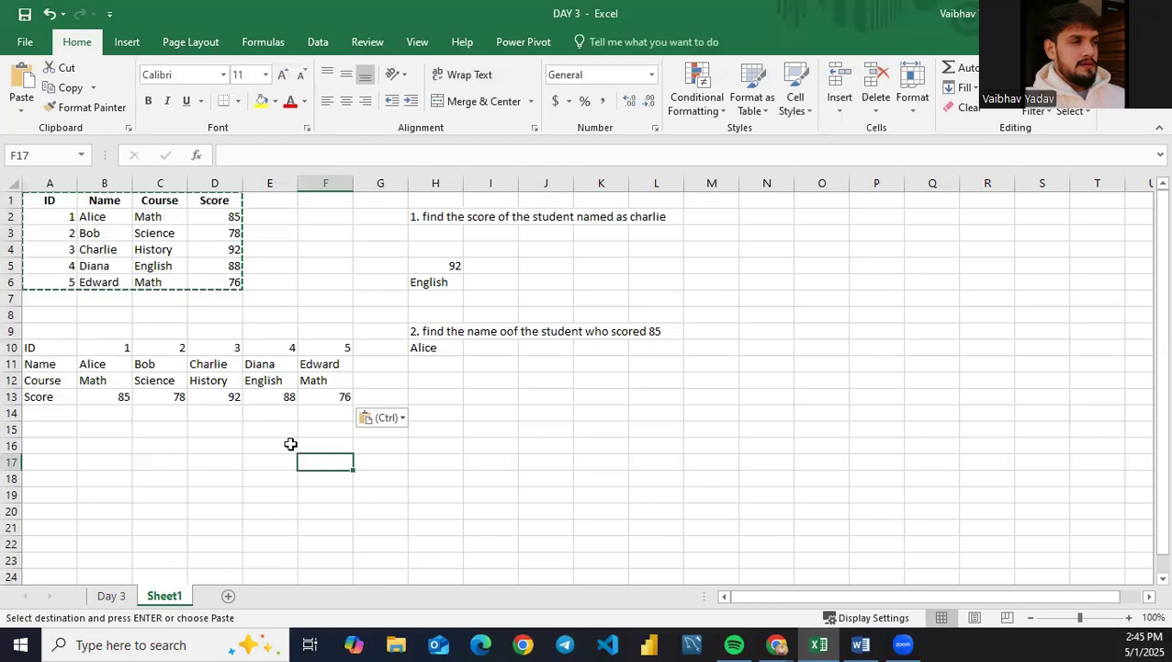
# Step: Make the row labels ID, Name, Course and Score in A10:A13 bold
pyautogui.moveTo(51, 347); pyautogui.dragTo(55, 393)
pyautogui.hotkey('ctrl', 'b')
pyautogui.click(163, 444)
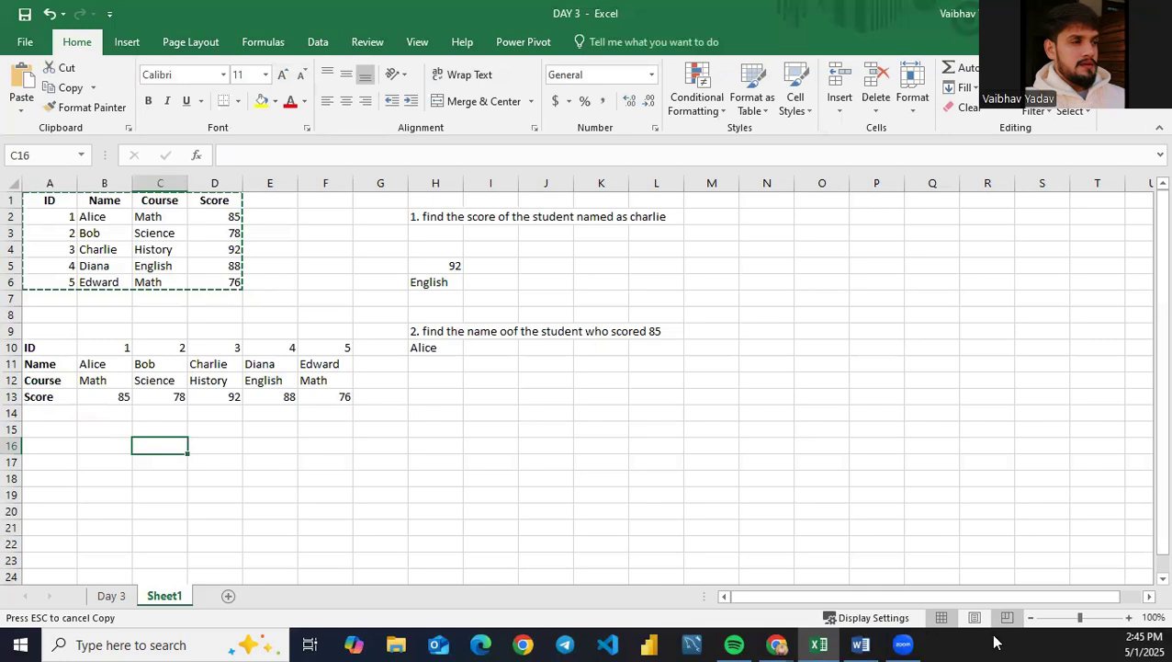
# Step: Switch to the Word notes to review the HLOOKUP definition and syntax, and return to the Excel workbook
pyautogui.click(863, 642)
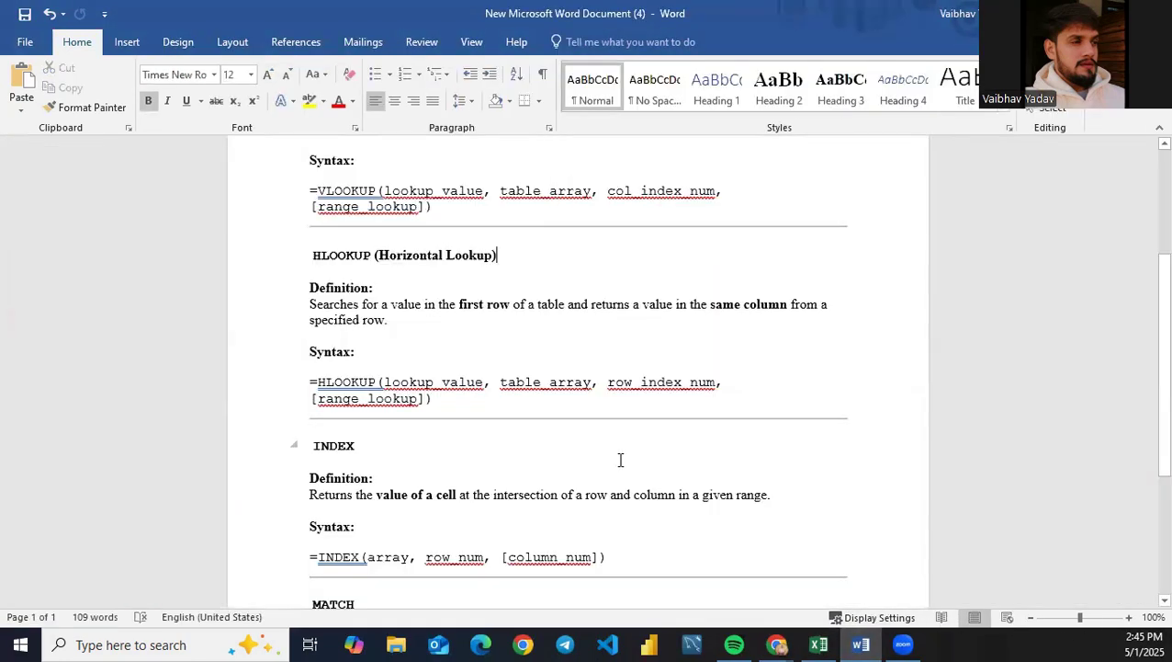
pyautogui.scroll(-1, 521, 408)
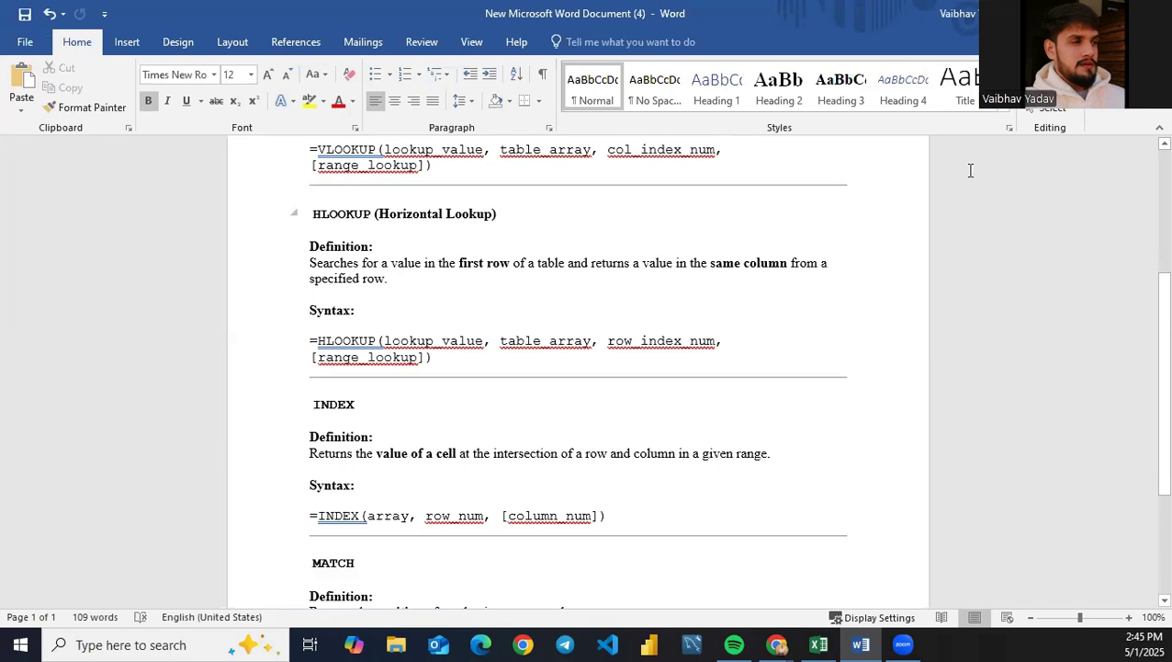
pyautogui.hotkey('alt', 'Tab')
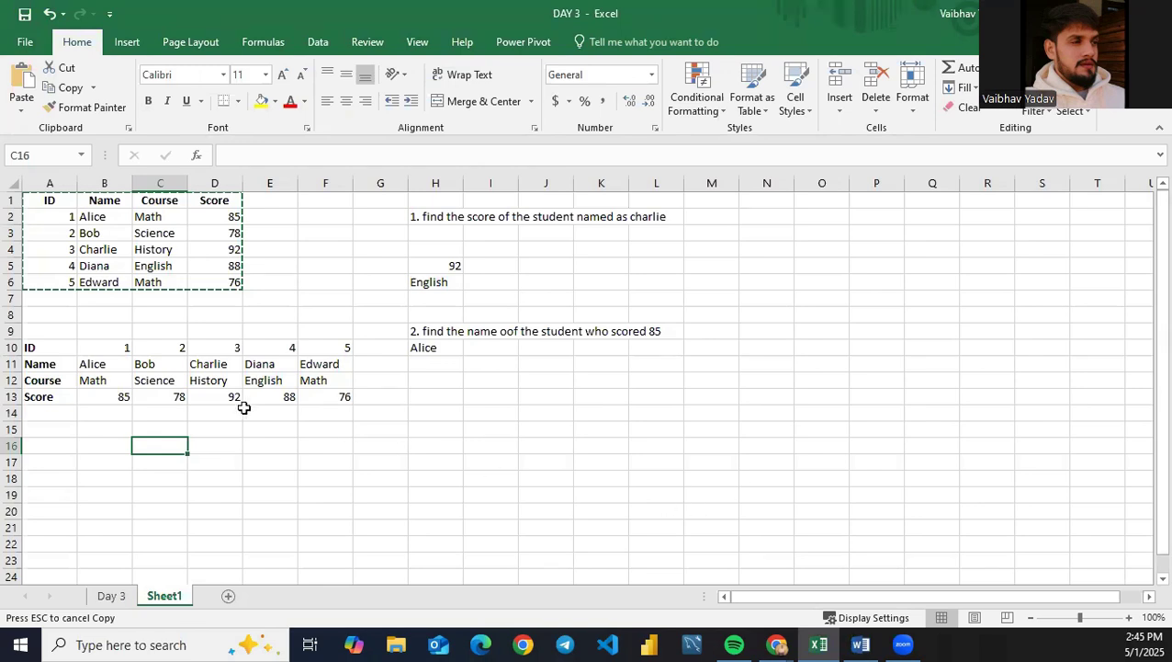
# Step: Enter the question "1. FIND THE SCORE OF THE STUDENT WITH D 2" in cell H16
pyautogui.doubleClick(172, 347)
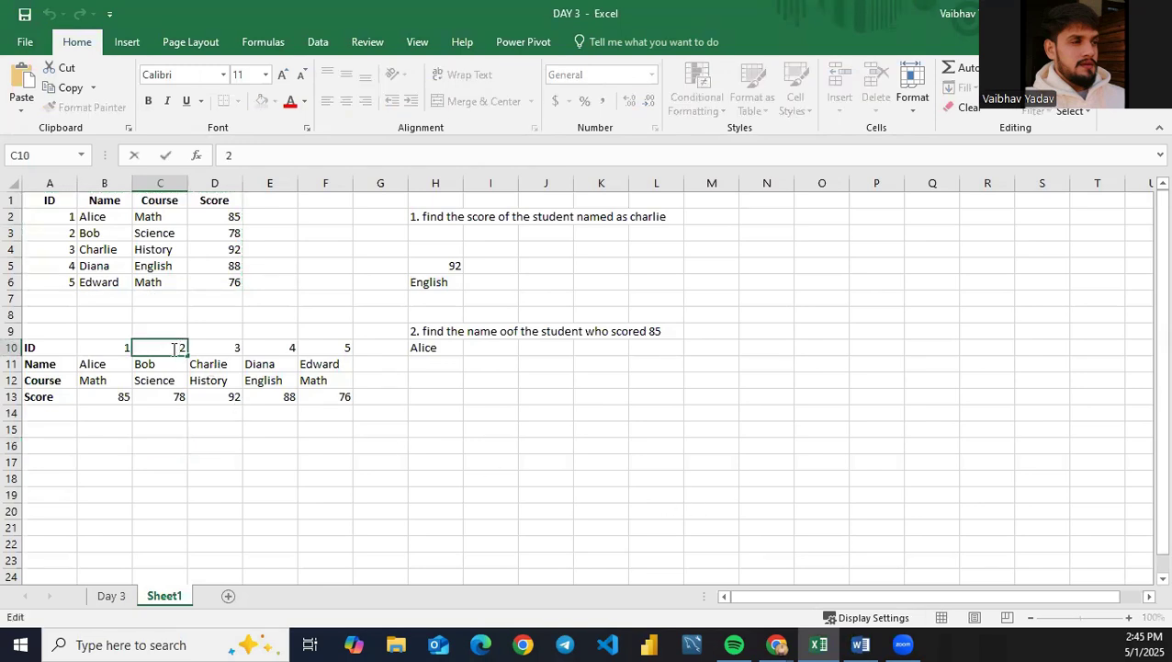
pyautogui.click(175, 397)
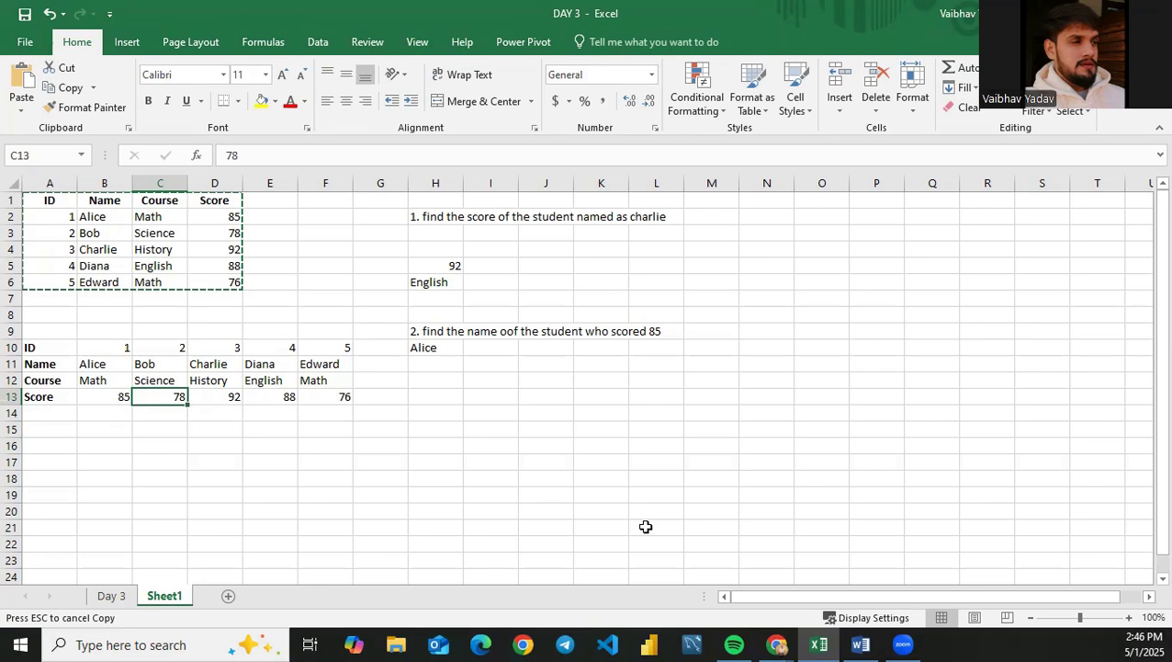
pyautogui.click(428, 445)
pyautogui.doubleClick(428, 445)
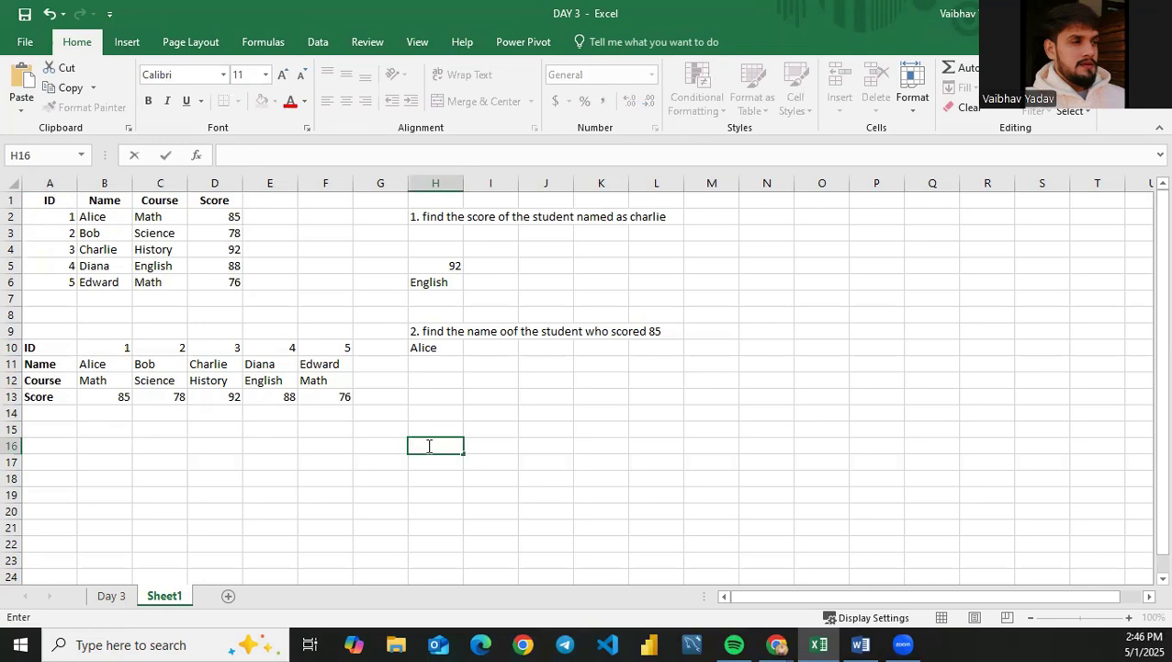
pyautogui.write('1. FiND THE SCORE O')
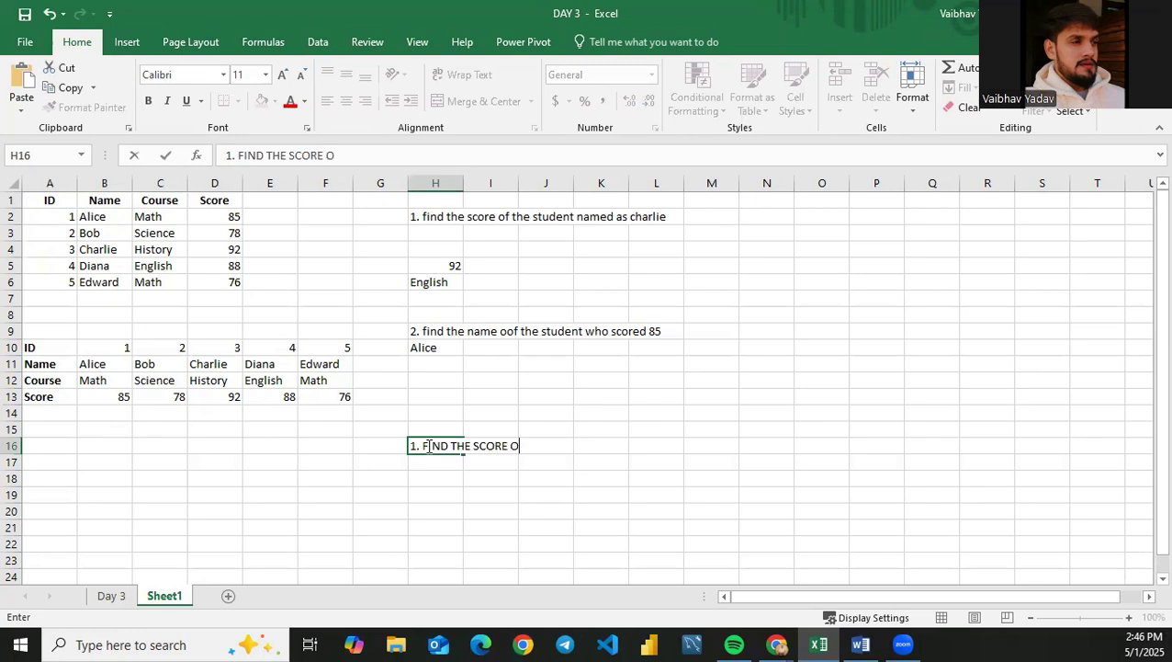
pyautogui.write('F THE STUDEN')
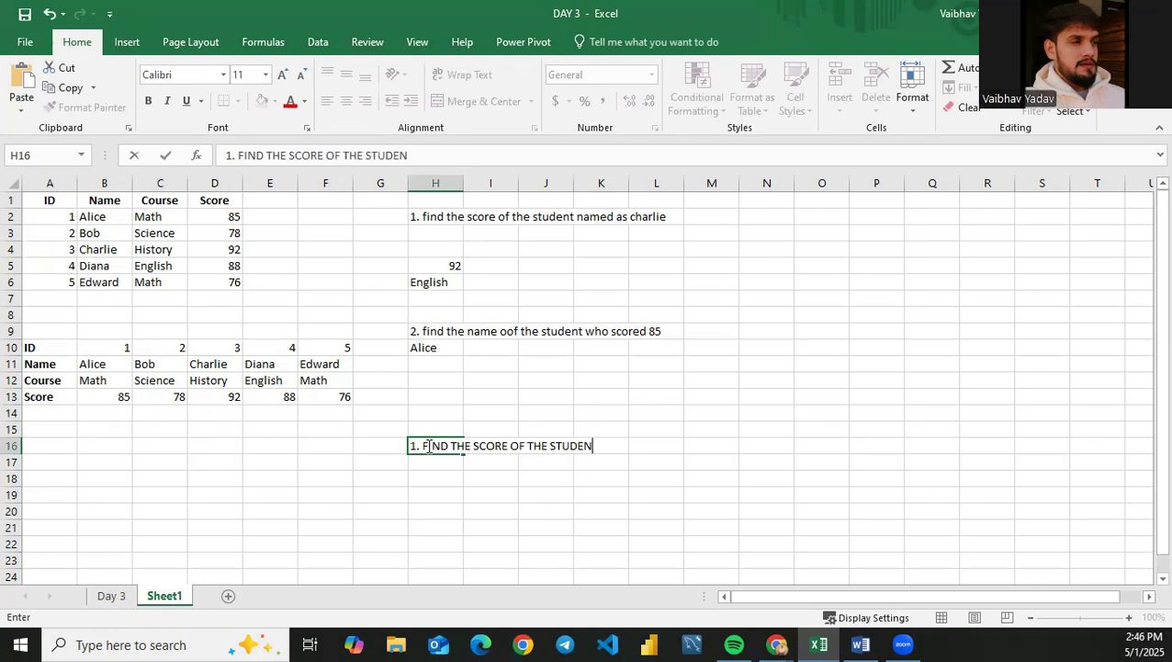
pyautogui.write('T WITH D 2')
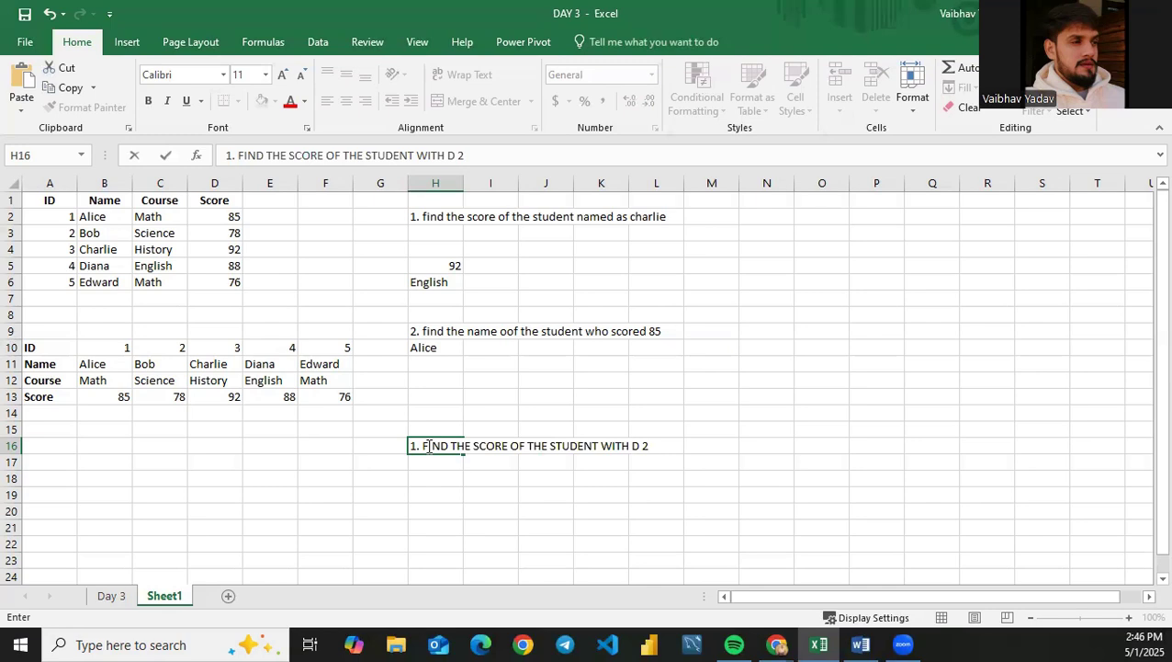
pyautogui.press('Left')
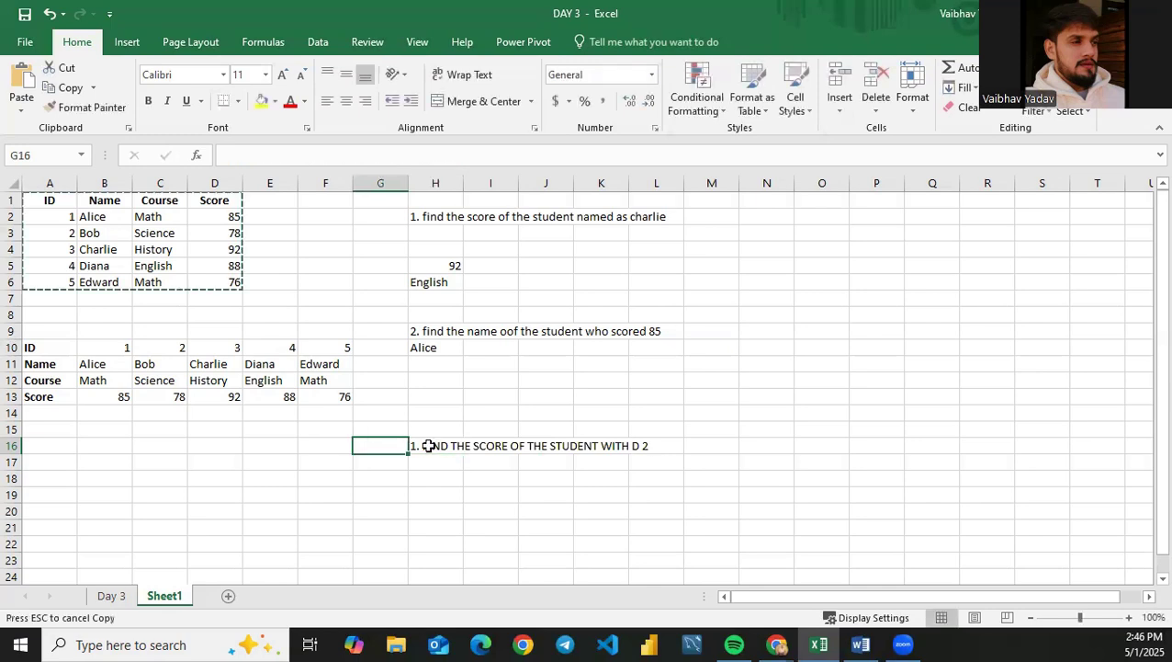
# Step: Start an HLOOKUP formula in H17 with C10 as the lookup value
pyautogui.click(434, 461)
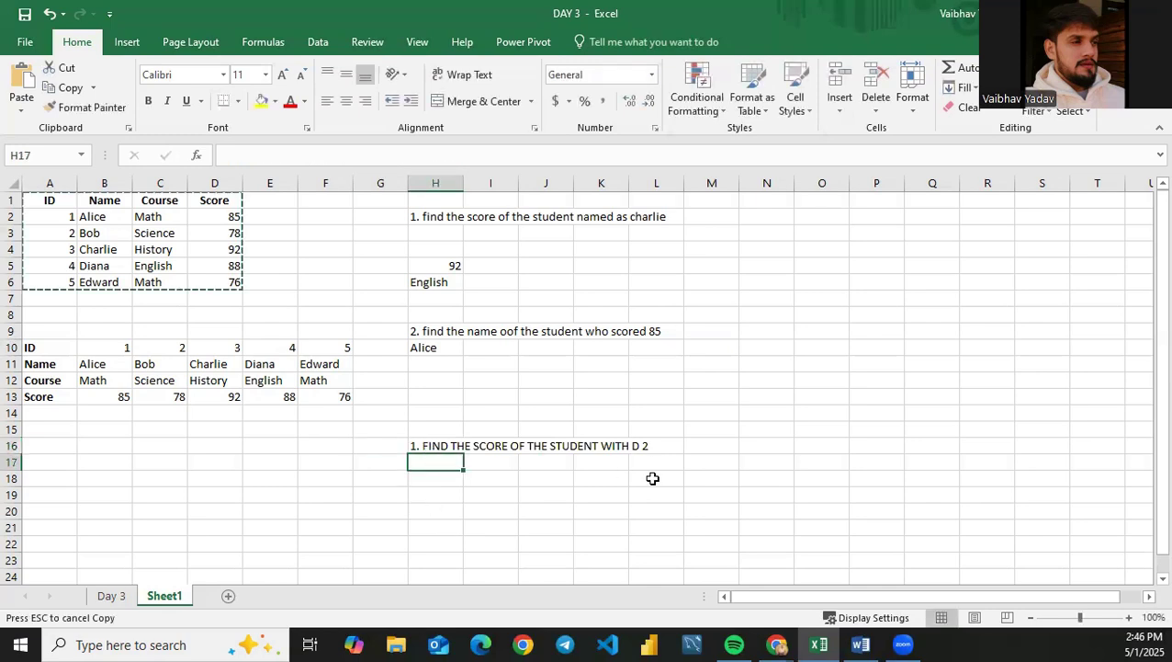
pyautogui.click(633, 449)
pyautogui.click(439, 467)
pyautogui.press('Escape')
pyautogui.write('=H')
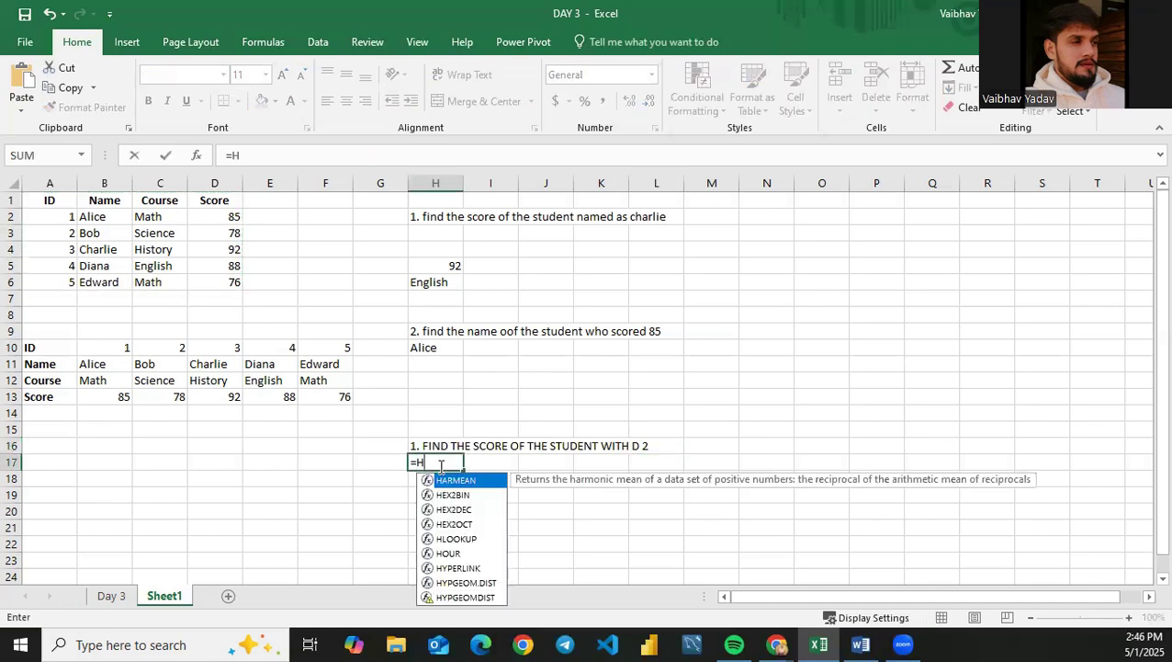
pyautogui.press('Down')
pyautogui.press('Down')
pyautogui.press('Down')
pyautogui.press('Down')
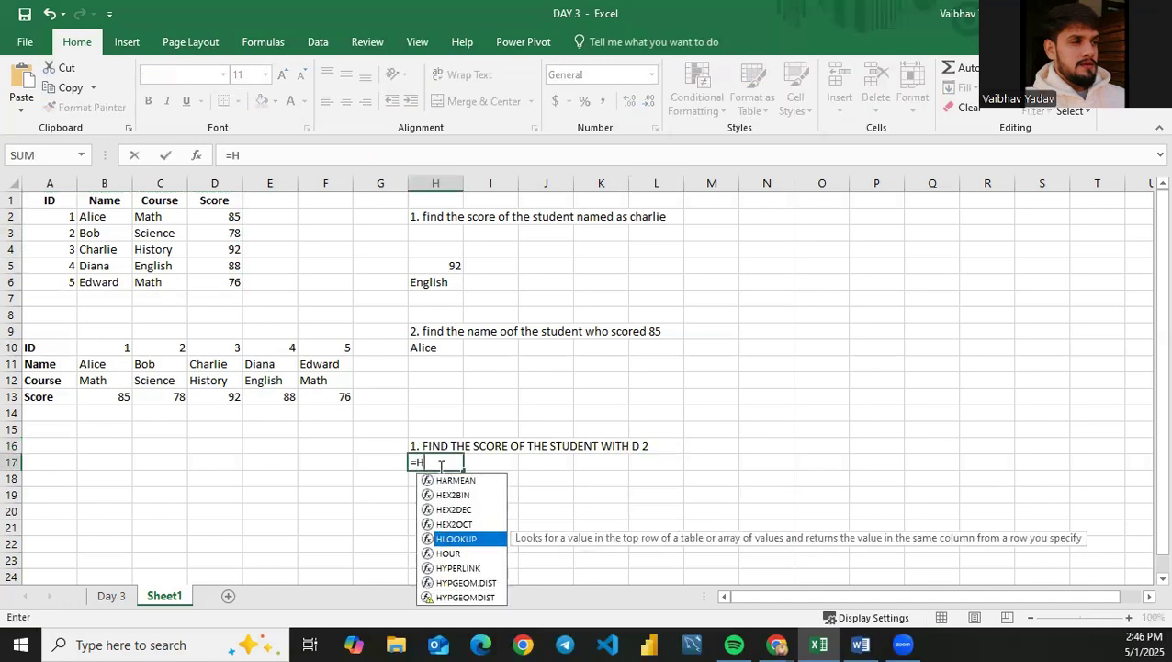
pyautogui.press('Tab')
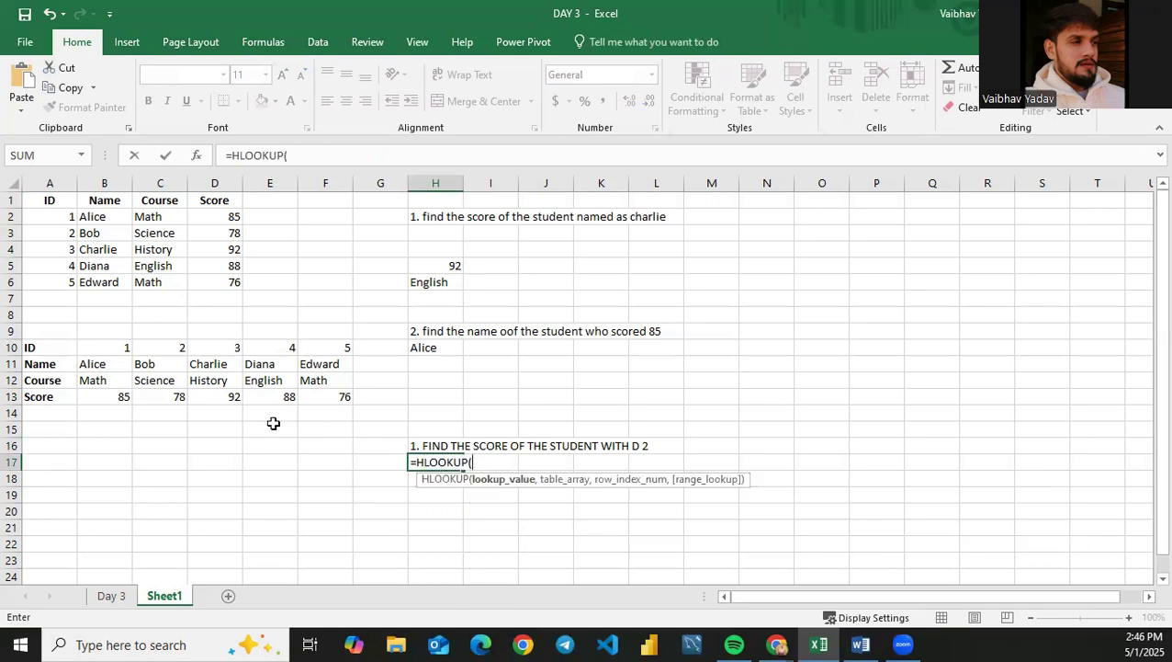
pyautogui.click(168, 349)
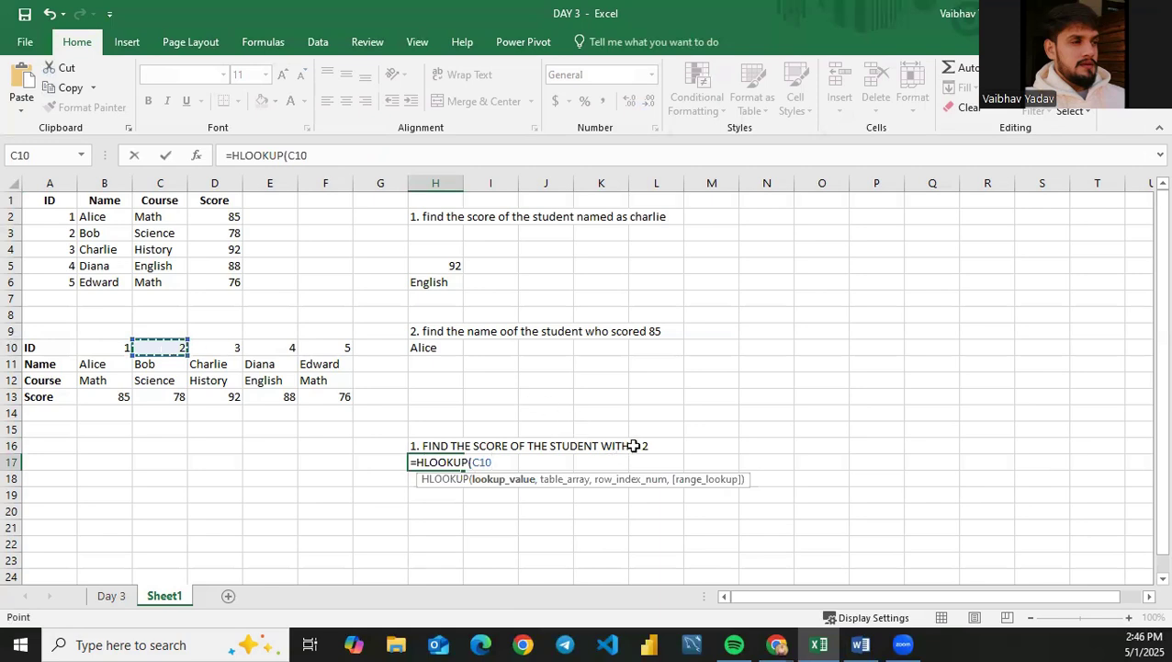
pyautogui.write(',')
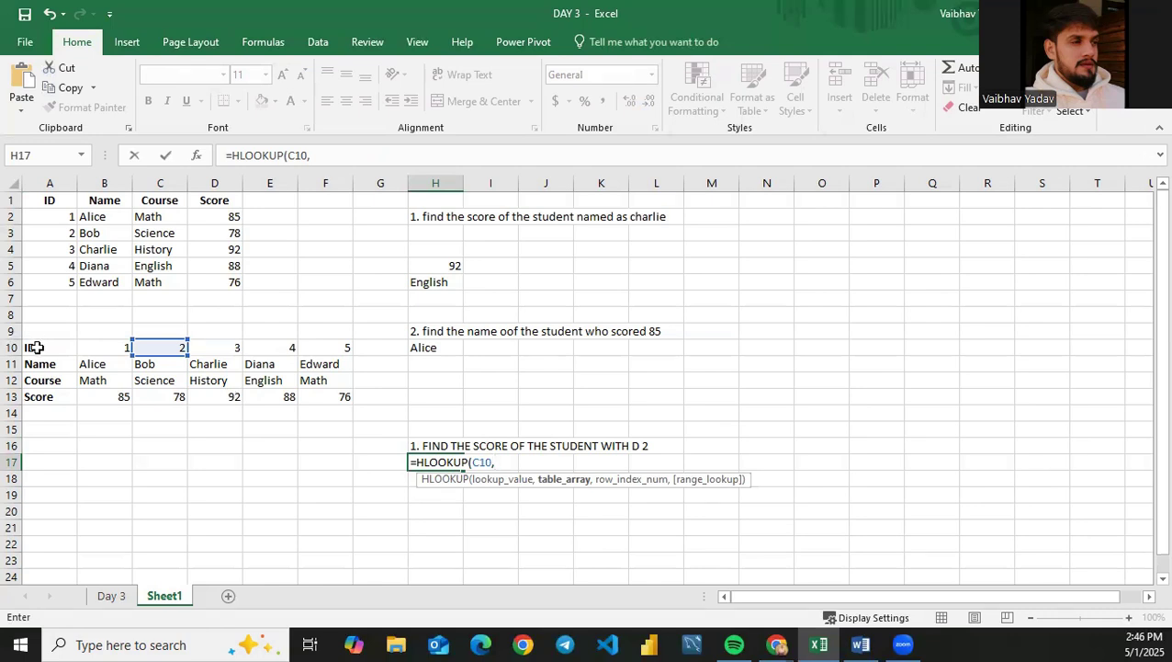
# Step: Complete the HLOOKUP in H17 with table array A10:F13, row index 4 and FALSE for exact match, and review its arguments
pyautogui.moveTo(22, 347); pyautogui.dragTo(328, 394)
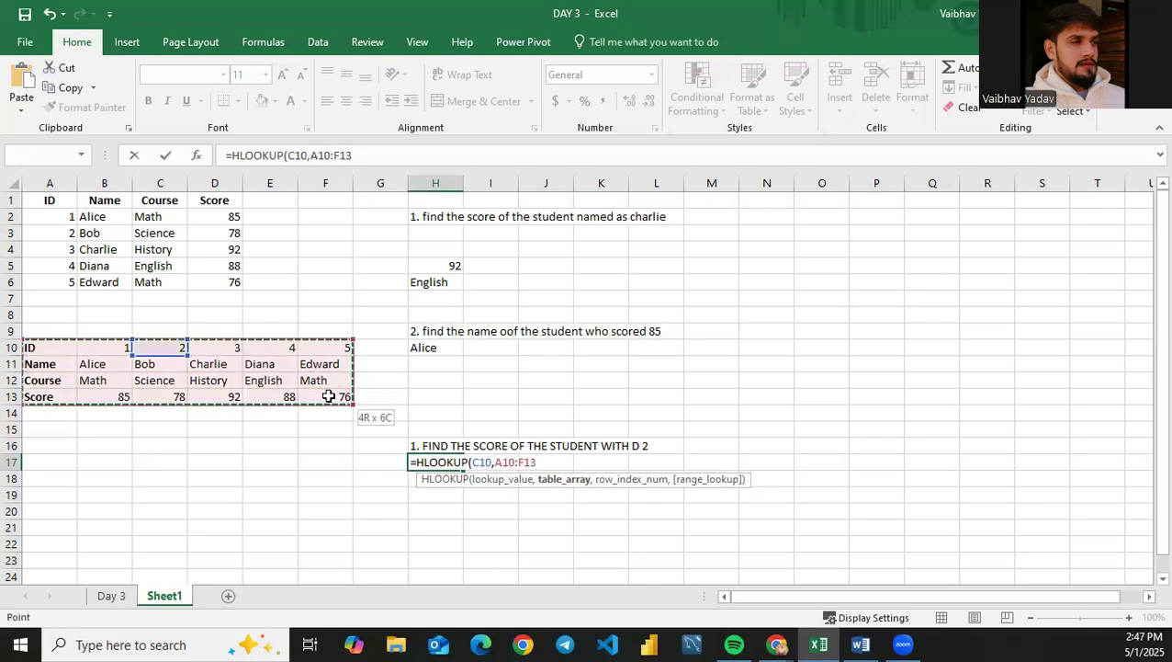
pyautogui.write(',')
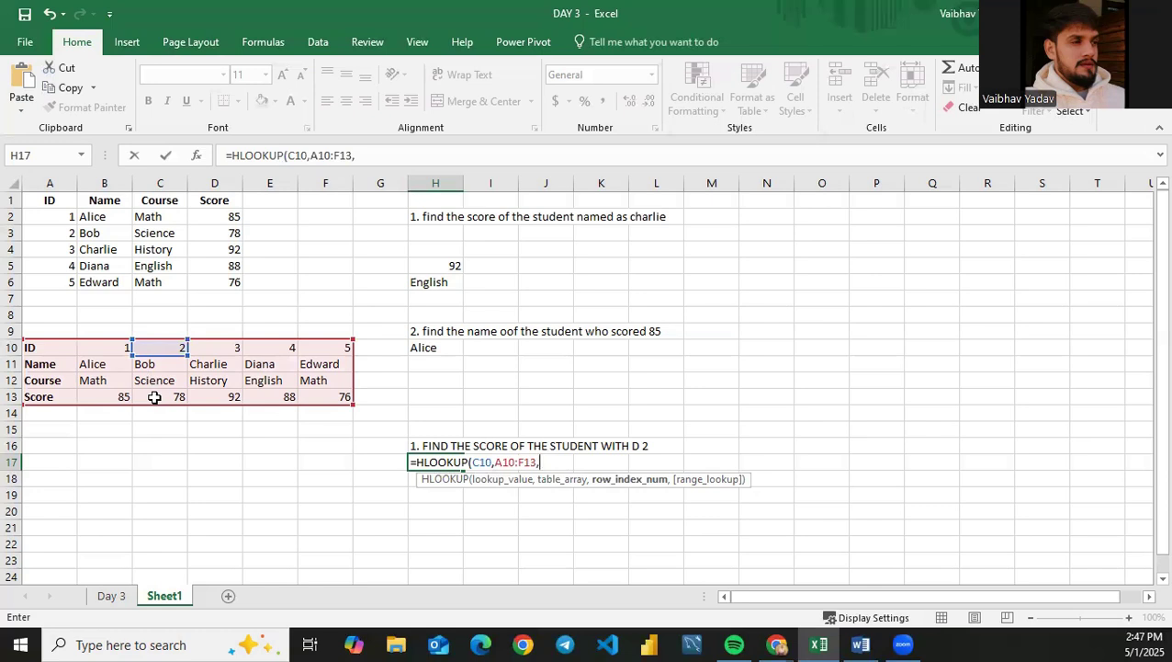
pyautogui.write('4,')
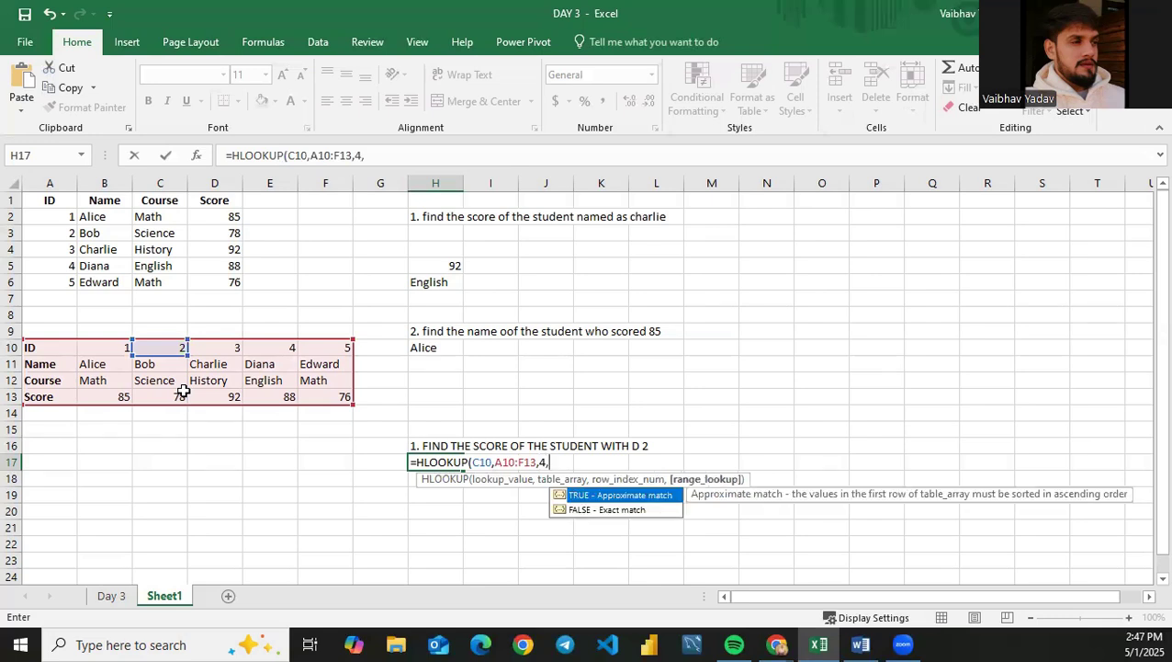
pyautogui.press('Down')
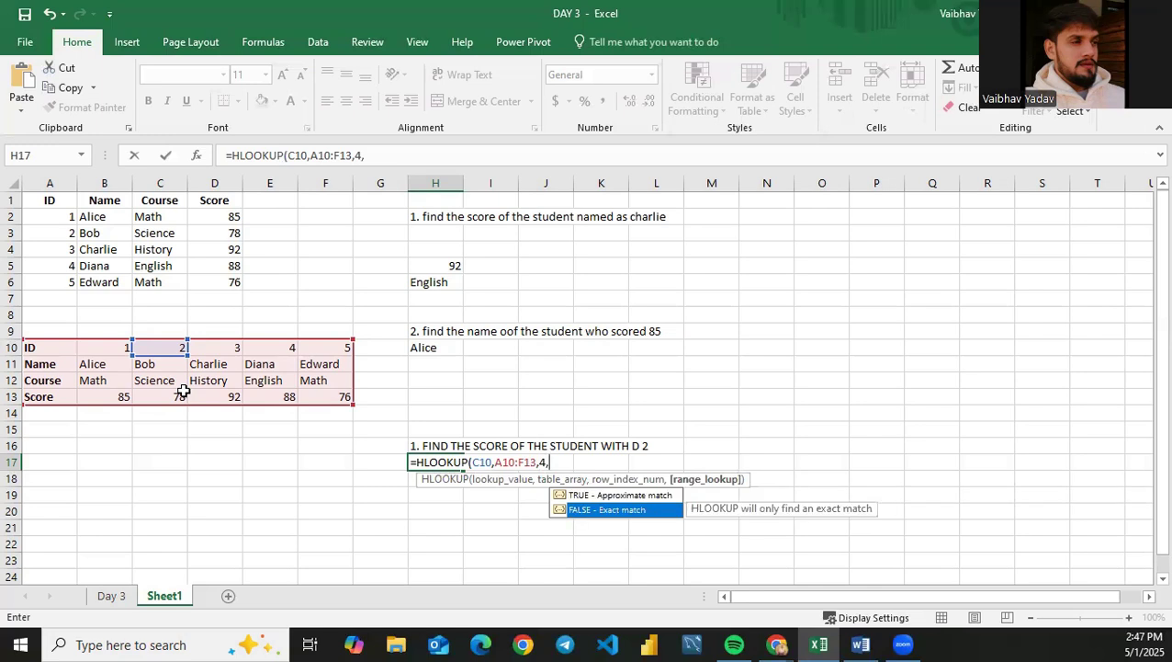
pyautogui.press('Tab')
pyautogui.write(')')
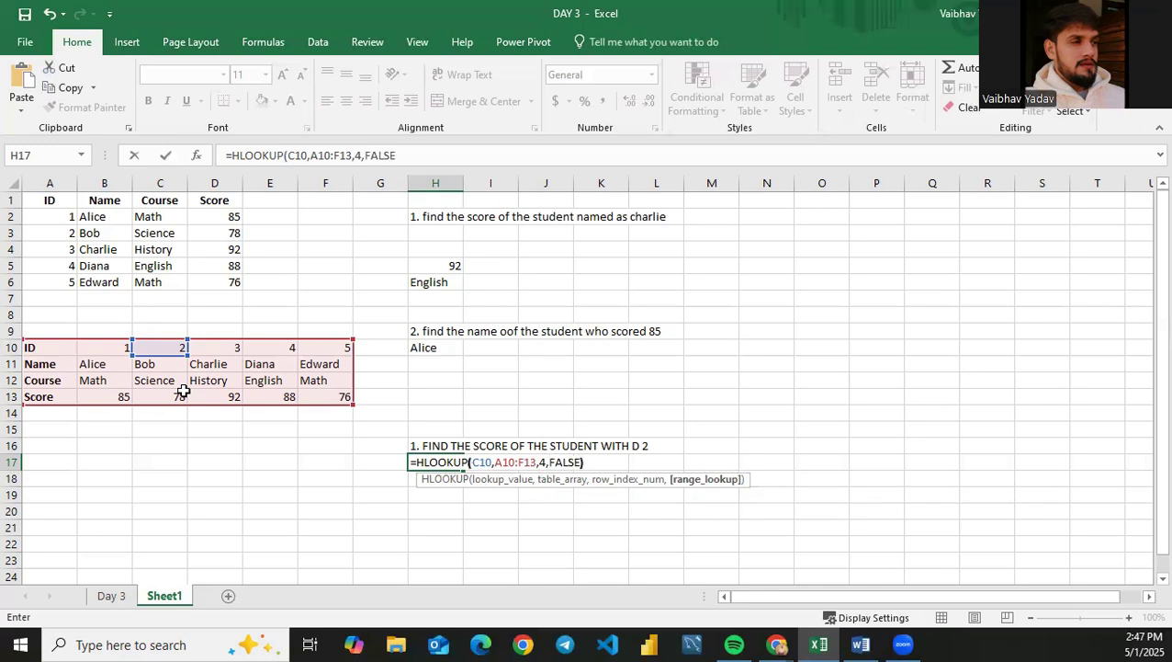
pyautogui.press('Return')
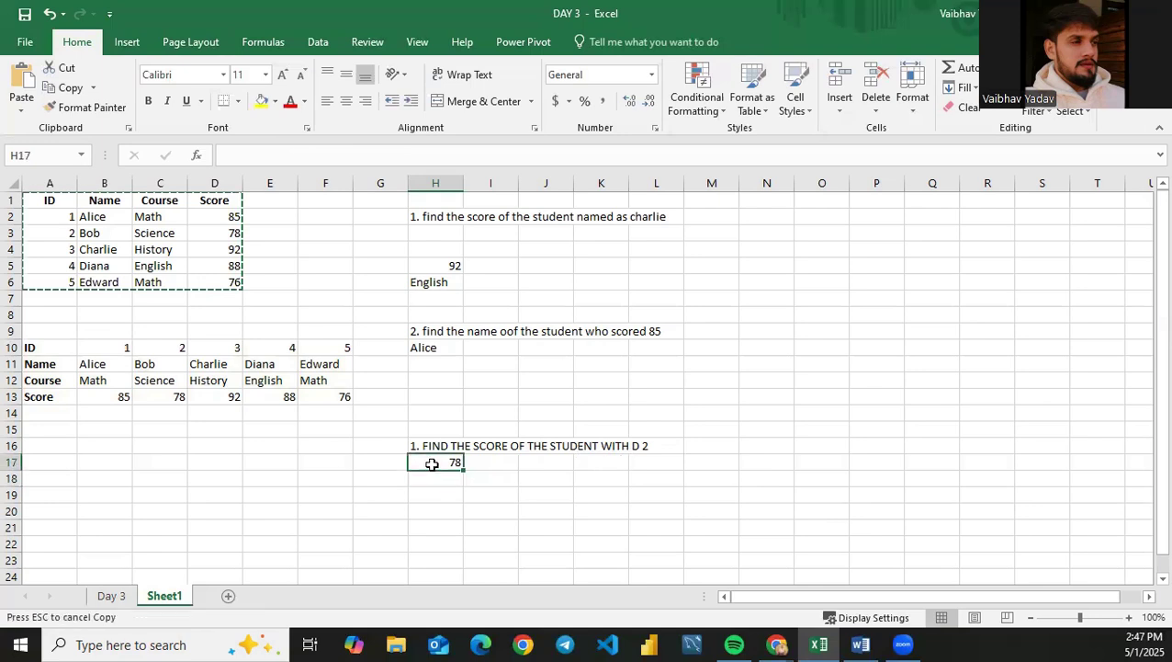
pyautogui.doubleClick(430, 462)
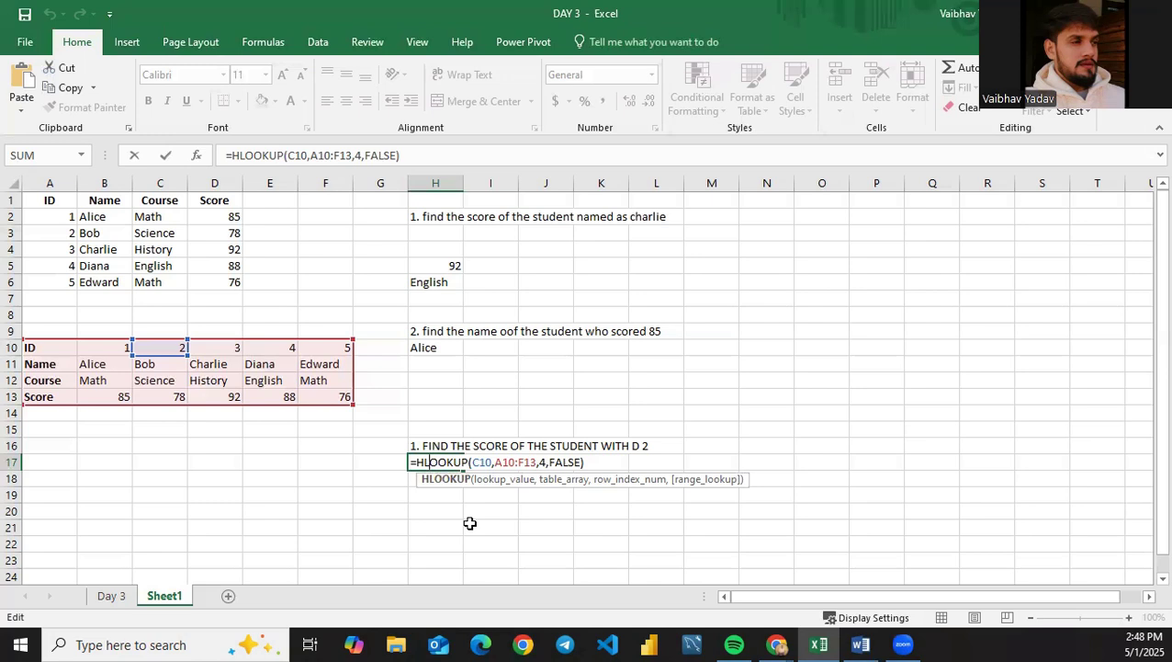
pyautogui.click(426, 511)
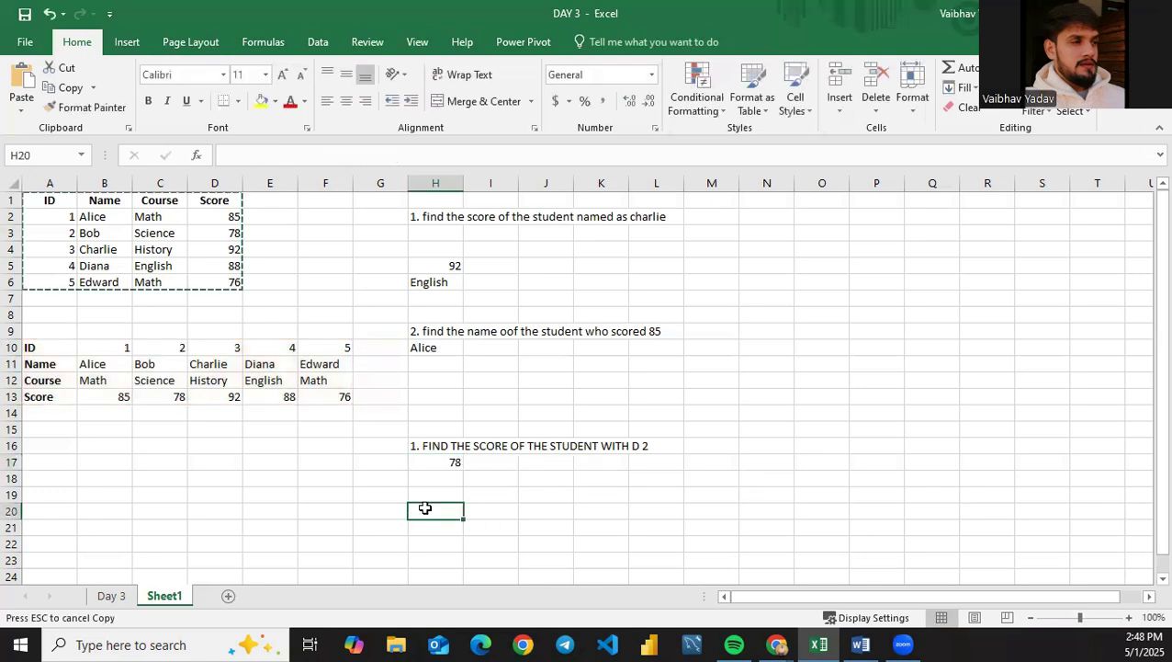
pyautogui.press('Escape')
pyautogui.write('=')
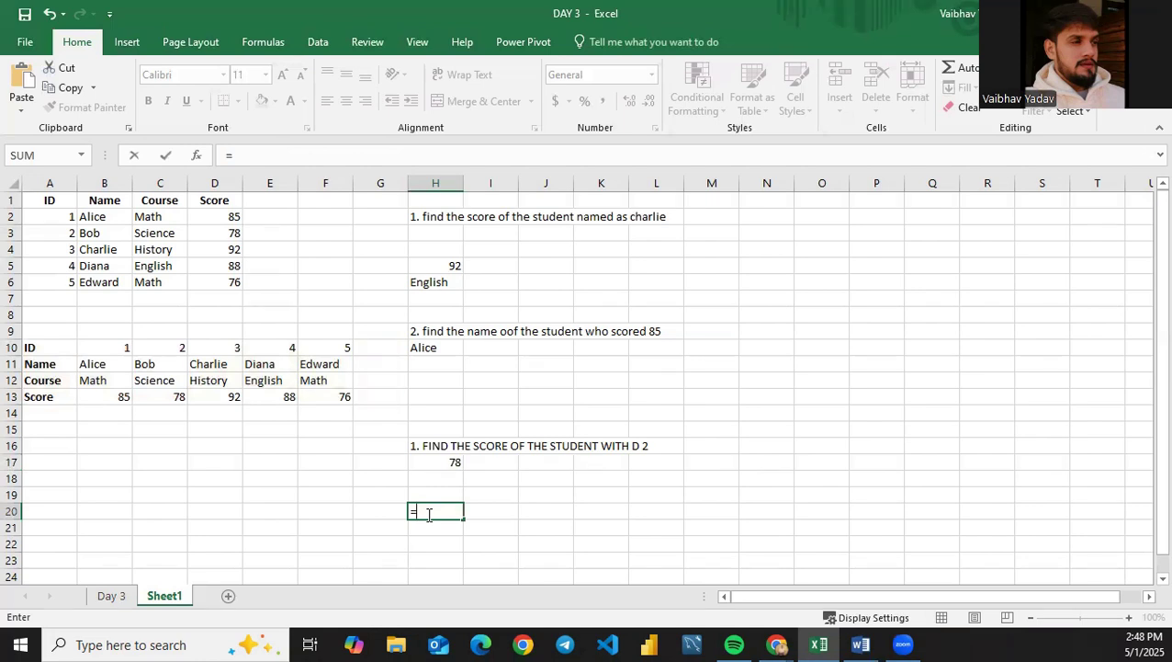
pyautogui.click(430, 478)
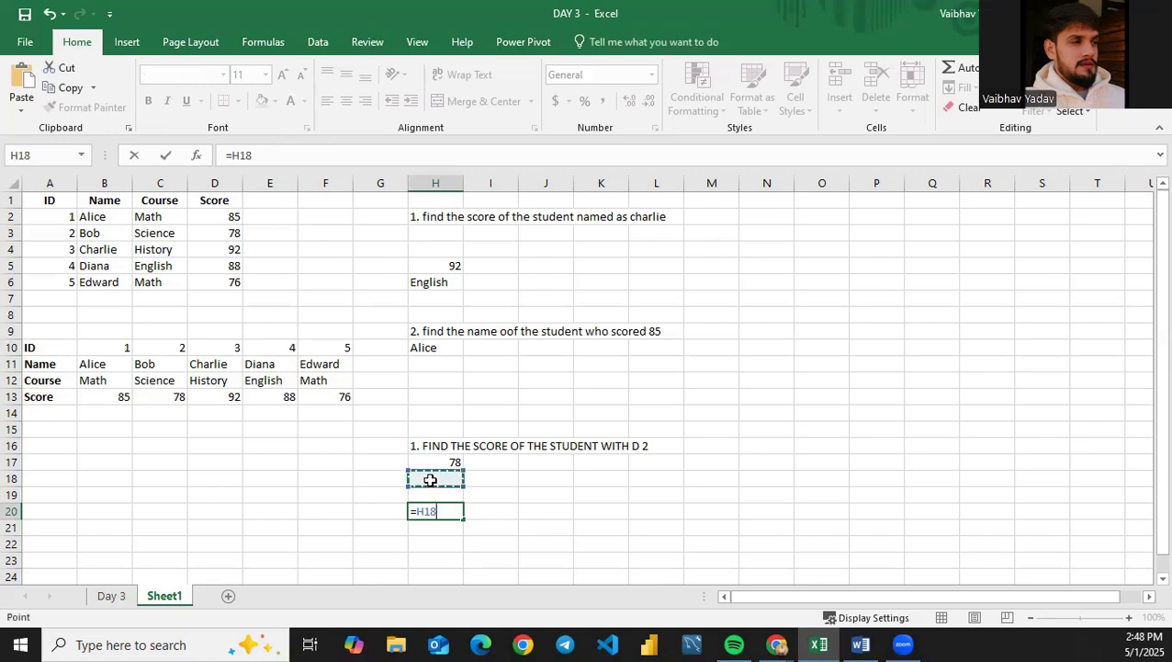
pyautogui.press('BackSpace')
pyautogui.press('BackSpace')
pyautogui.press('BackSpace')
pyautogui.press('BackSpace')
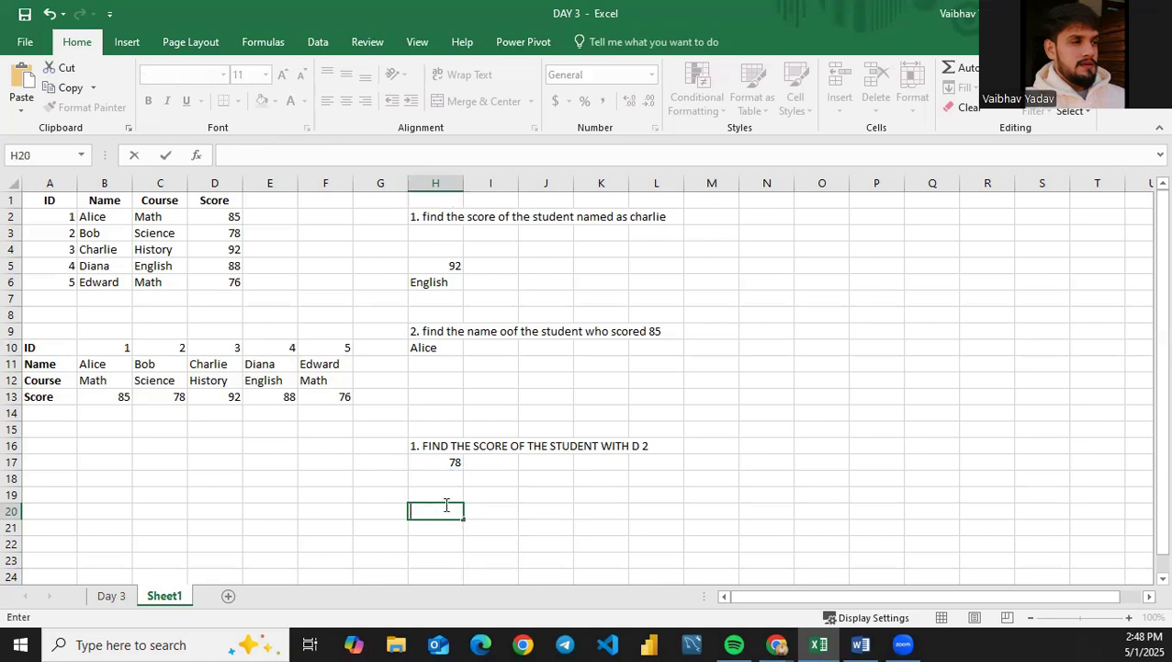
# Step: Enter the question "NAME OF THE STUDENT WITH ID 5" in cell H20
pyautogui.write('NAME OF THE STUDENT WITH ID 5')
pyautogui.press('Return')
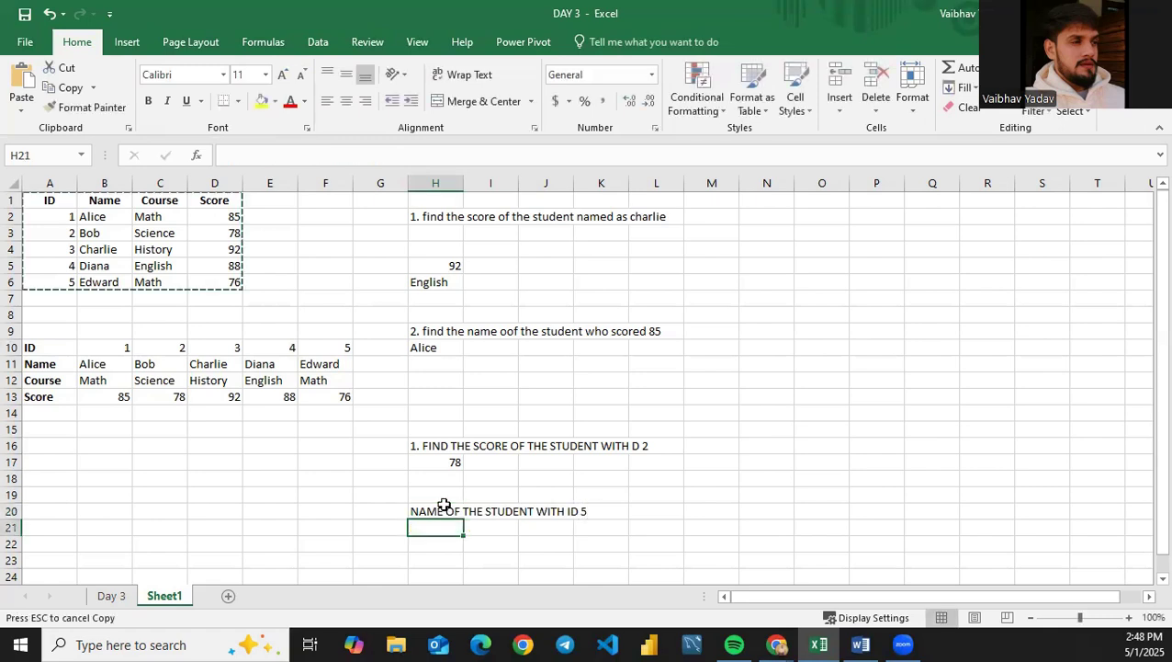
# Step: Start an HLOOKUP formula in H21 with F10 as the lookup value and A10:F13 as the table array
pyautogui.write('=')
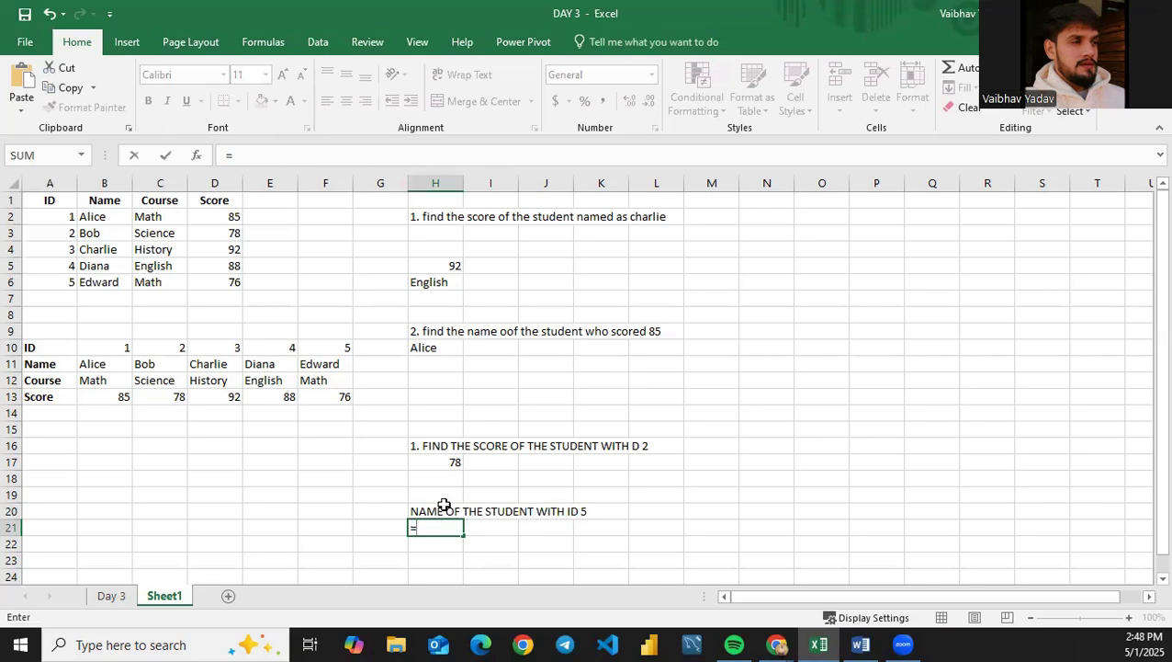
pyautogui.write('hl')
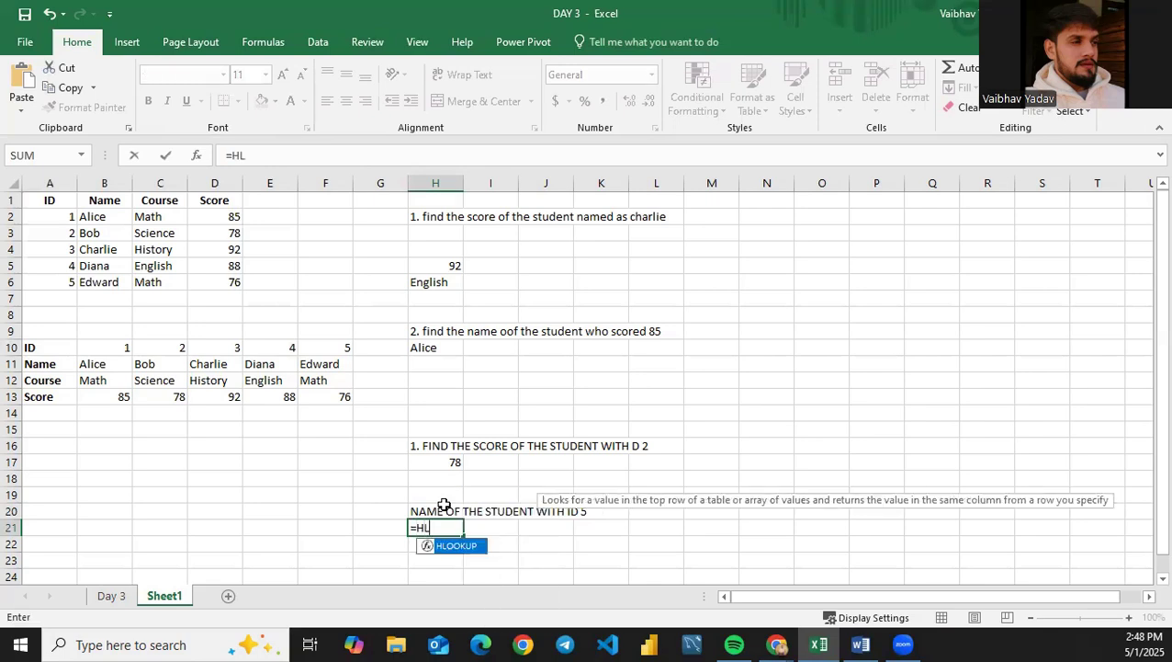
pyautogui.press('Tab')
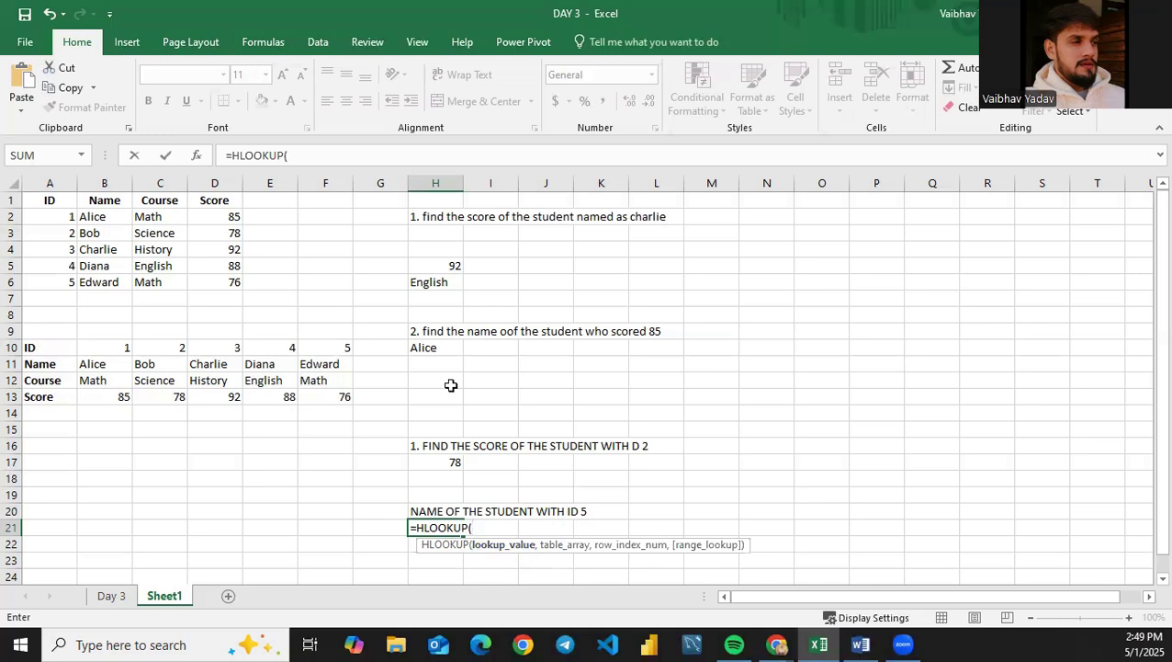
pyautogui.click(326, 348)
pyautogui.write(',')
pyautogui.moveTo(89, 349); pyautogui.dragTo(348, 398)
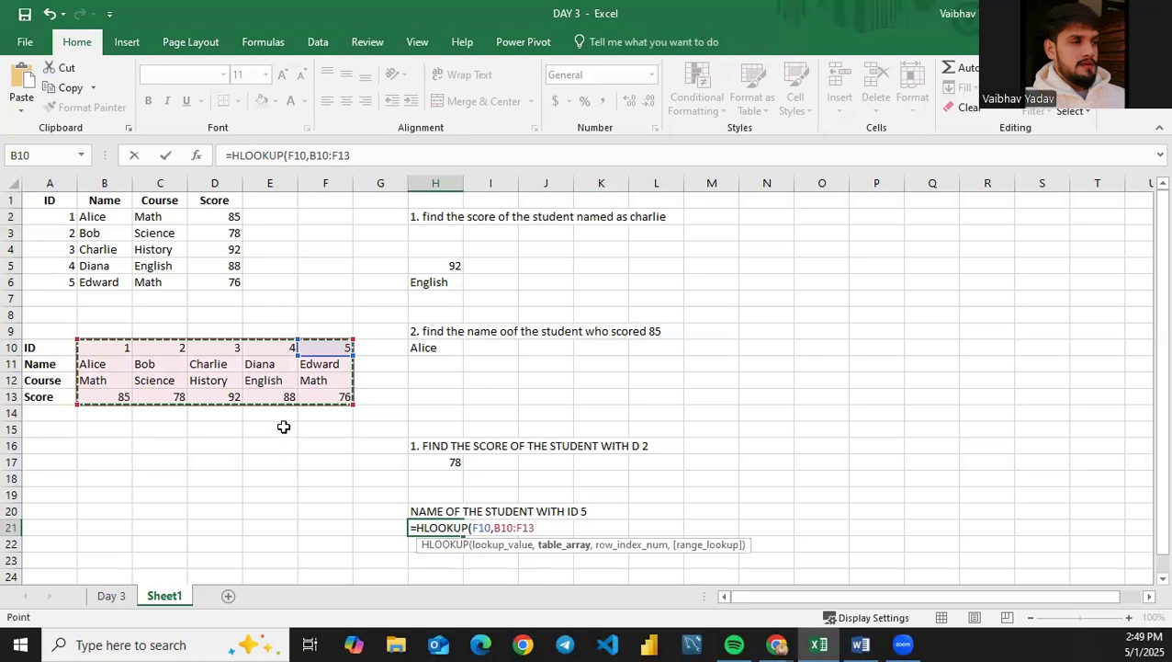
pyautogui.click(284, 427)
pyautogui.moveTo(43, 344); pyautogui.dragTo(365, 405)
pyautogui.write(',')
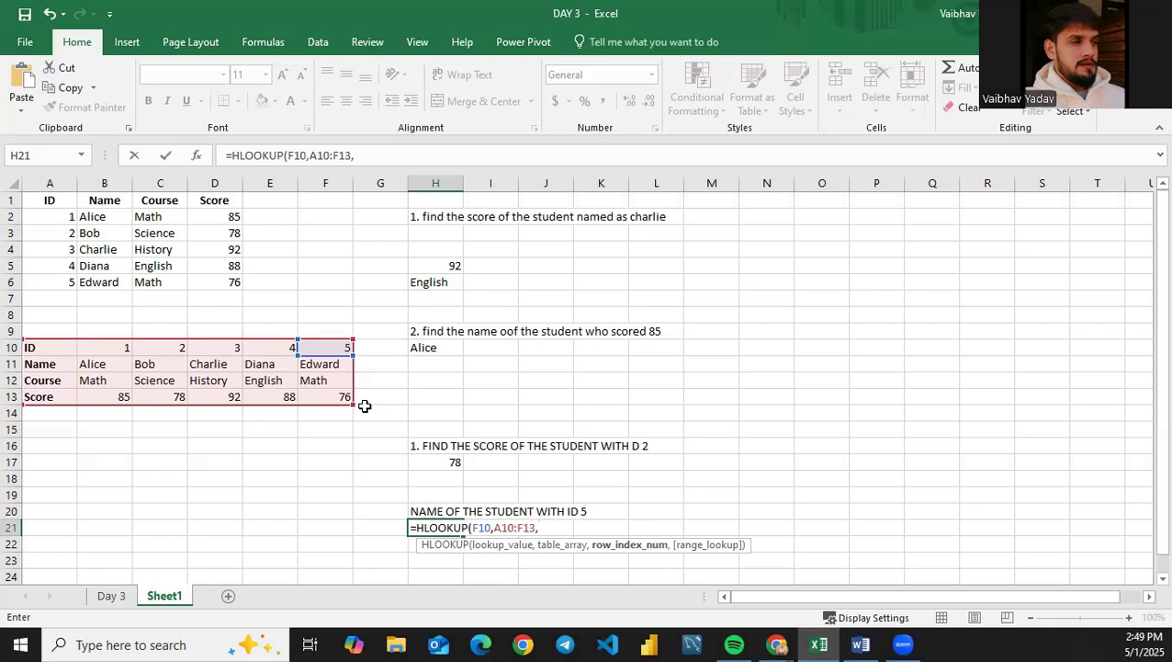
# Step: Complete the HLOOKUP in H21 with row index 2 and FALSE for exact match
pyautogui.write('2,')
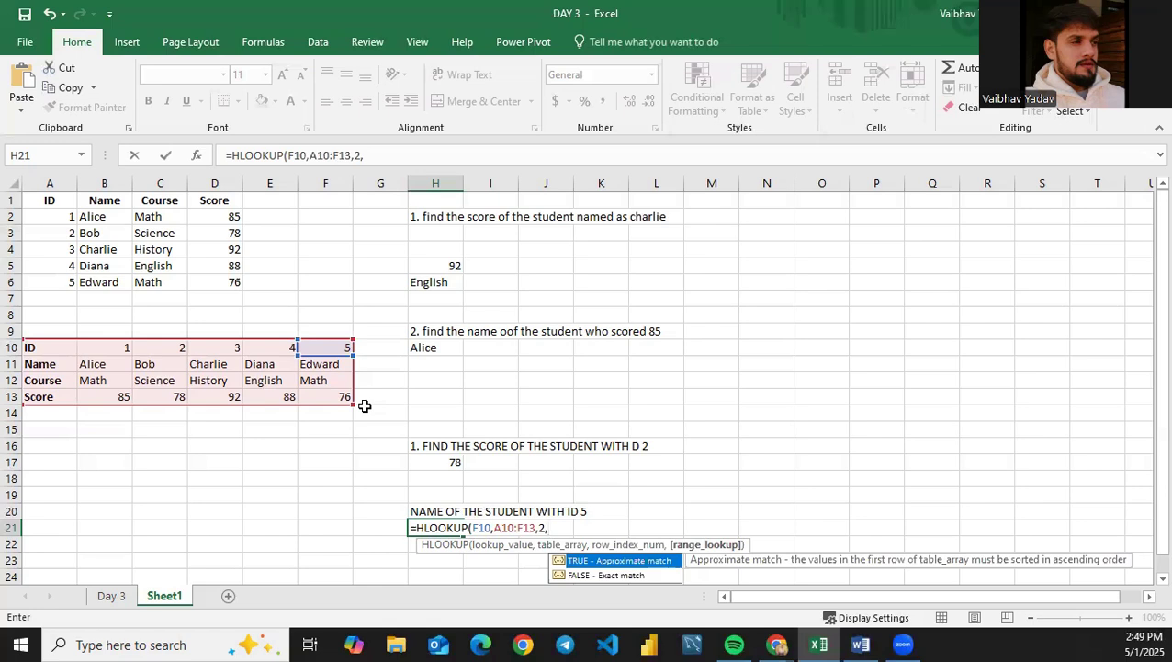
pyautogui.press('Down')
pyautogui.press('Tab')
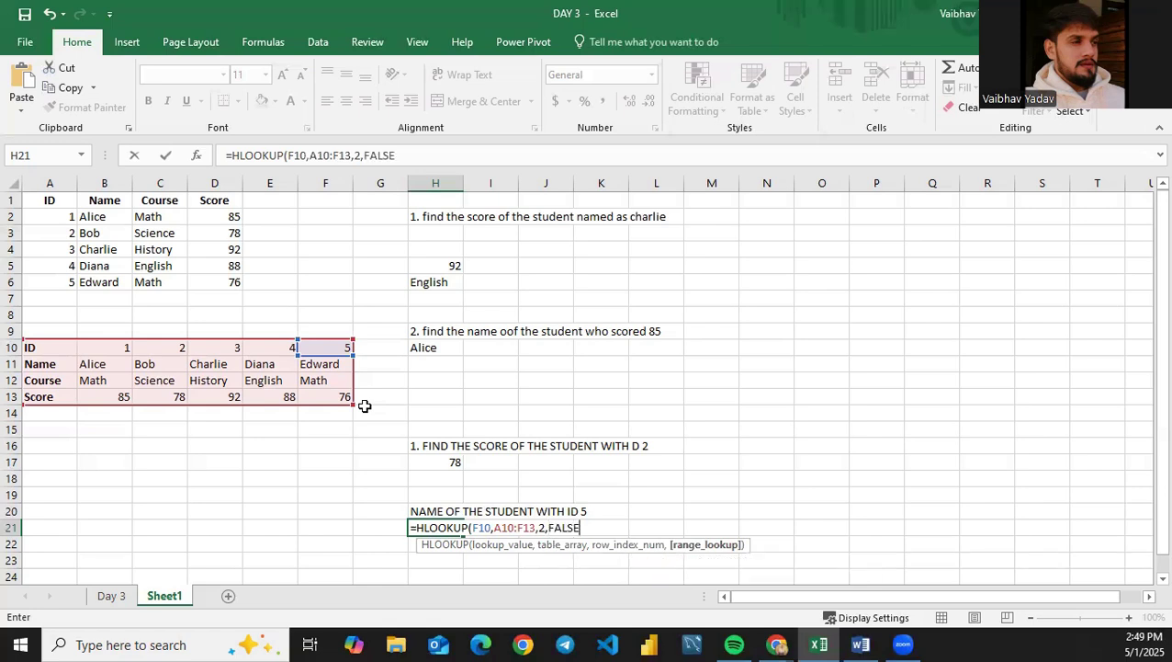
pyautogui.write(')')
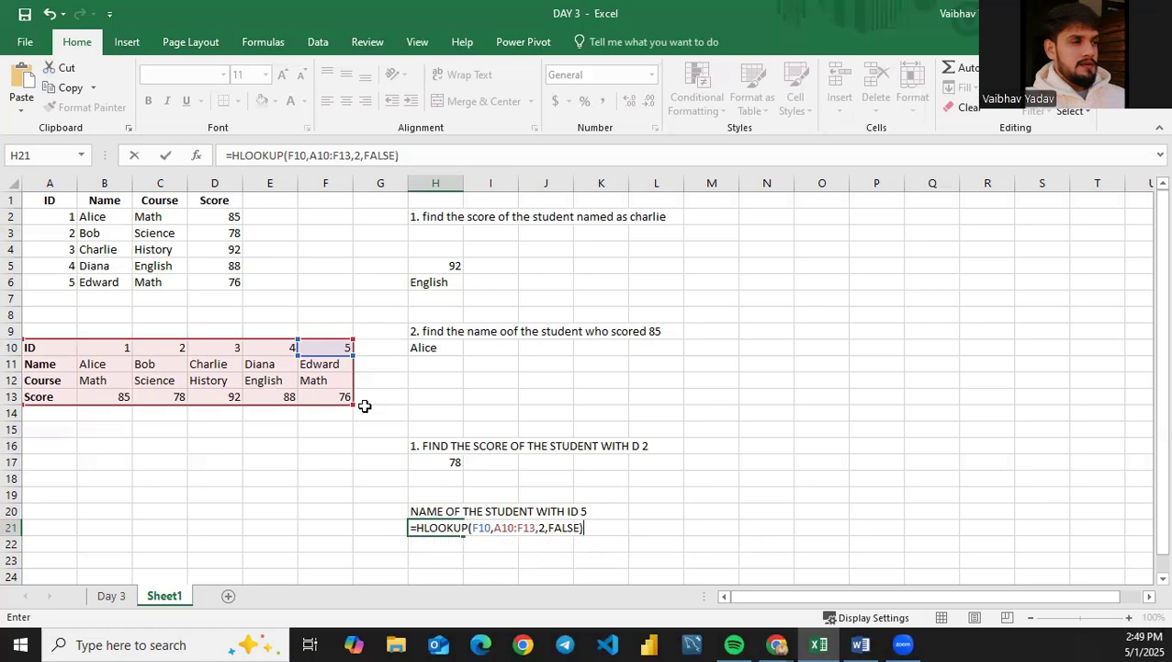
pyautogui.press('Return')
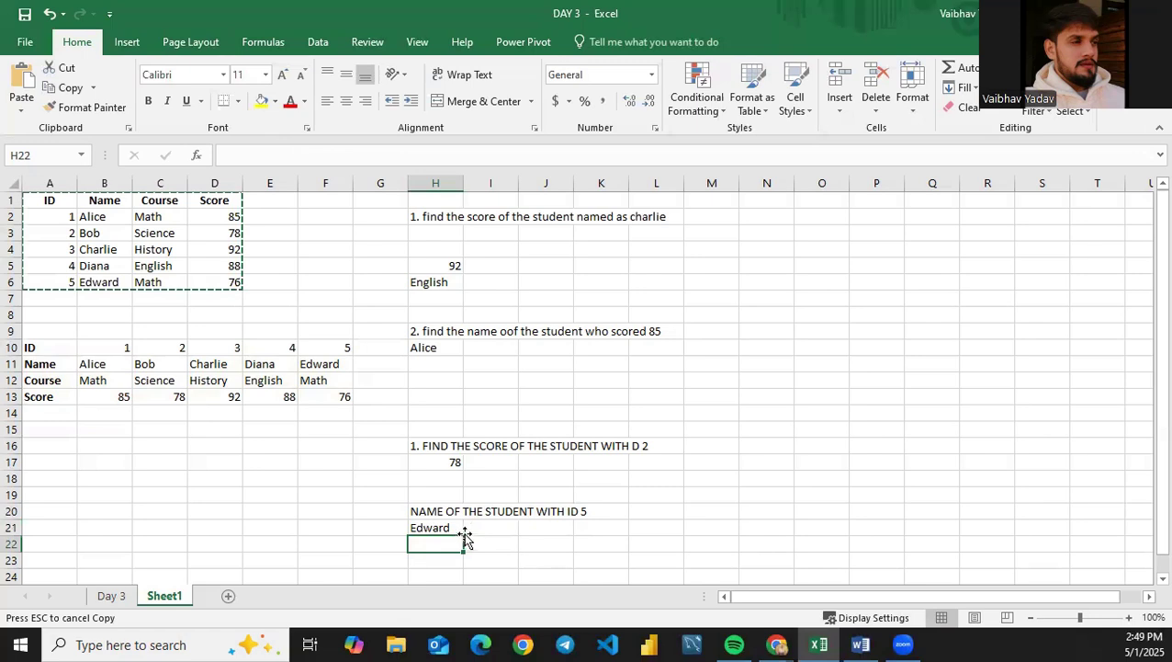
pyautogui.doubleClick(424, 496)
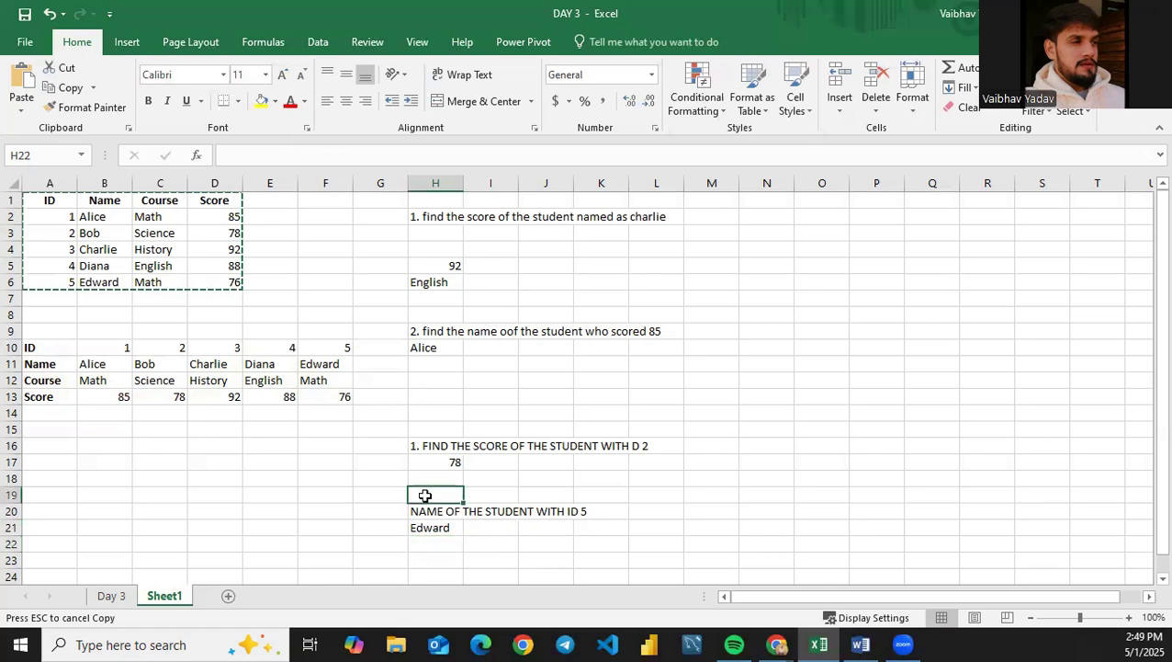
# Step: Change the last argument of the HLOOKUP in H21 to TRUE for approximate match
pyautogui.click(442, 558)
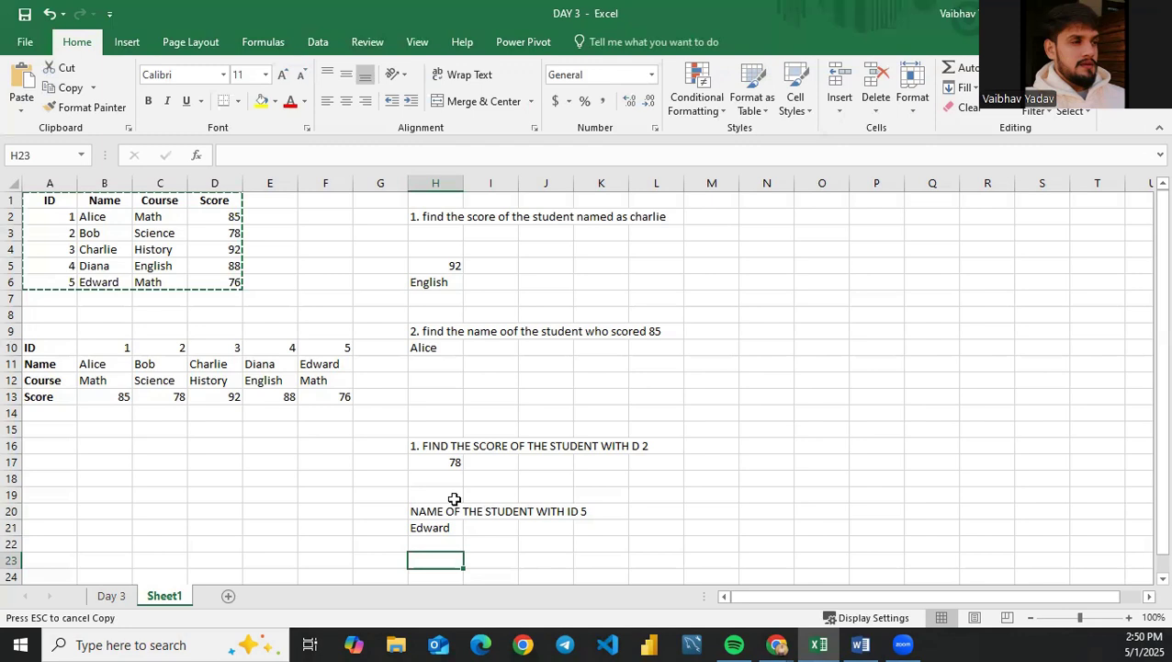
pyautogui.doubleClick(446, 528)
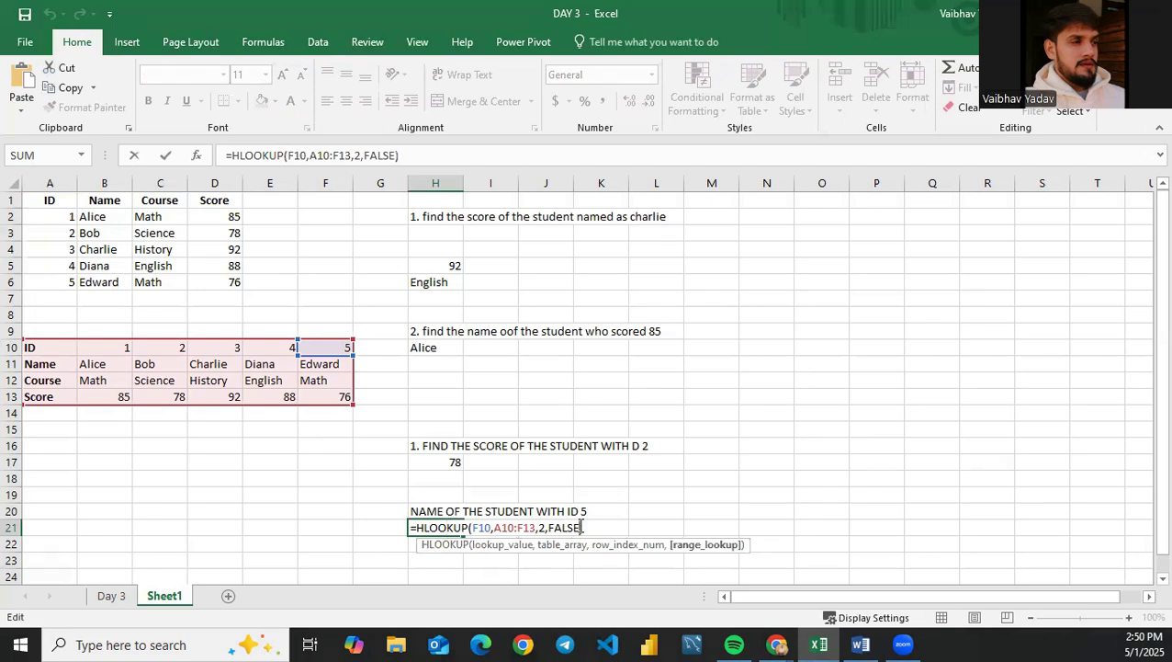
pyautogui.press('BackSpace')
pyautogui.press('BackSpace')
pyautogui.press('BackSpace')
pyautogui.press('BackSpace')
pyautogui.press('BackSpace')
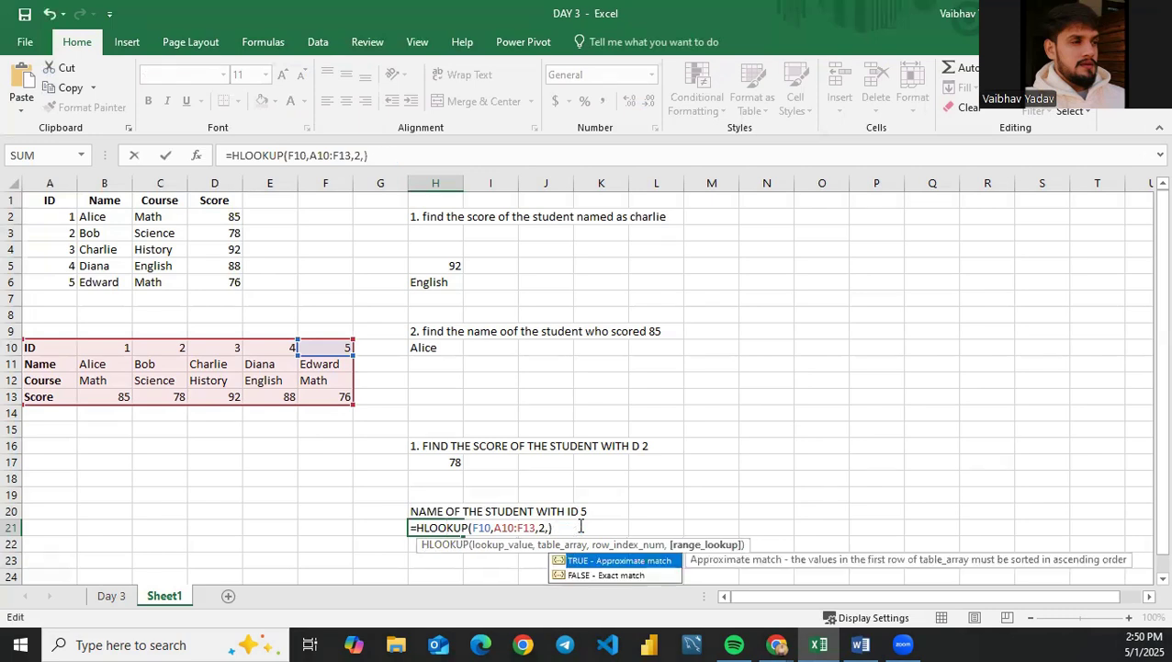
pyautogui.press('Tab')
pyautogui.write(')')
pyautogui.press('Return')
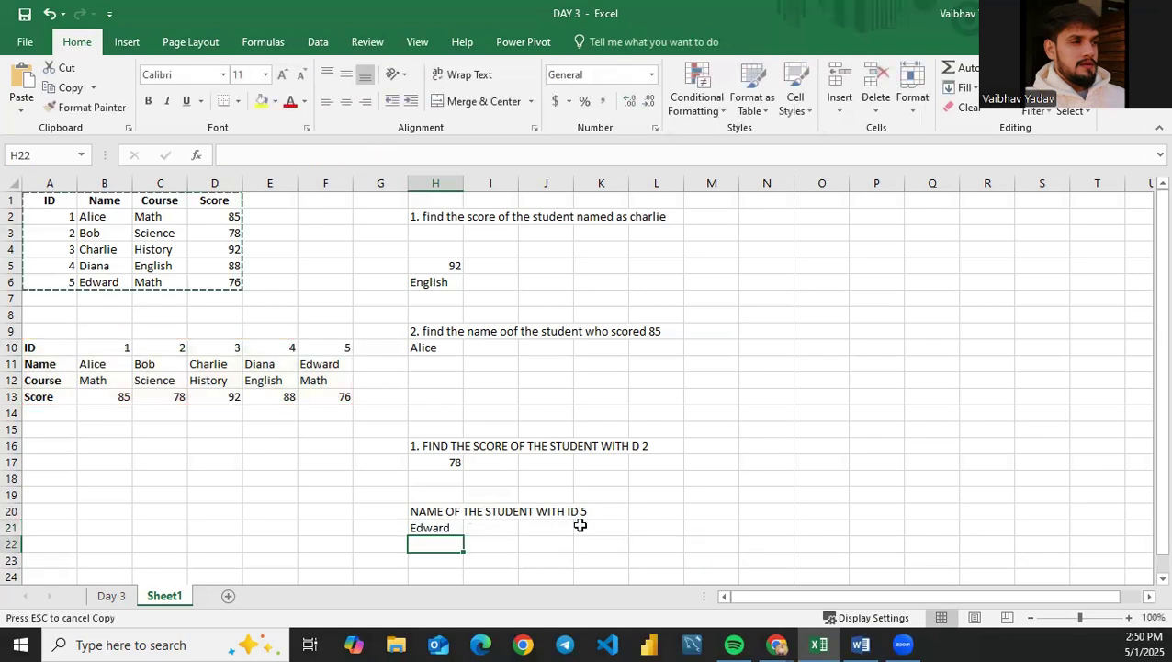
# Step: Review the HLOOKUP formula in H21 against the ID 5 column and the names in the transposed table
pyautogui.click(428, 526)
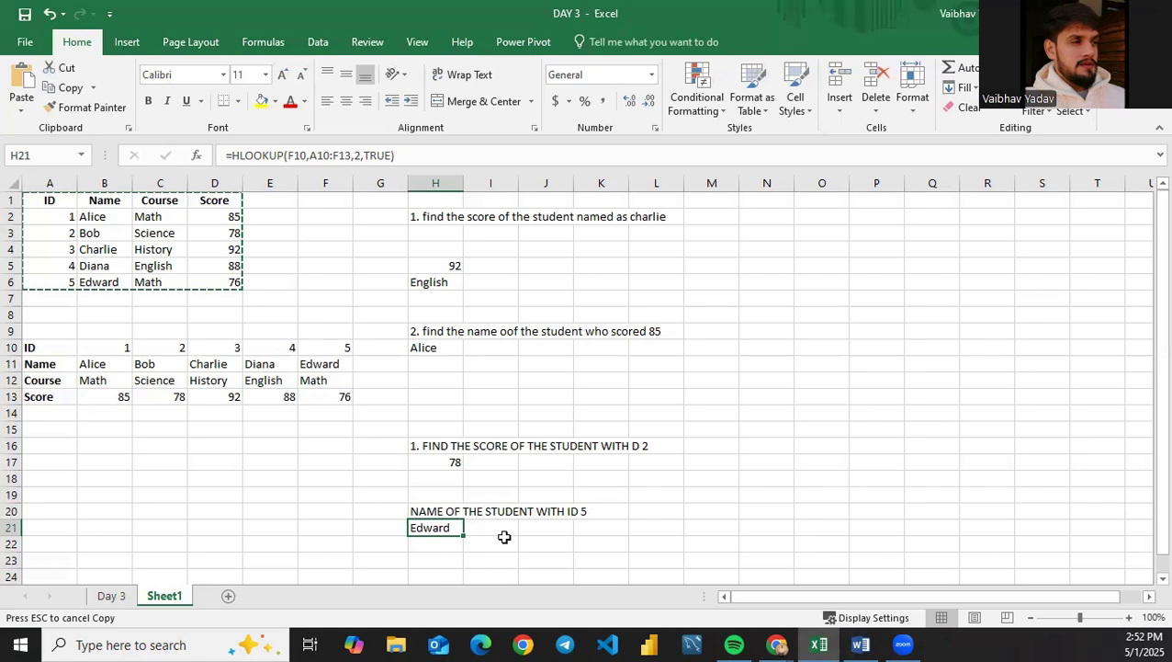
pyautogui.doubleClick(444, 527)
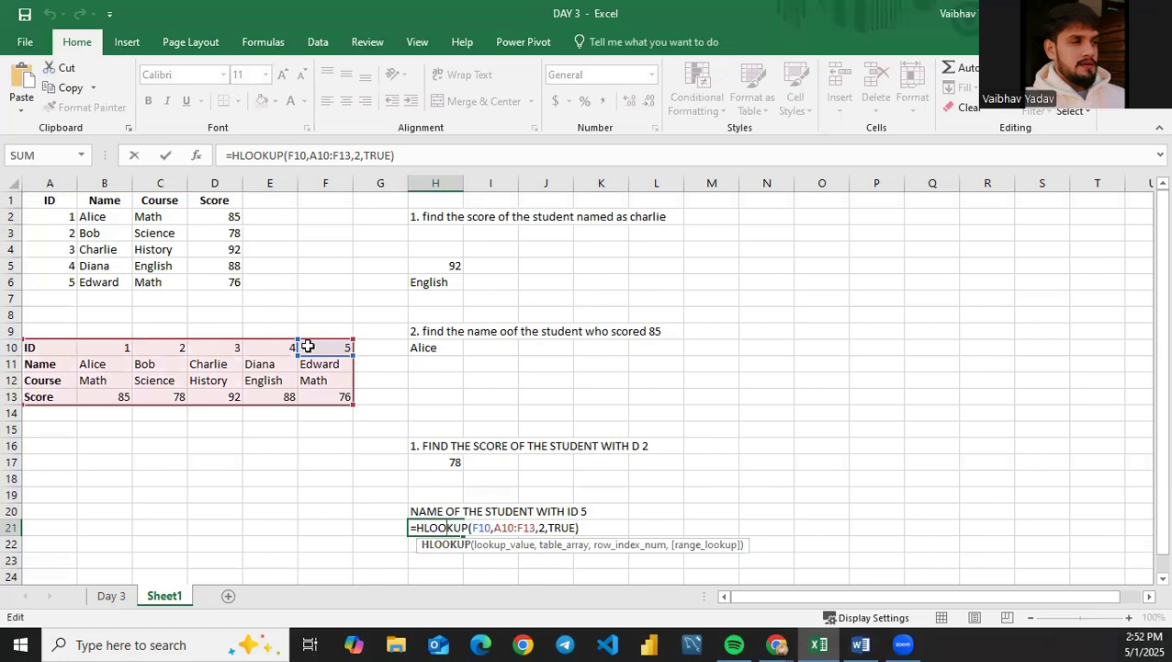
pyautogui.moveTo(316, 346); pyautogui.dragTo(328, 397)
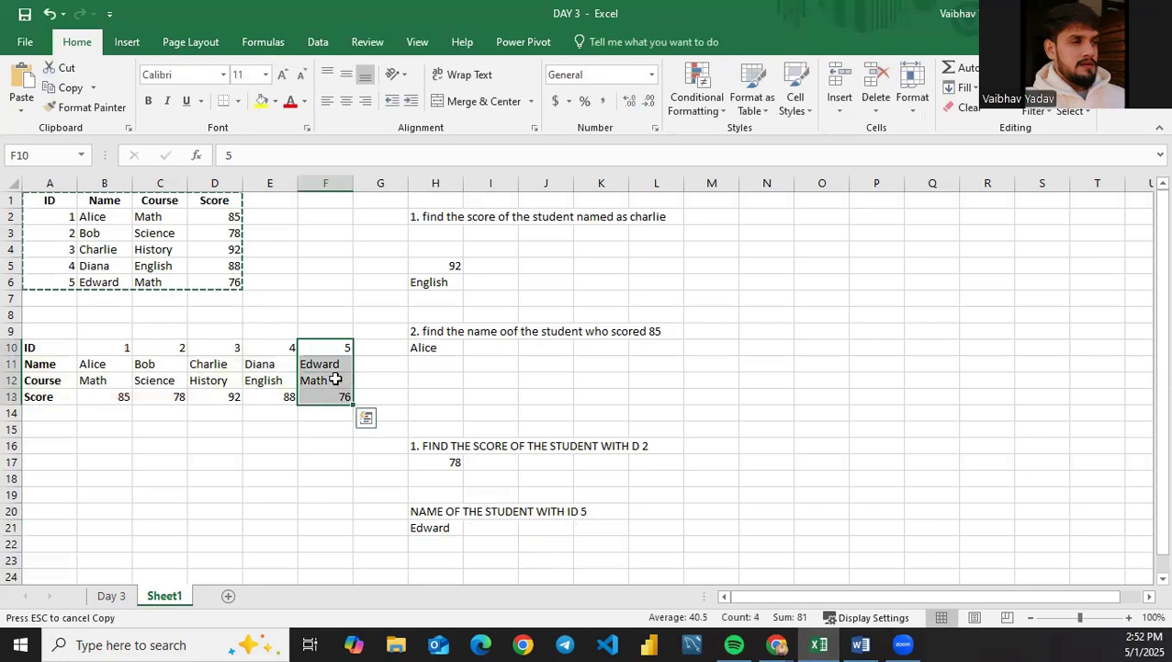
pyautogui.click(161, 363)
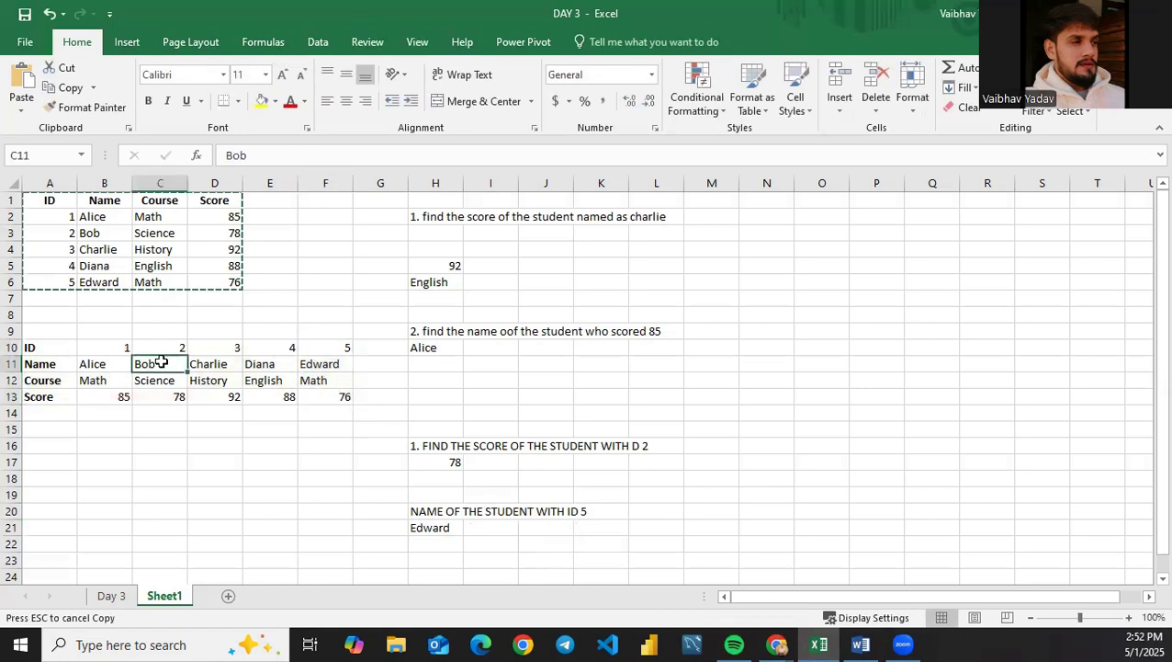
pyautogui.click(259, 367)
pyautogui.click(105, 365)
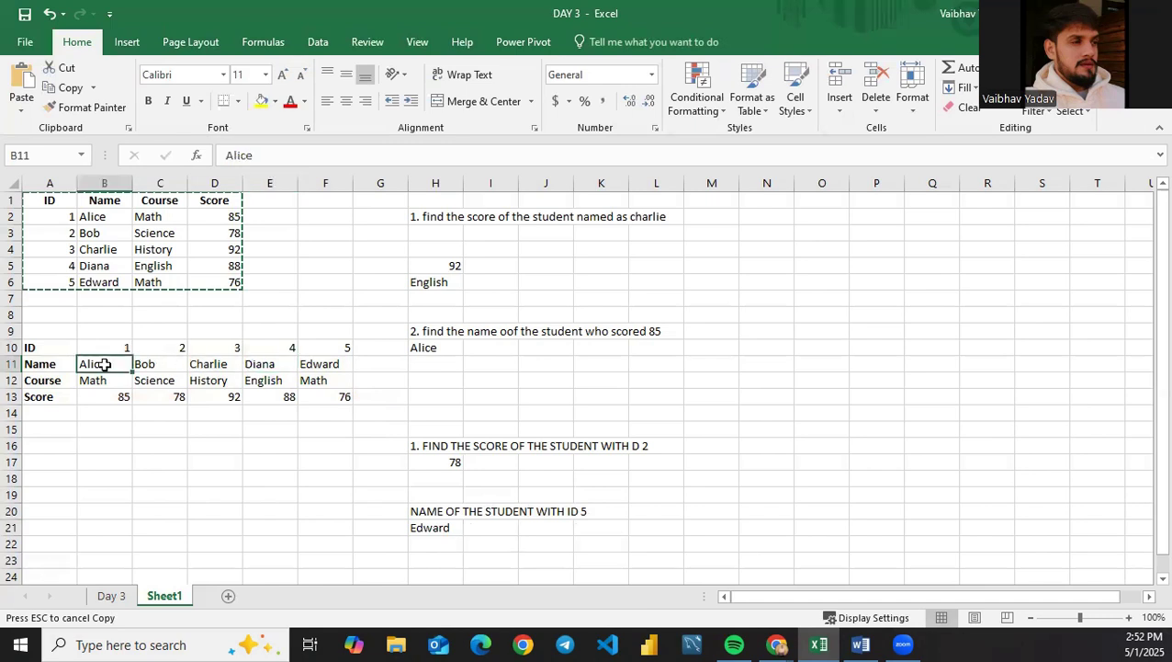
pyautogui.moveTo(328, 349); pyautogui.dragTo(328, 397)
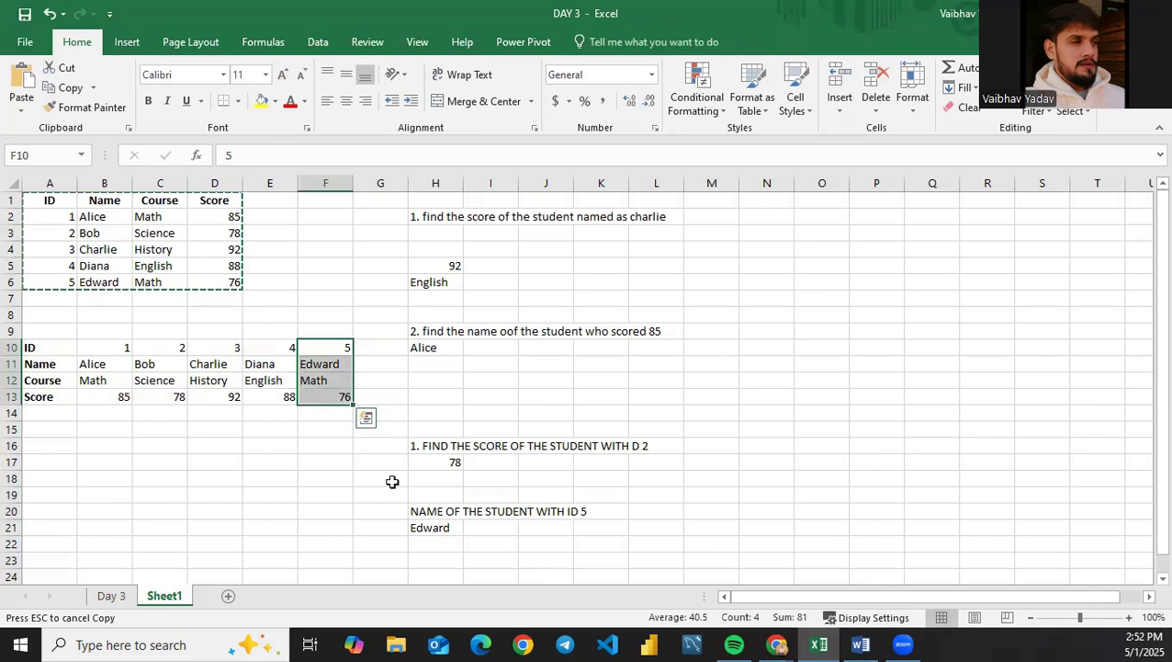
pyautogui.click(435, 522)
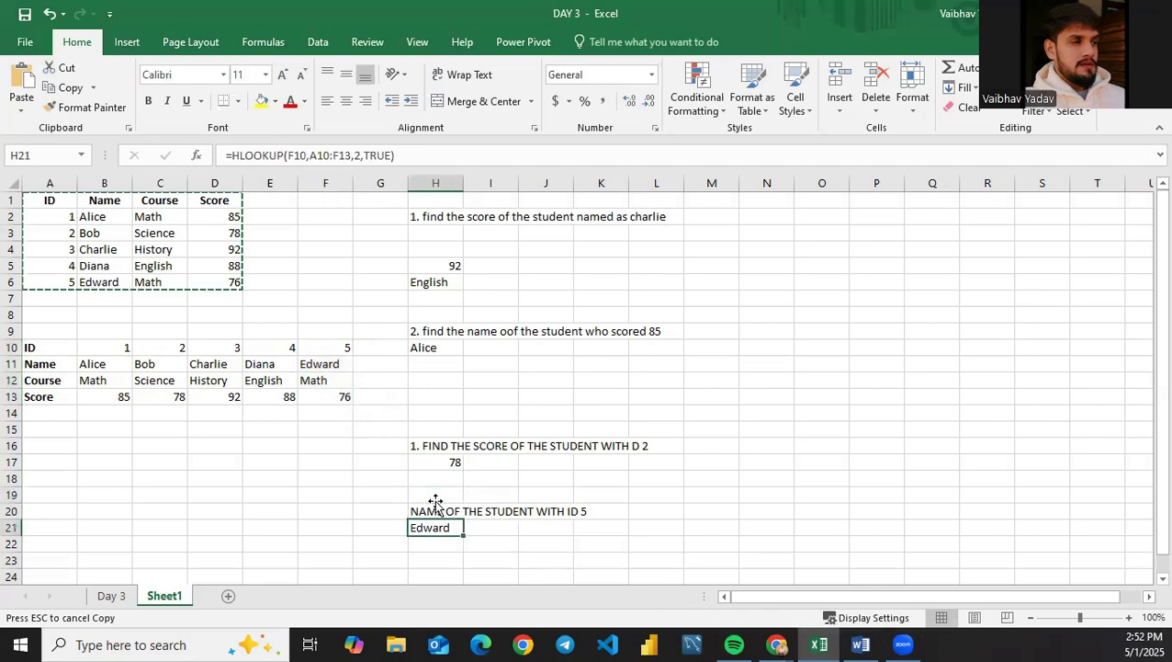
pyautogui.click(434, 497)
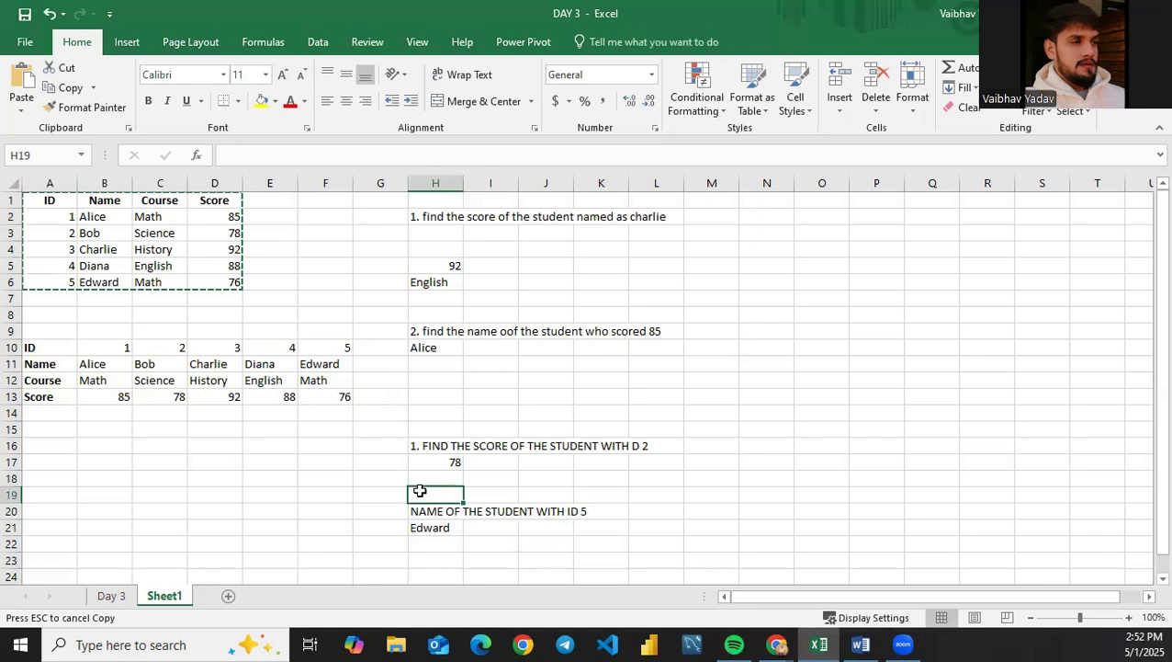
pyautogui.doubleClick(429, 497)
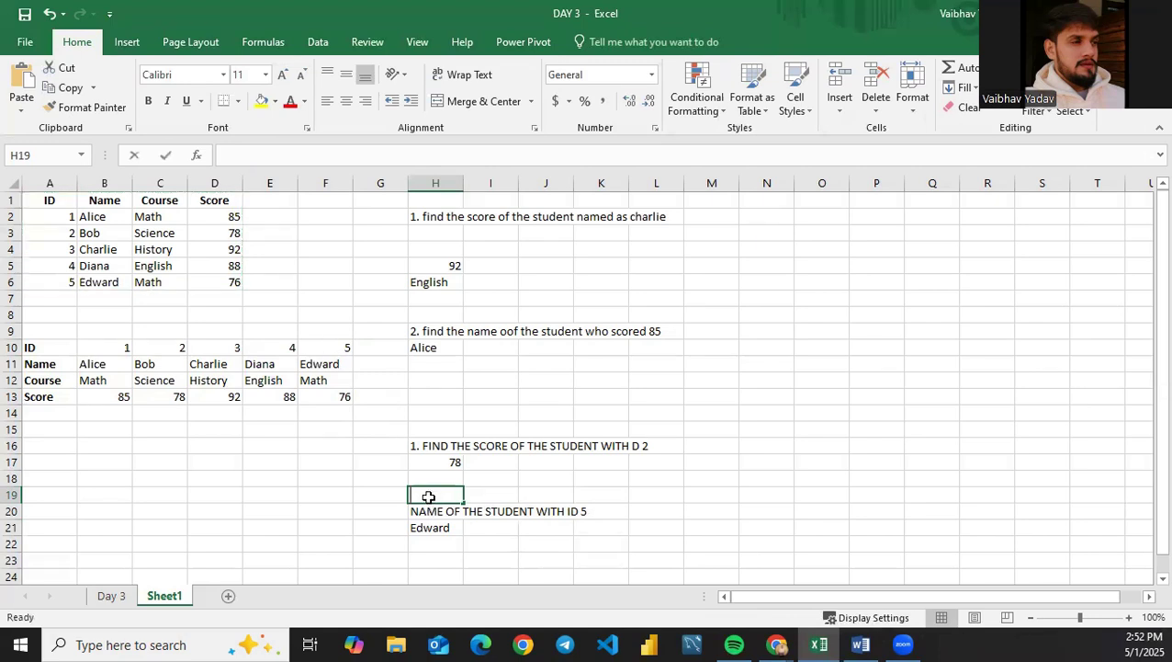
pyautogui.doubleClick(431, 531)
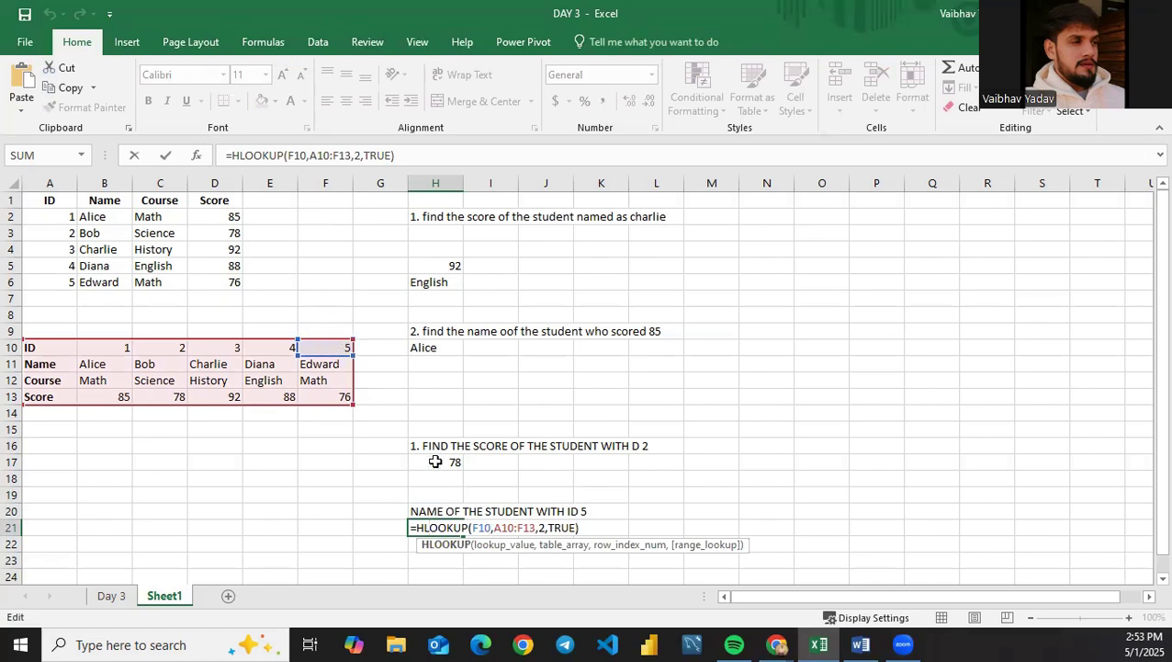
pyautogui.click(492, 527)
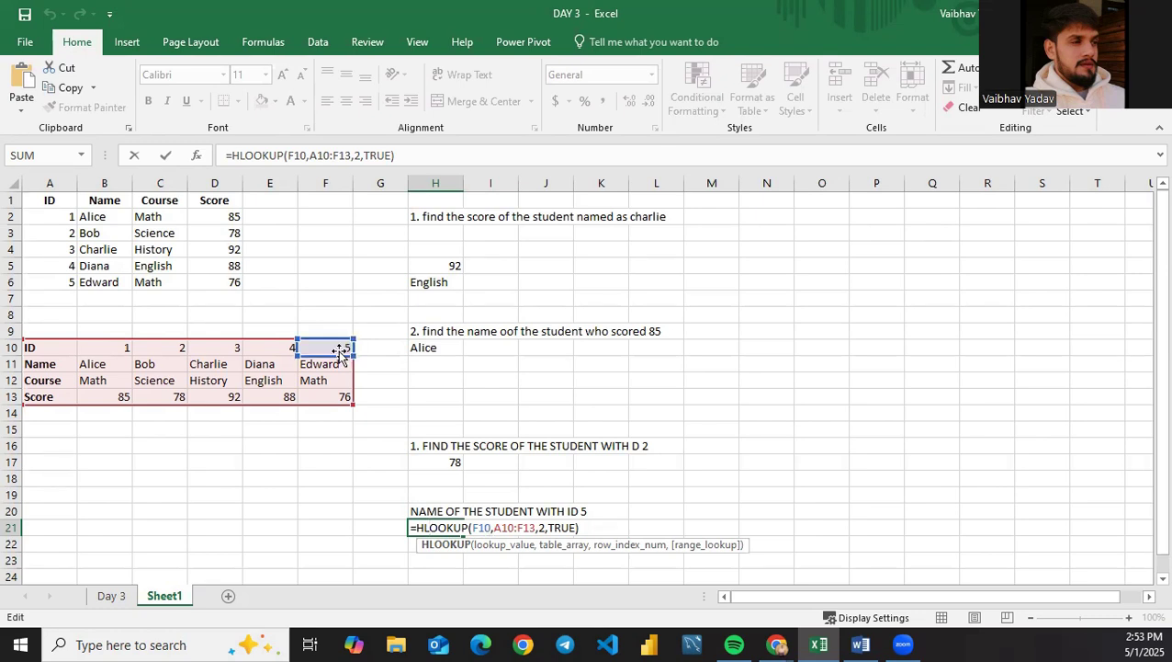
pyautogui.click(317, 435)
# Step: Try to enter the ID in F10 as 5.0
pyautogui.click(340, 346)
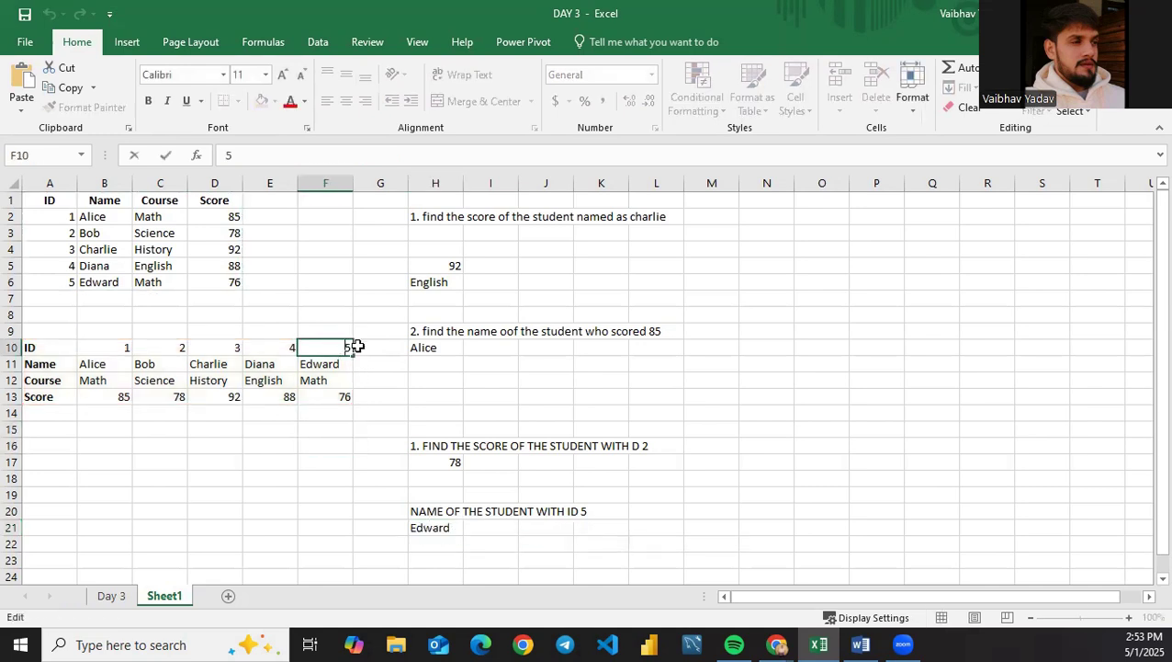
pyautogui.write('.0')
pyautogui.press('Return')
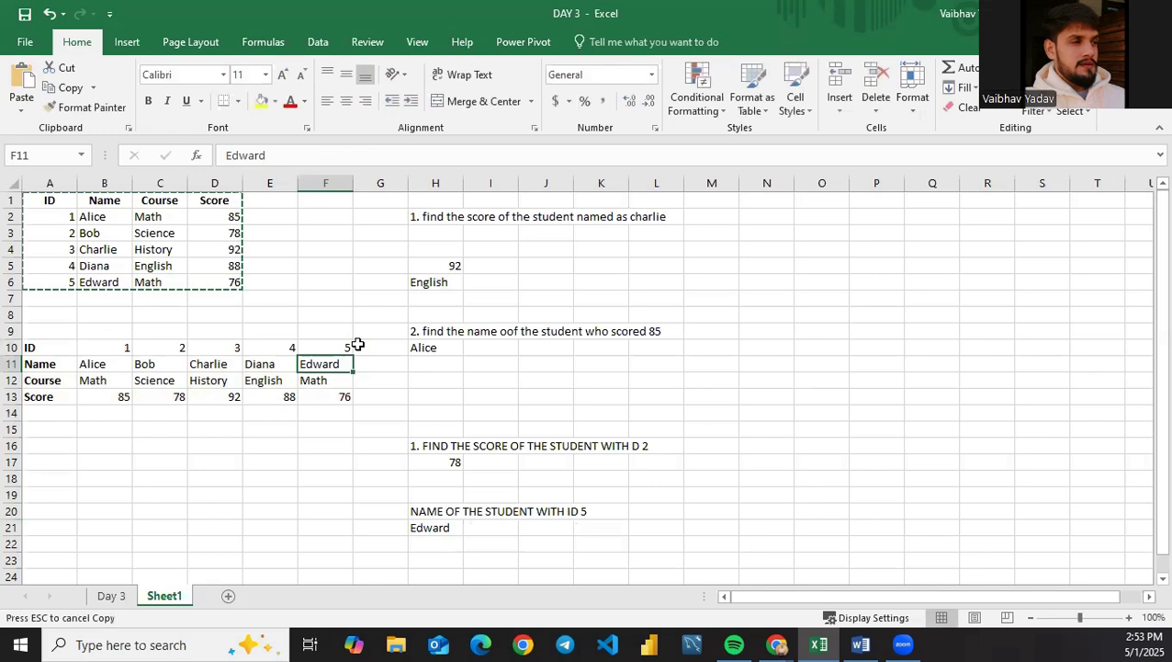
# Step: Apply the Number format to the ID in cell F10 of the transposed table
pyautogui.doubleClick(342, 346)
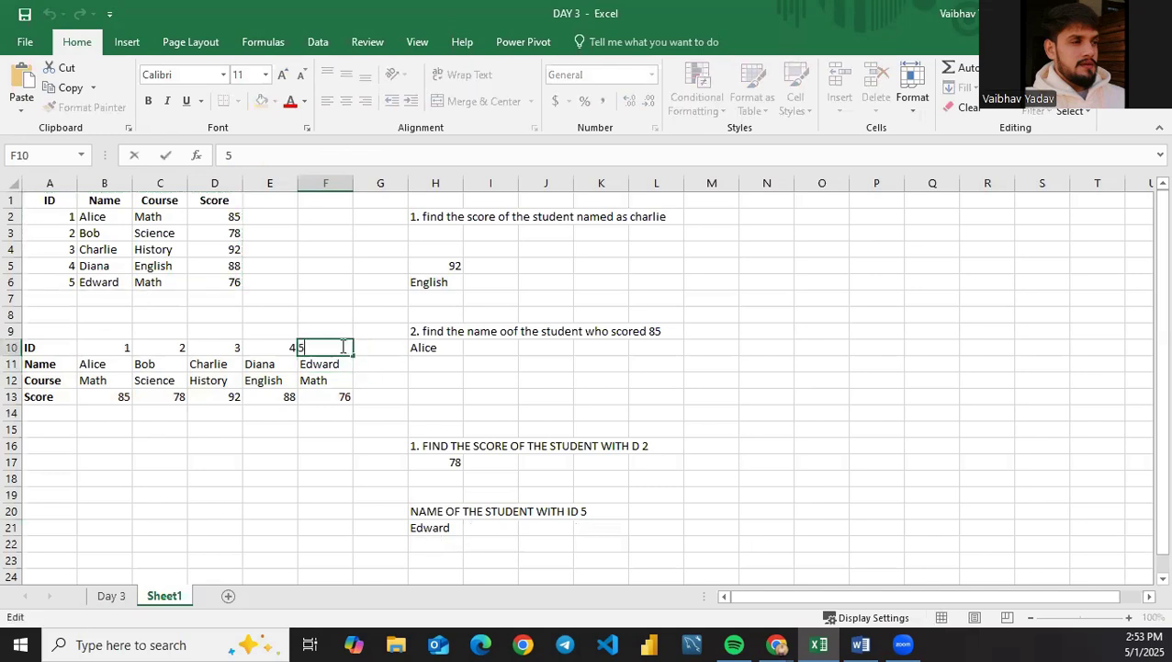
pyautogui.click(318, 41)
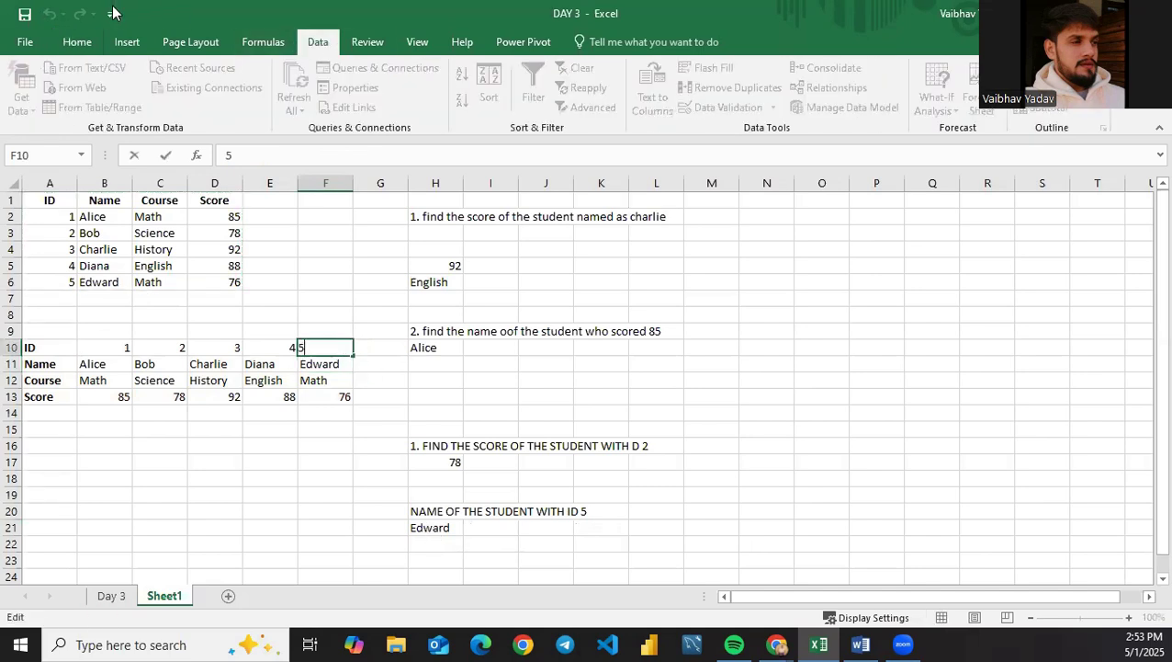
pyautogui.click(77, 41)
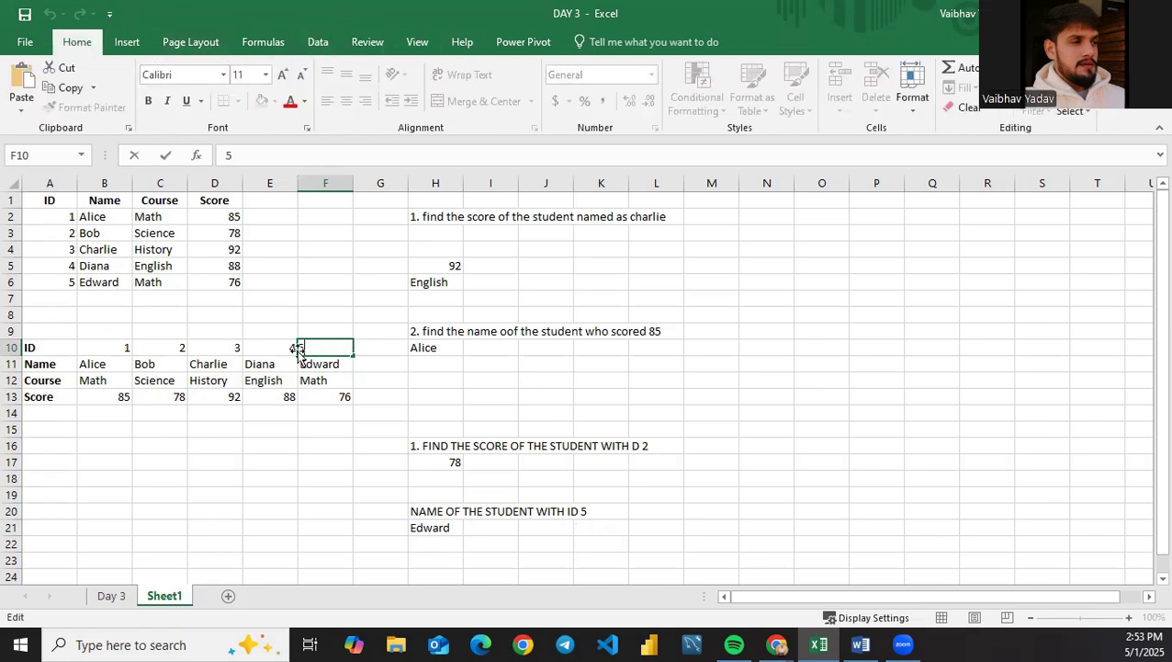
pyautogui.click(333, 468)
pyautogui.click(328, 346)
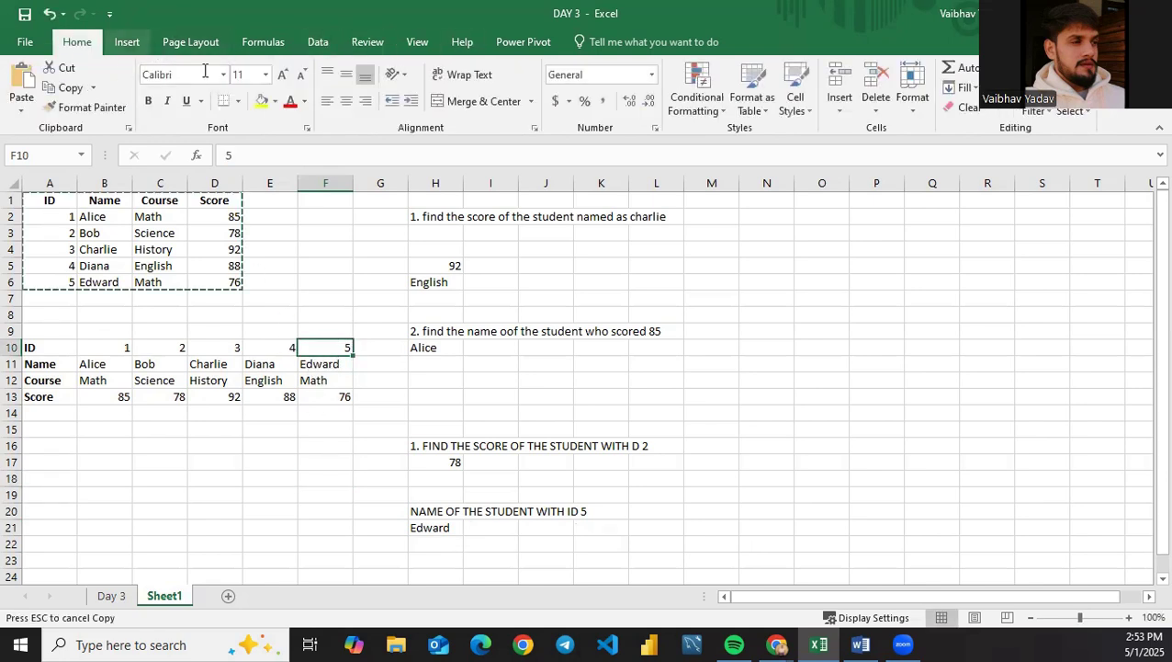
pyautogui.click(651, 74)
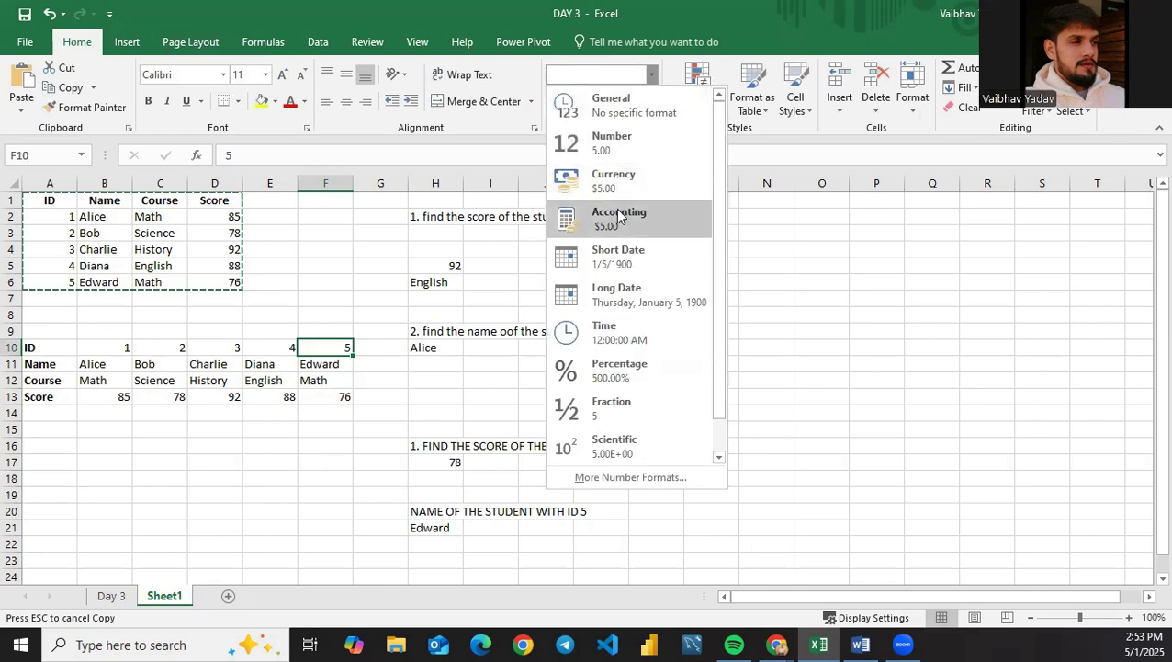
pyautogui.click(612, 145)
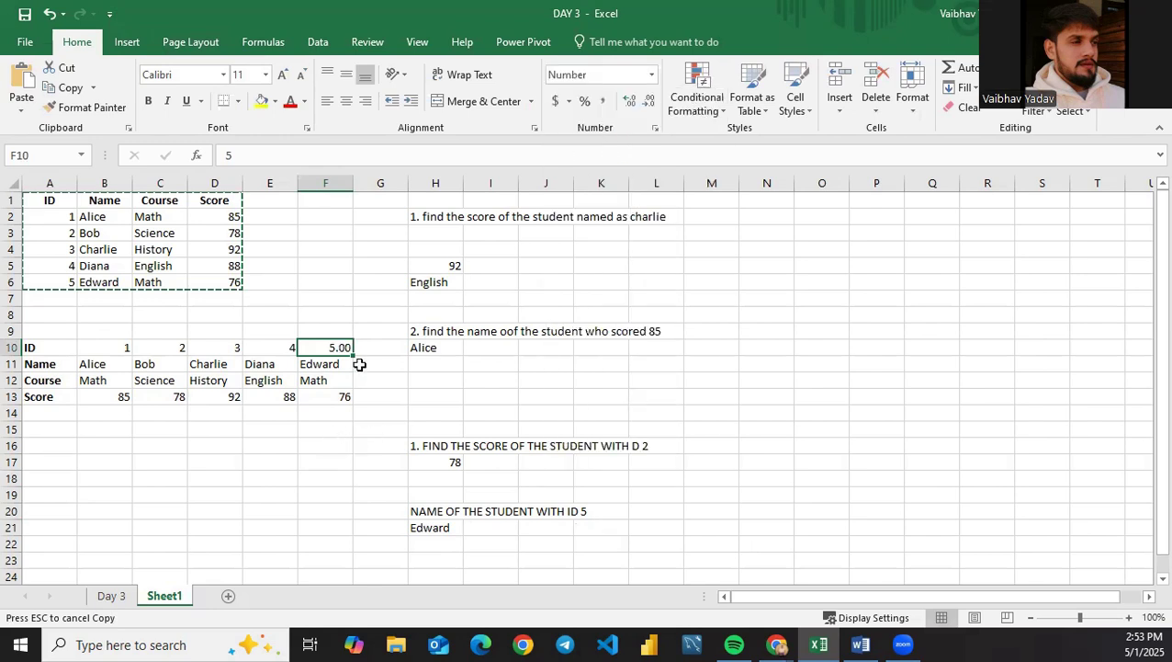
pyautogui.click(378, 447)
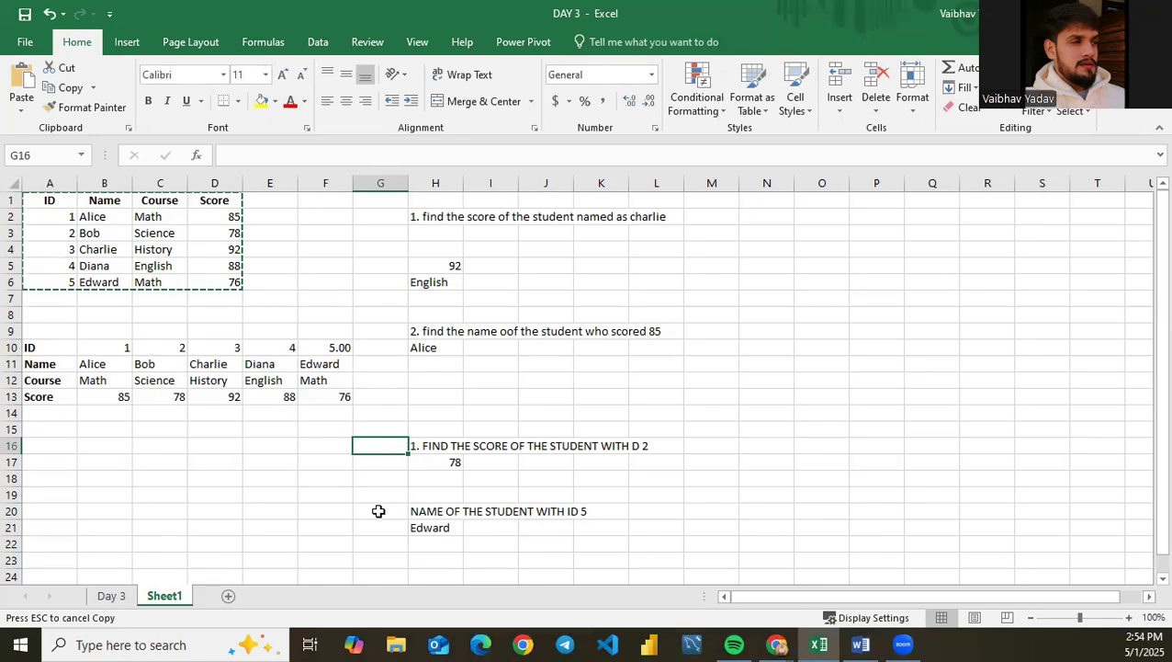
# Step: Examine the transposed table A10:F13, comparing the ID in F10 with the name, course and score rows beneath it
pyautogui.moveTo(45, 346); pyautogui.dragTo(337, 401)
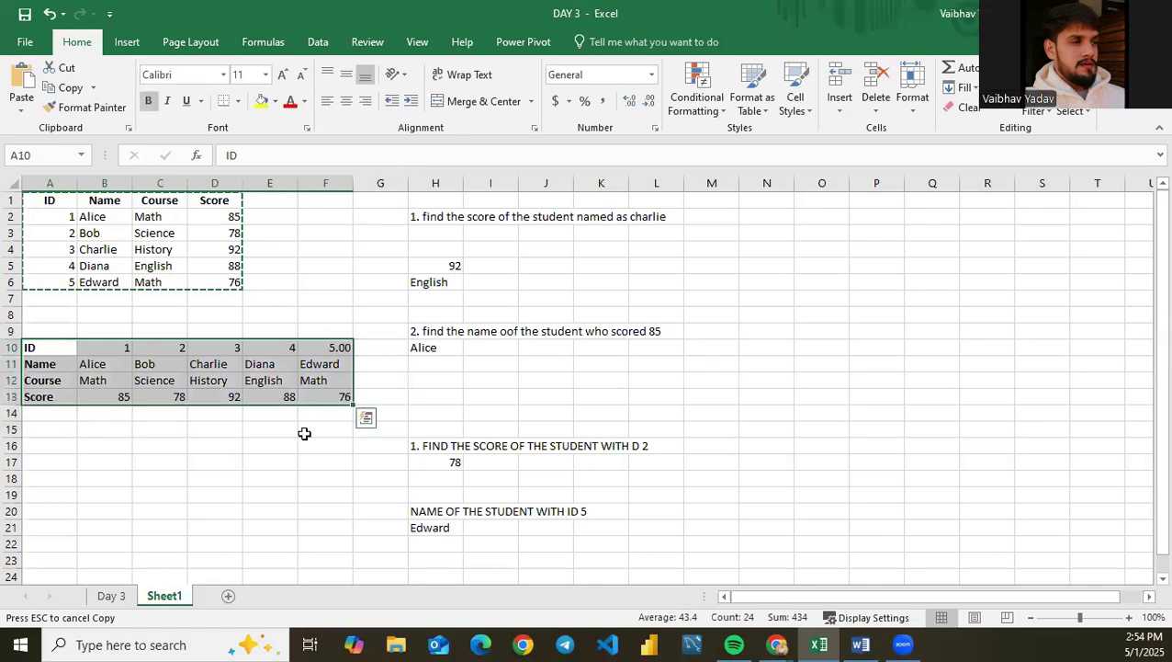
pyautogui.click(319, 345)
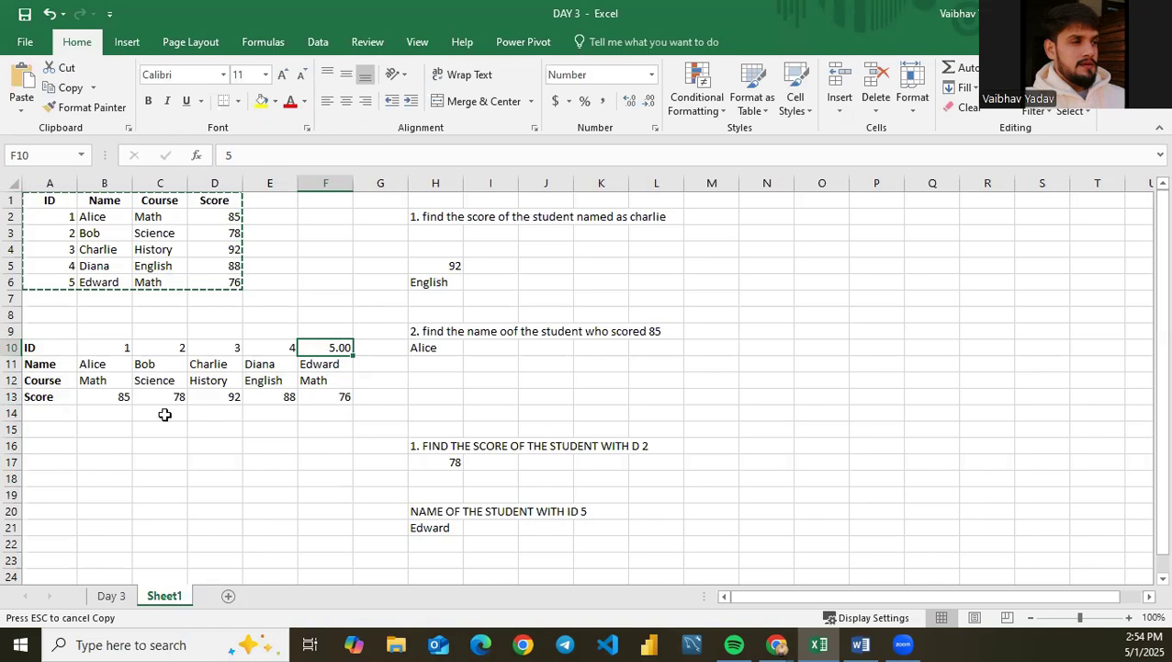
pyautogui.moveTo(364, 401); pyautogui.dragTo(86, 391)
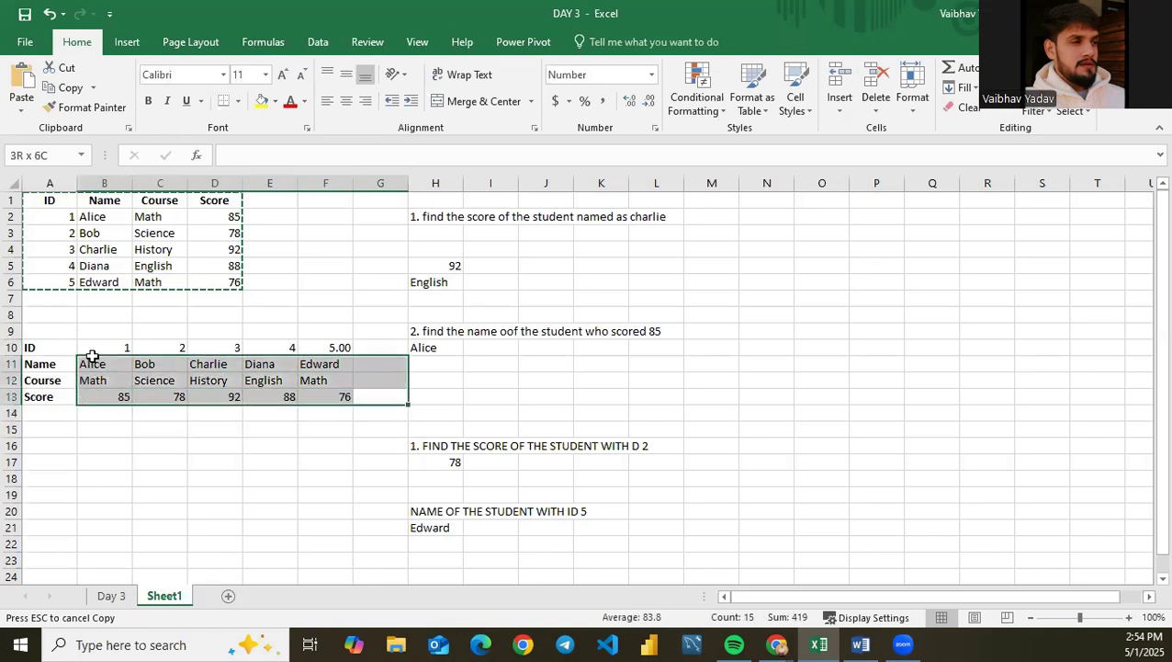
pyautogui.click(190, 494)
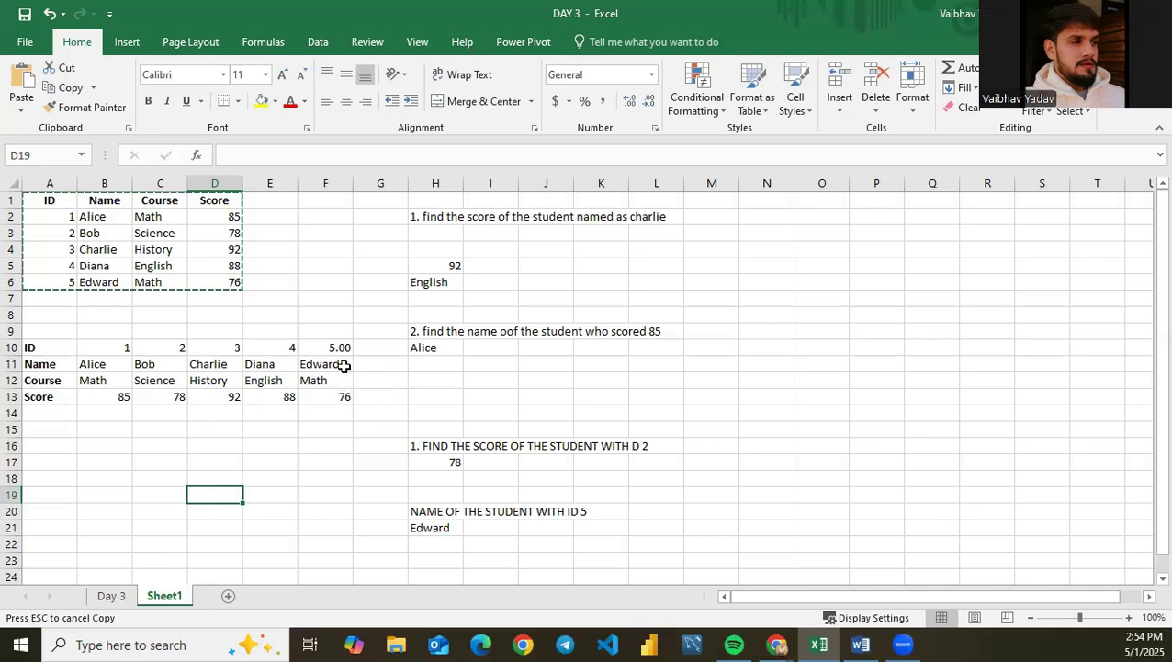
pyautogui.click(340, 365)
pyautogui.click(340, 346)
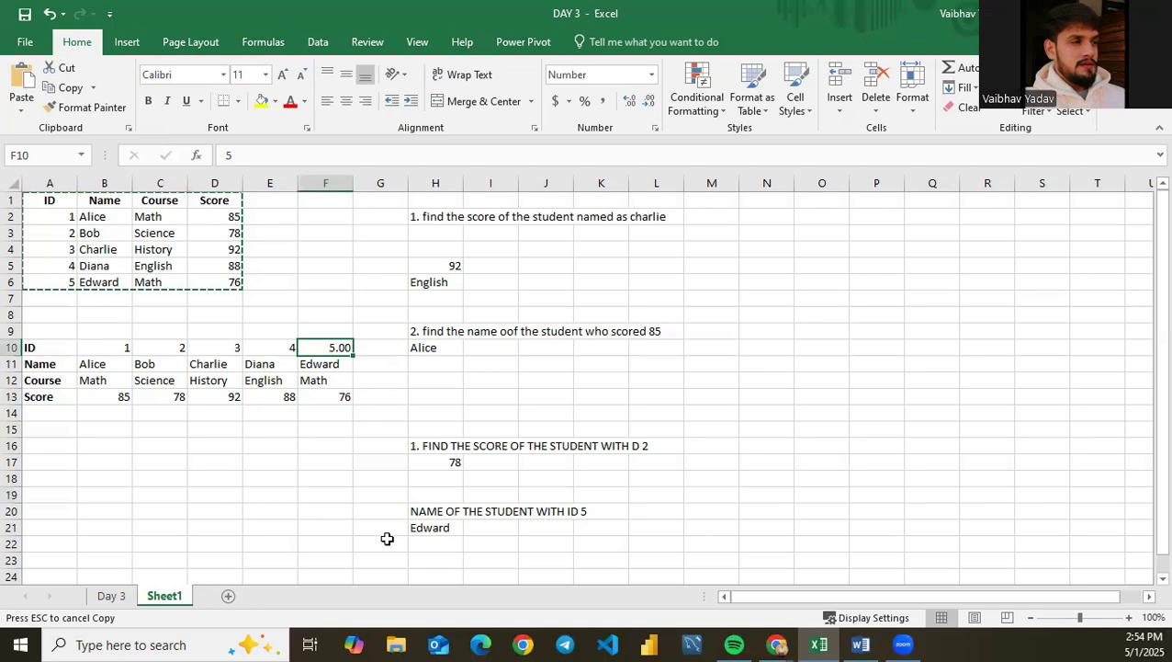
pyautogui.click(339, 431)
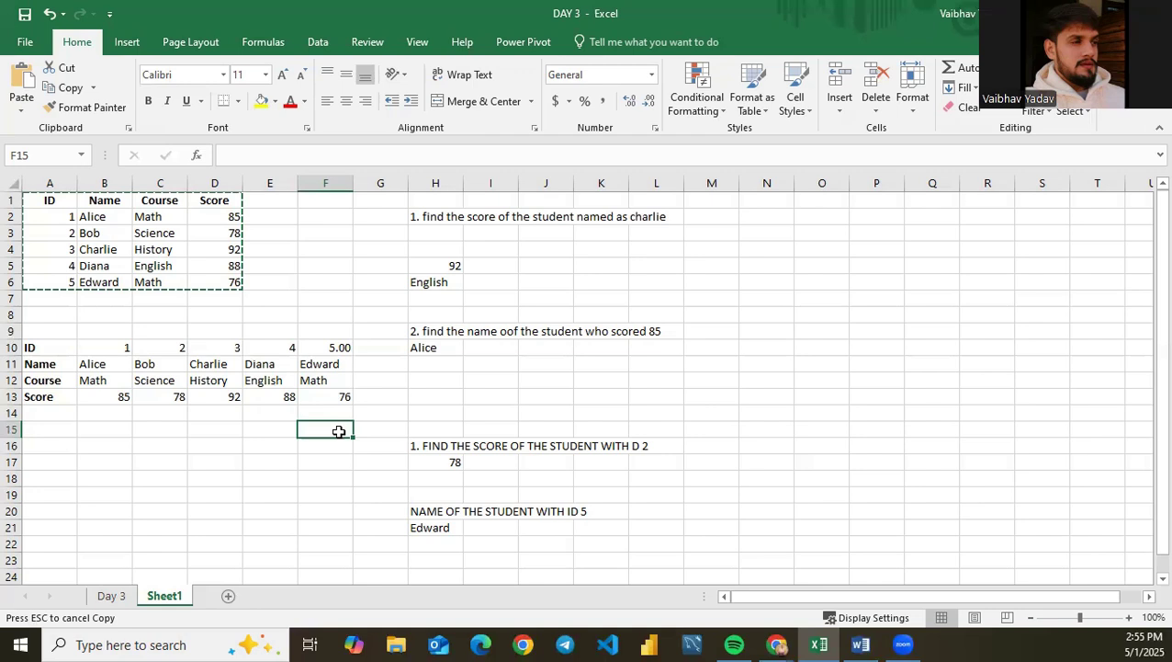
pyautogui.scroll(-2, 499, 384)
pyautogui.scroll(-4, 498, 384)
pyautogui.scroll(5, 604, 401)
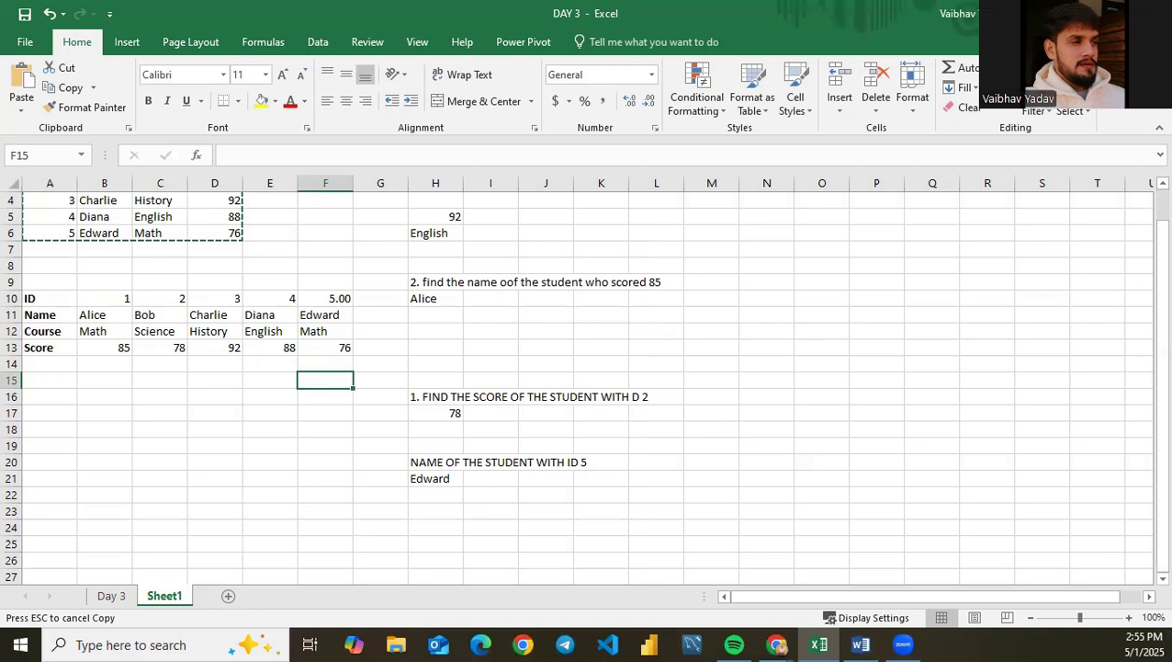
pyautogui.click(723, 364)
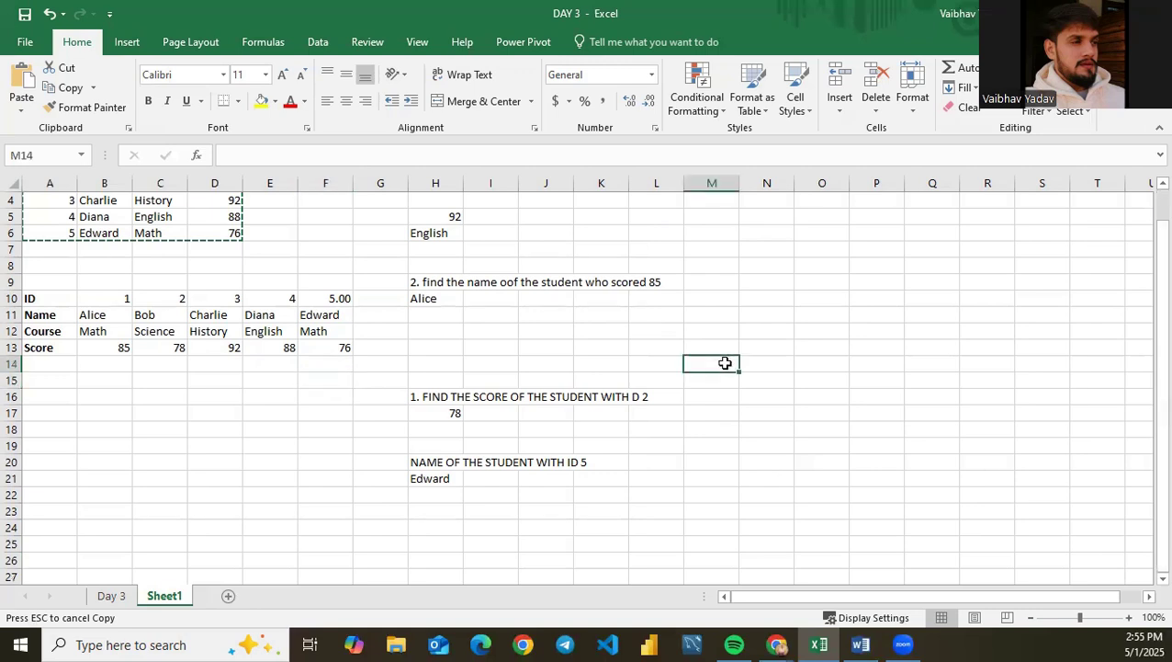
pyautogui.doubleClick(439, 361)
pyautogui.scroll(1, 565, 346)
pyautogui.scroll(-1, 290, 358)
pyautogui.scroll(1, 290, 359)
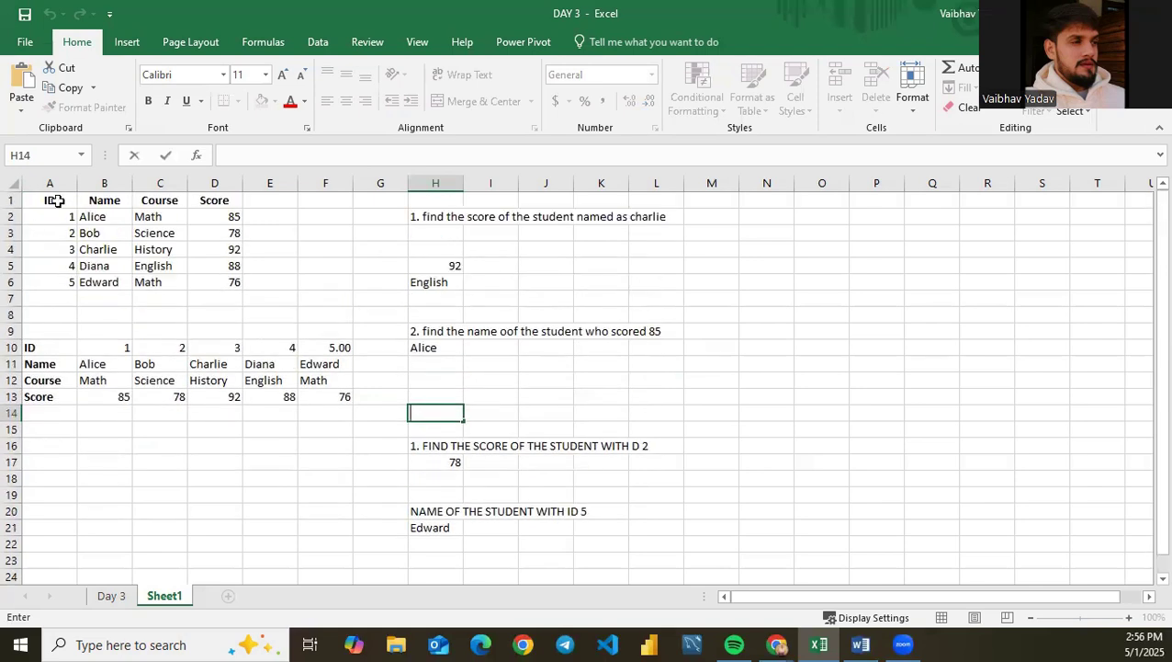
# Step: Copy the student table A1:D6
pyautogui.moveTo(56, 200); pyautogui.dragTo(241, 281)
pyautogui.hotkey('ctrl', 'c')
pyautogui.click(269, 315)
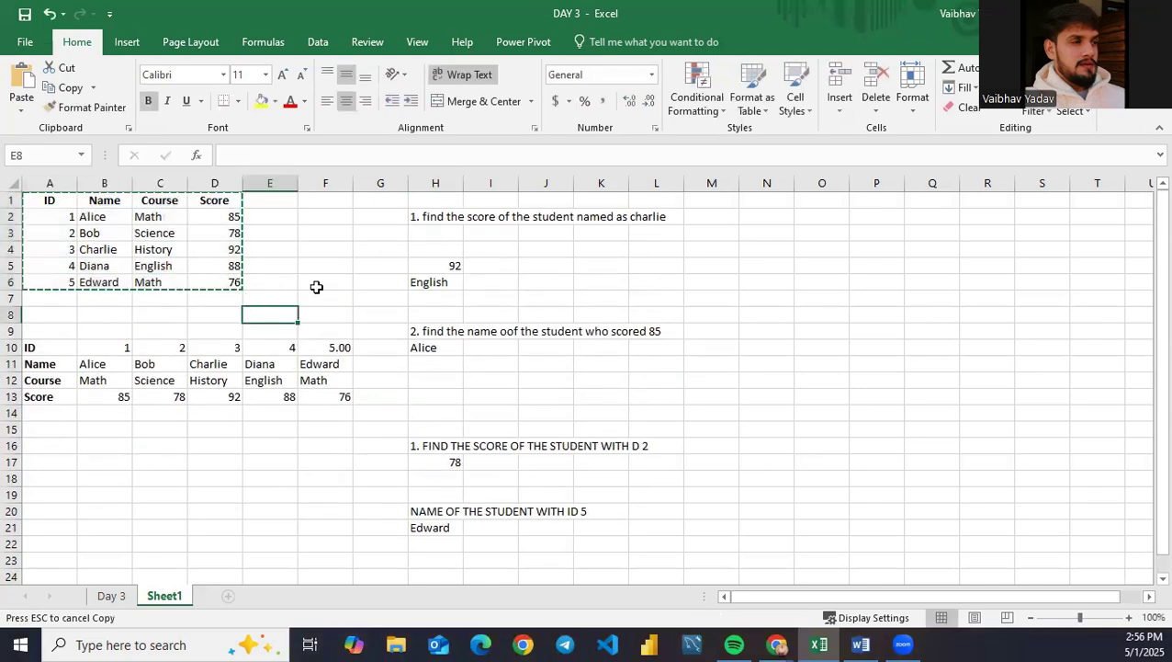
pyautogui.click(762, 226)
pyautogui.doubleClick(712, 217)
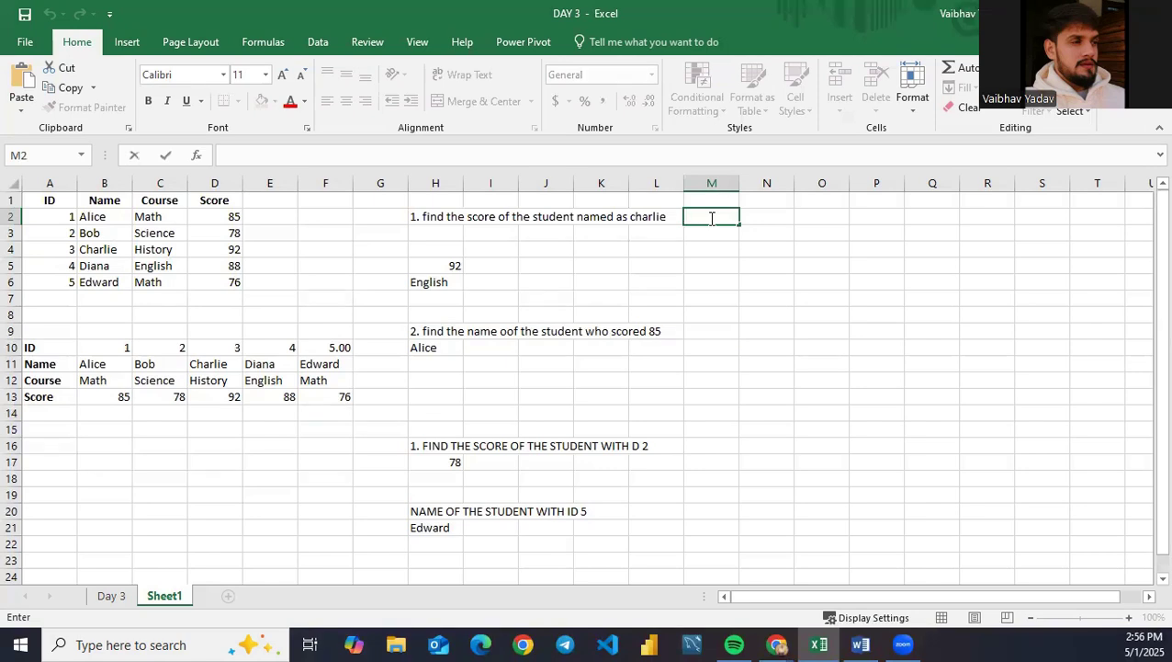
pyautogui.click(50, 249)
pyautogui.hotkey('ctrl', 'a')
pyautogui.hotkey('ctrl', 'c')
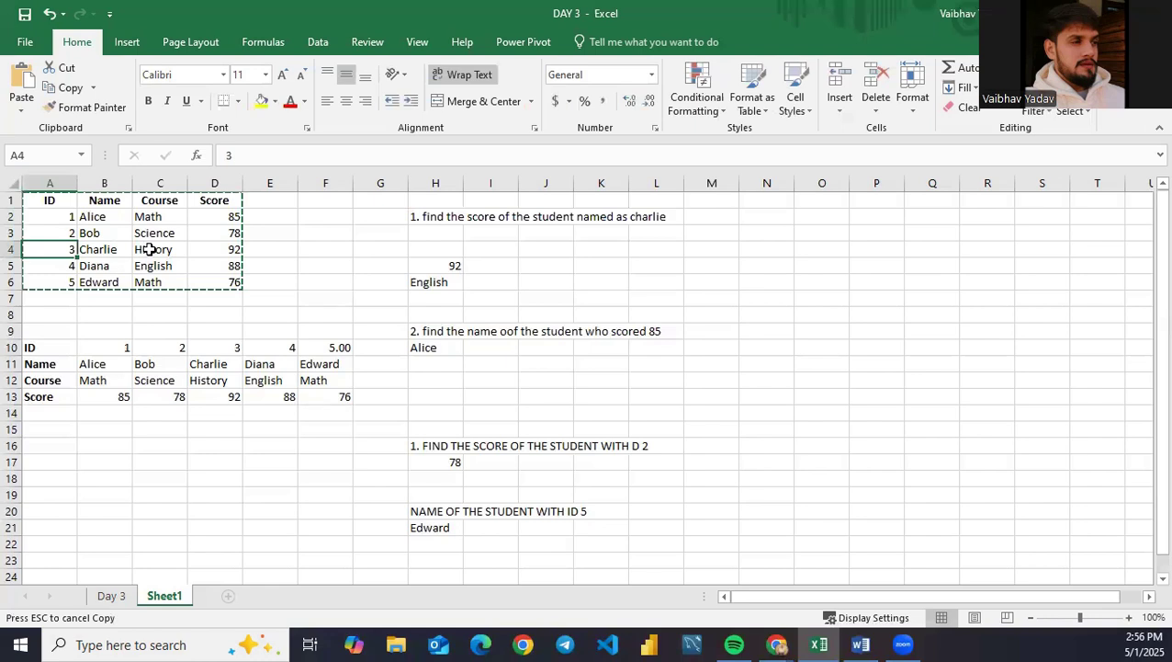
# Step: Enter =INDEX(C1:C6,4) in cell M4 to return the fourth entry of the Course column
pyautogui.click(704, 200)
pyautogui.click(706, 259)
pyautogui.click(707, 251)
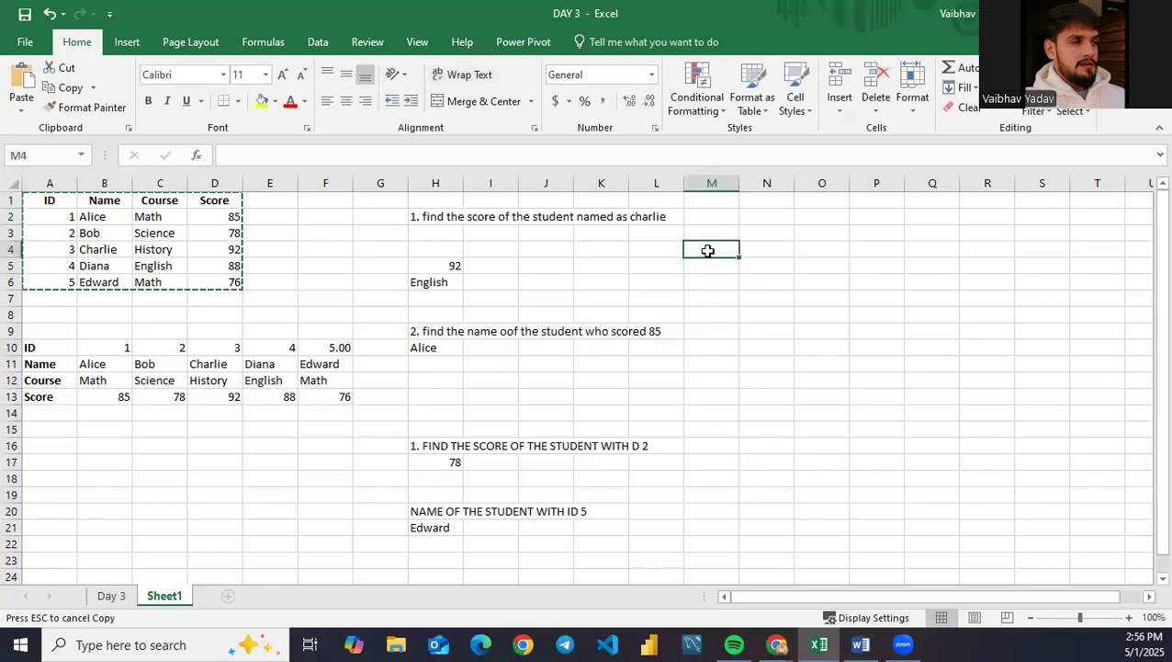
pyautogui.write('=INDEX(')
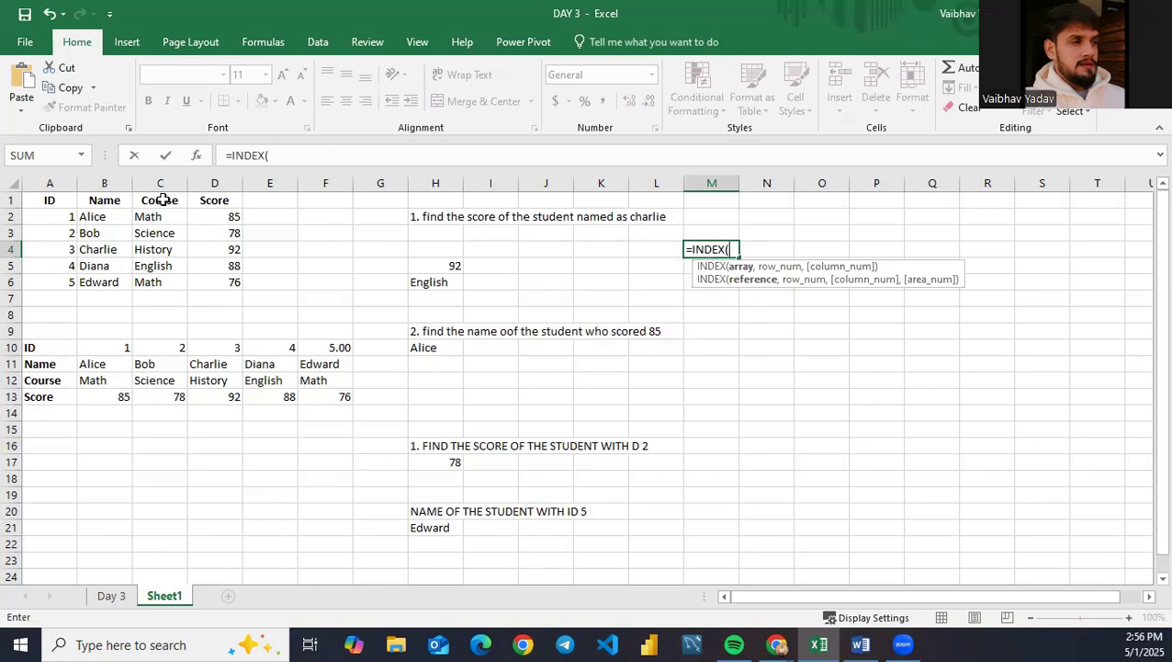
pyautogui.moveTo(161, 199); pyautogui.dragTo(156, 281)
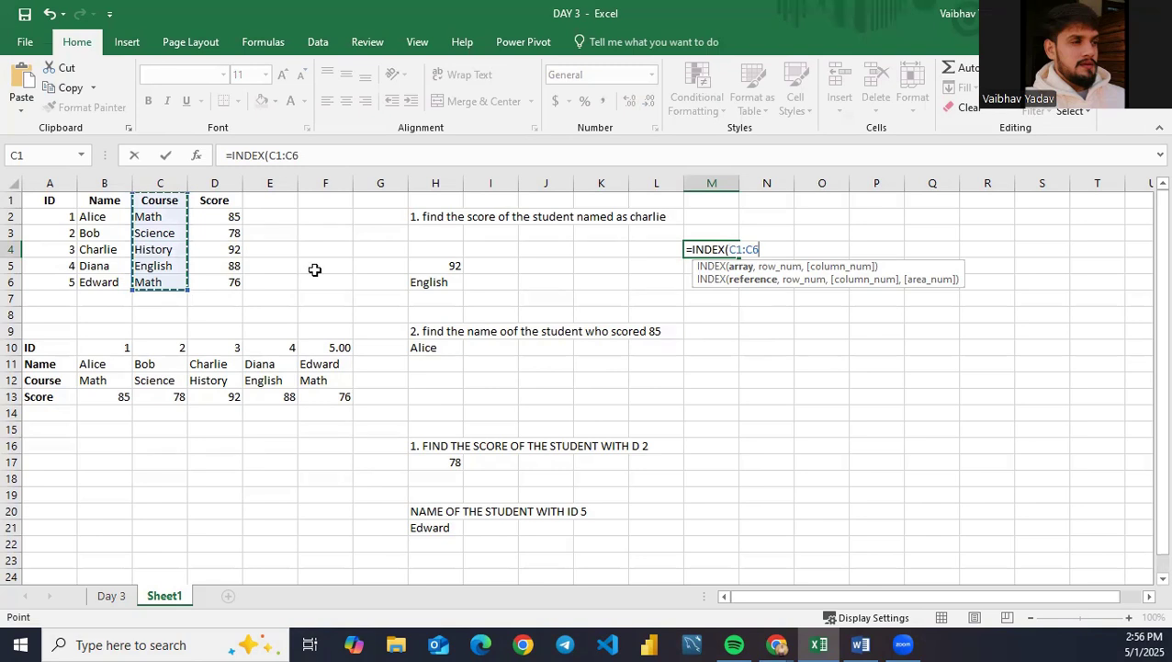
pyautogui.write(',')
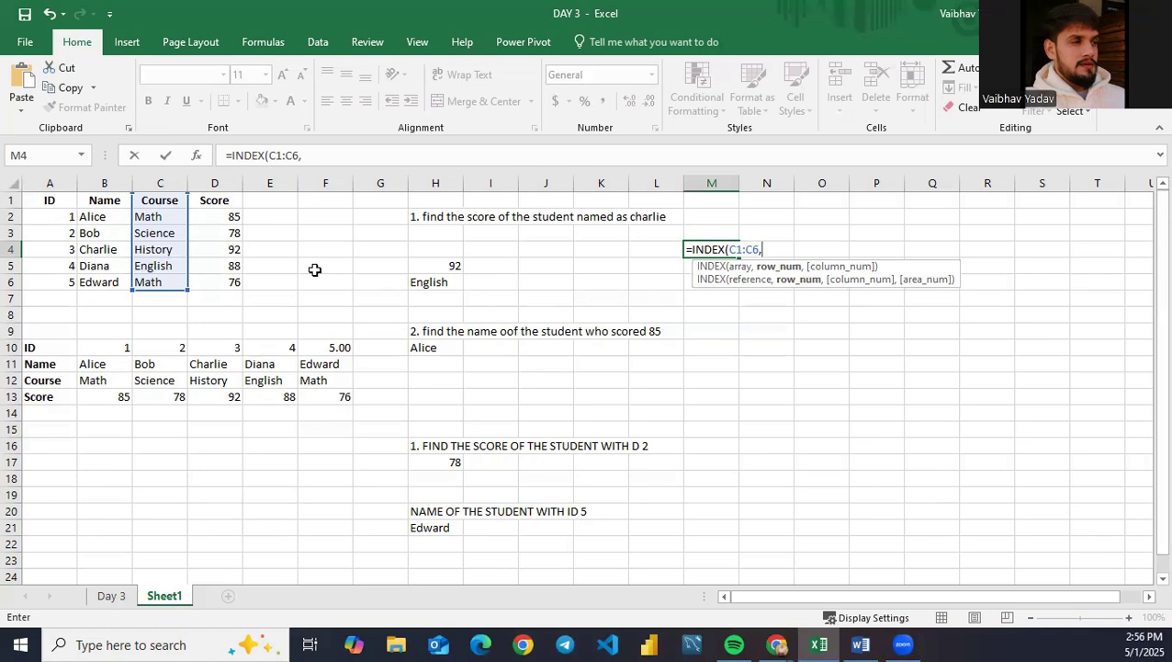
pyautogui.write('4)')
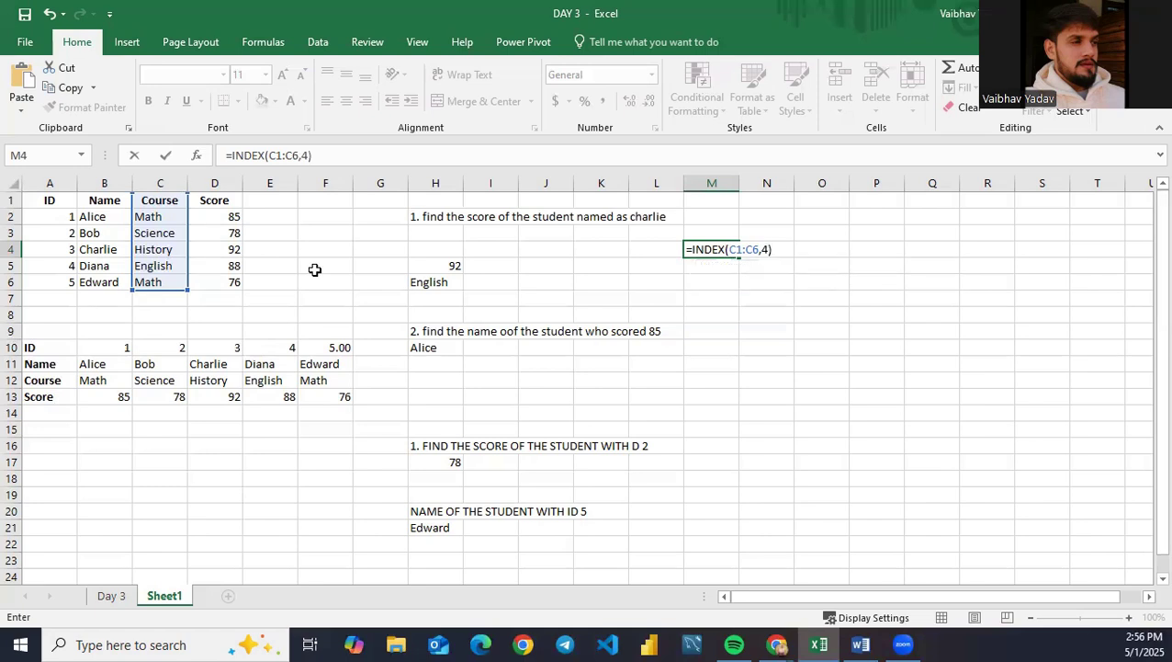
pyautogui.press('Return')
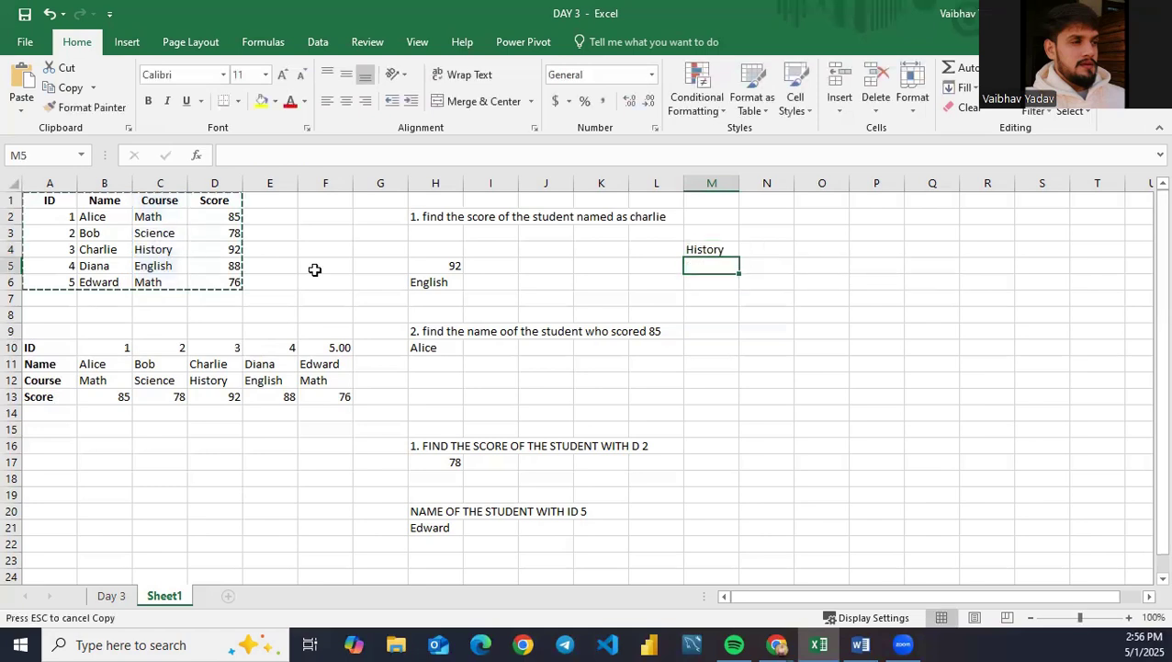
# Step: Clear the row number in M4's INDEX formula and re-enter it as 4
pyautogui.click(708, 250)
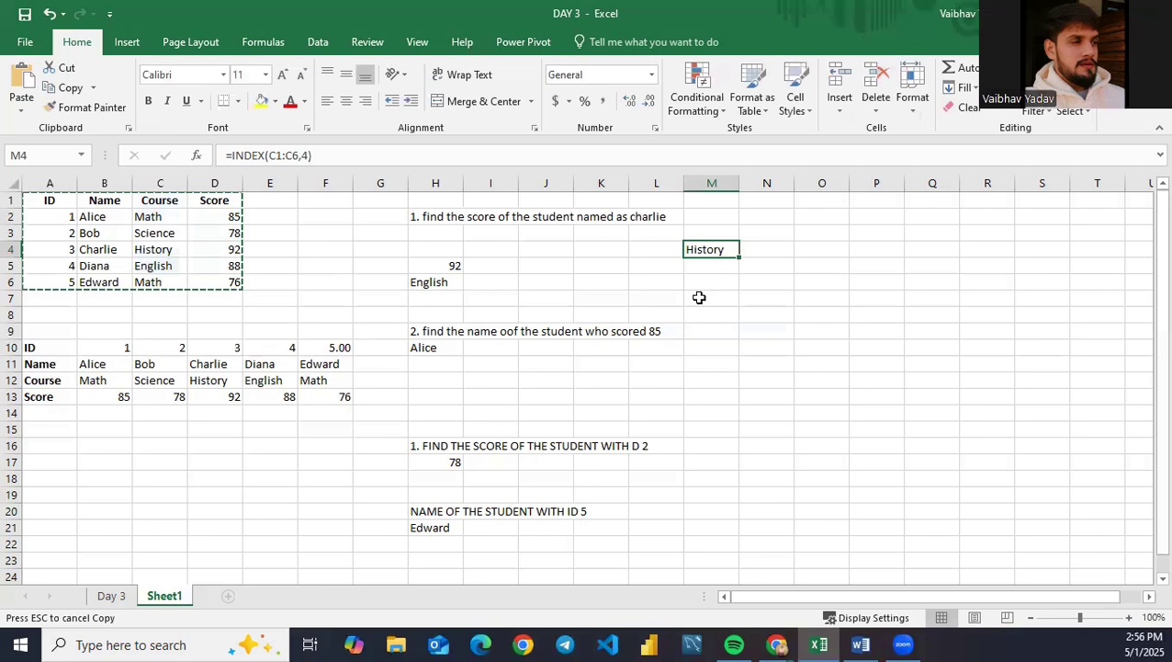
pyautogui.doubleClick(712, 250)
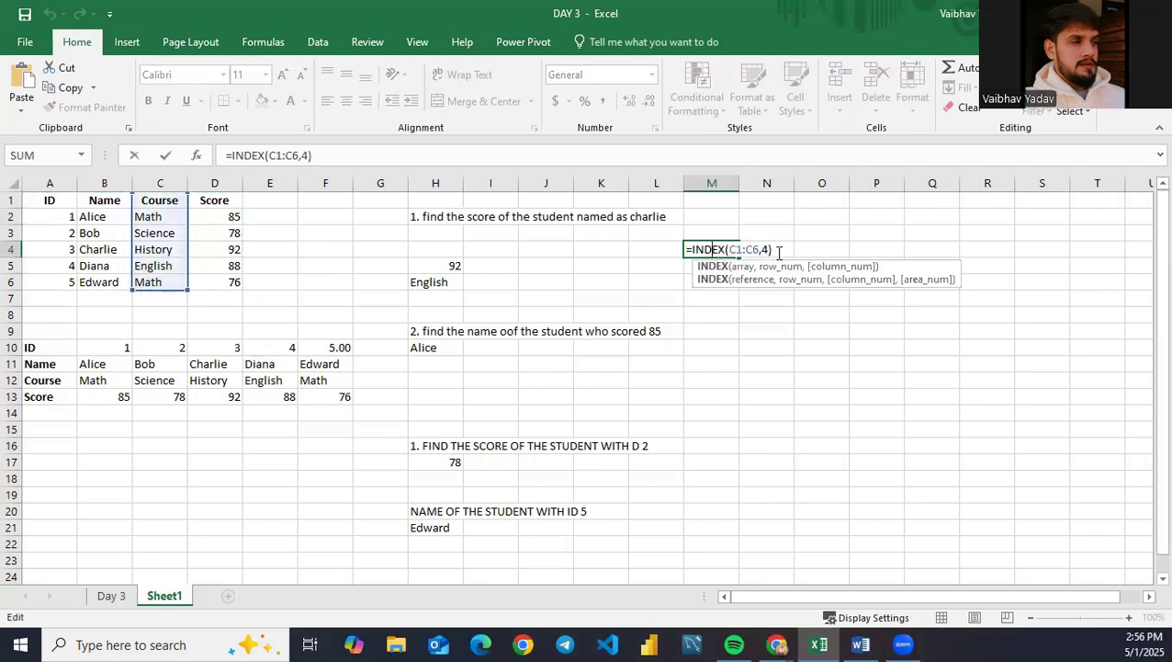
pyautogui.click(766, 250)
pyautogui.press('BackSpace')
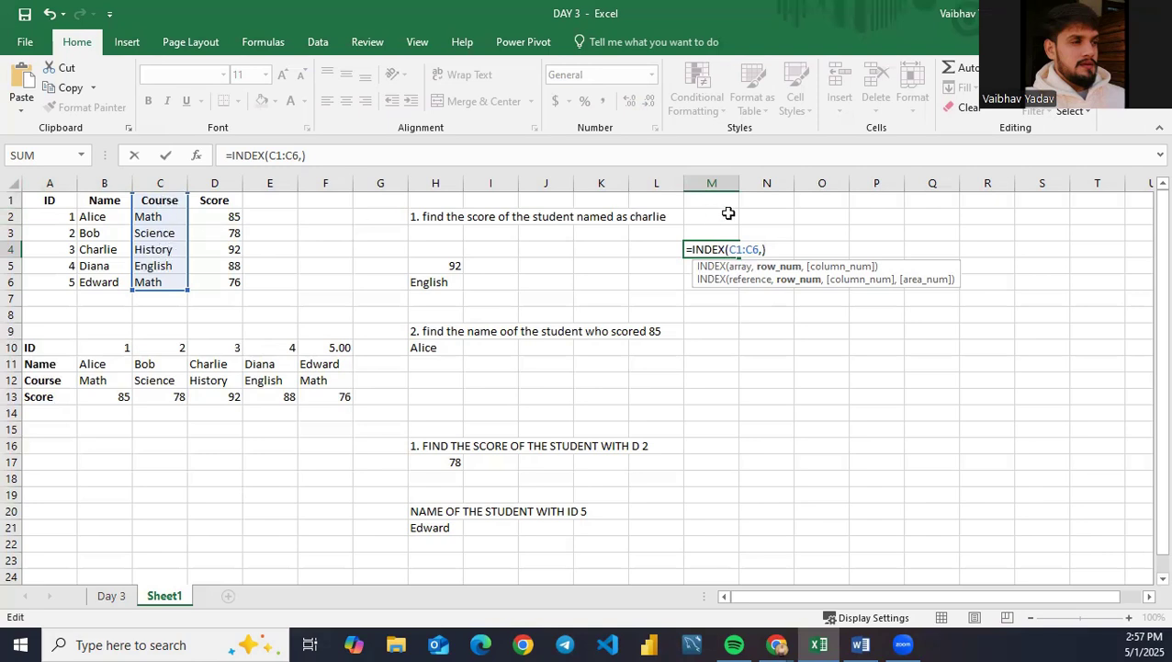
pyautogui.write('4')
pyautogui.press('Return')
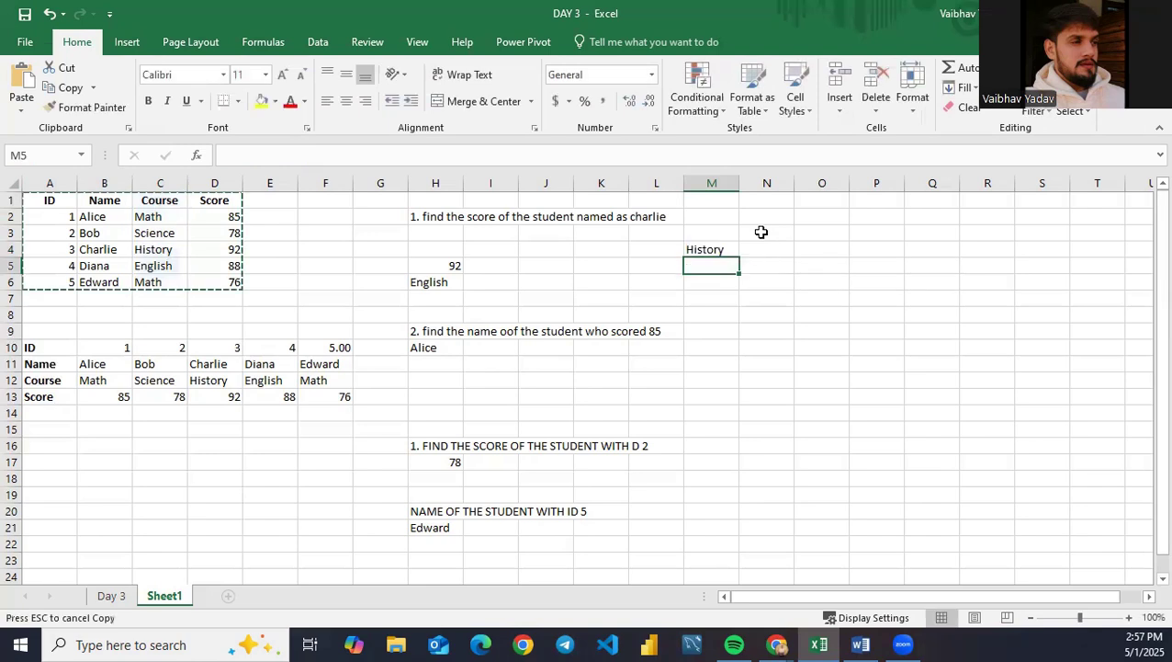
pyautogui.click(697, 249)
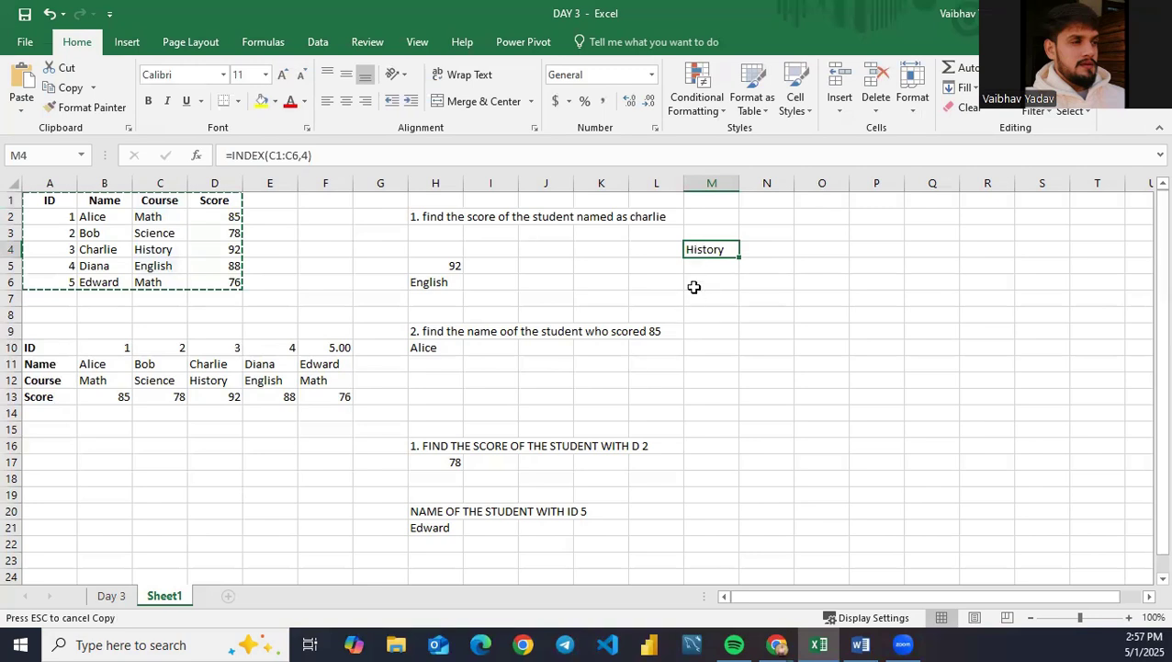
# Step: Enter =INDEX(B2:B6,4) in cell M6 to return the fourth student name
pyautogui.click(695, 287)
pyautogui.write('=INDEX(')
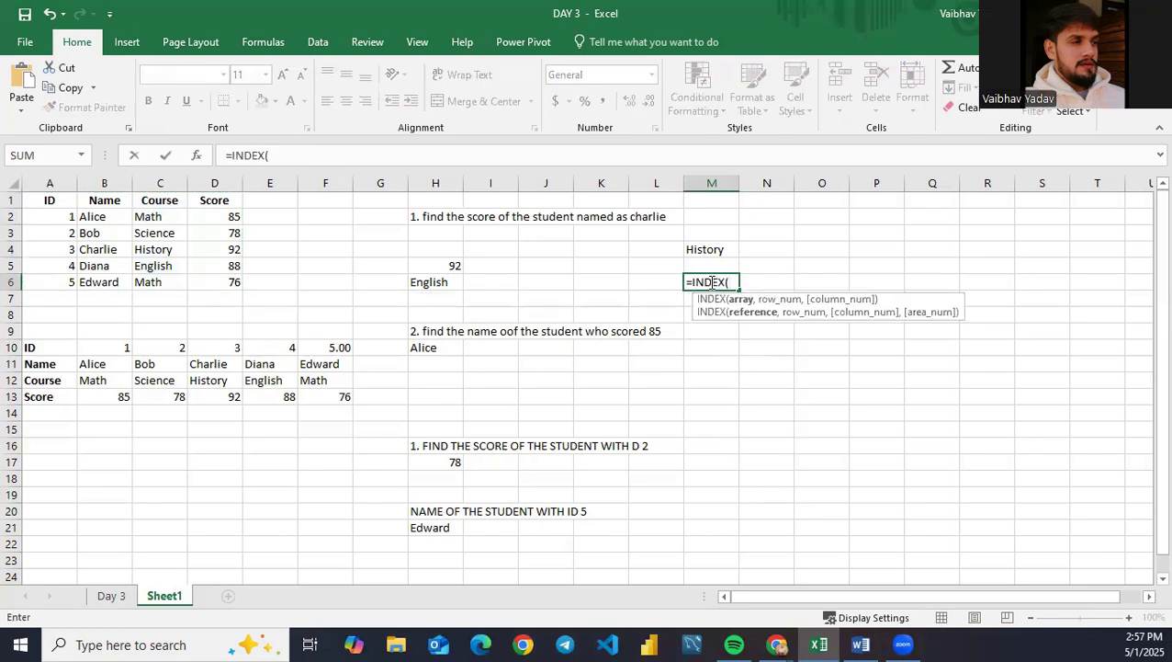
pyautogui.moveTo(105, 217); pyautogui.dragTo(104, 283)
pyautogui.write(',4')
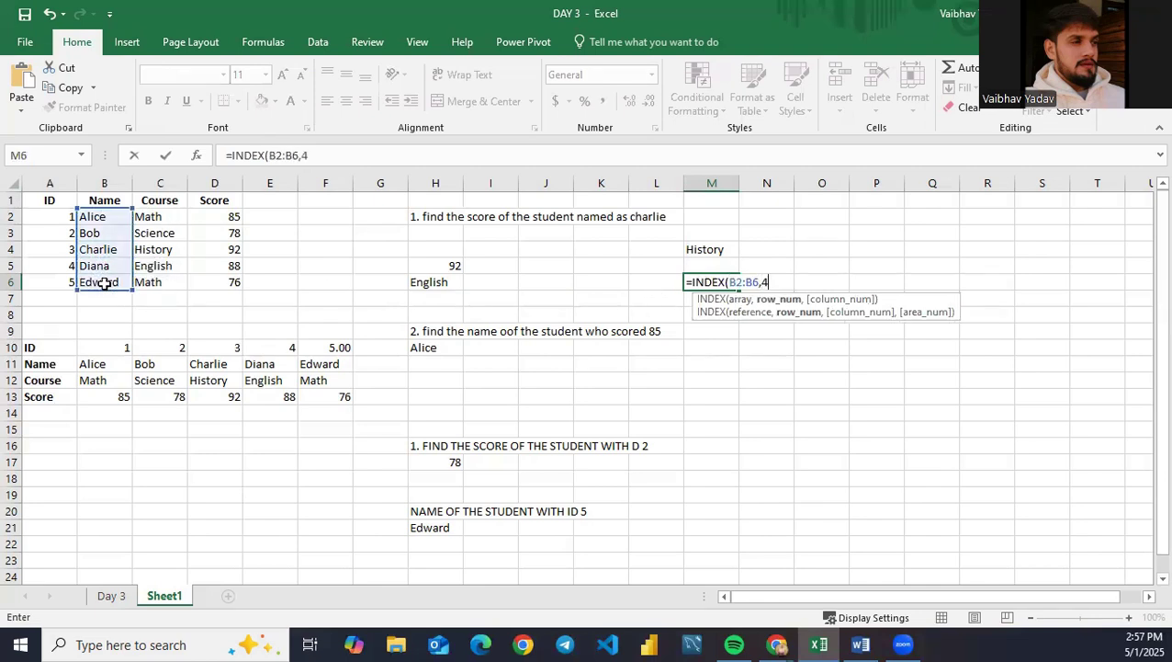
pyautogui.write(')')
pyautogui.press('Return')
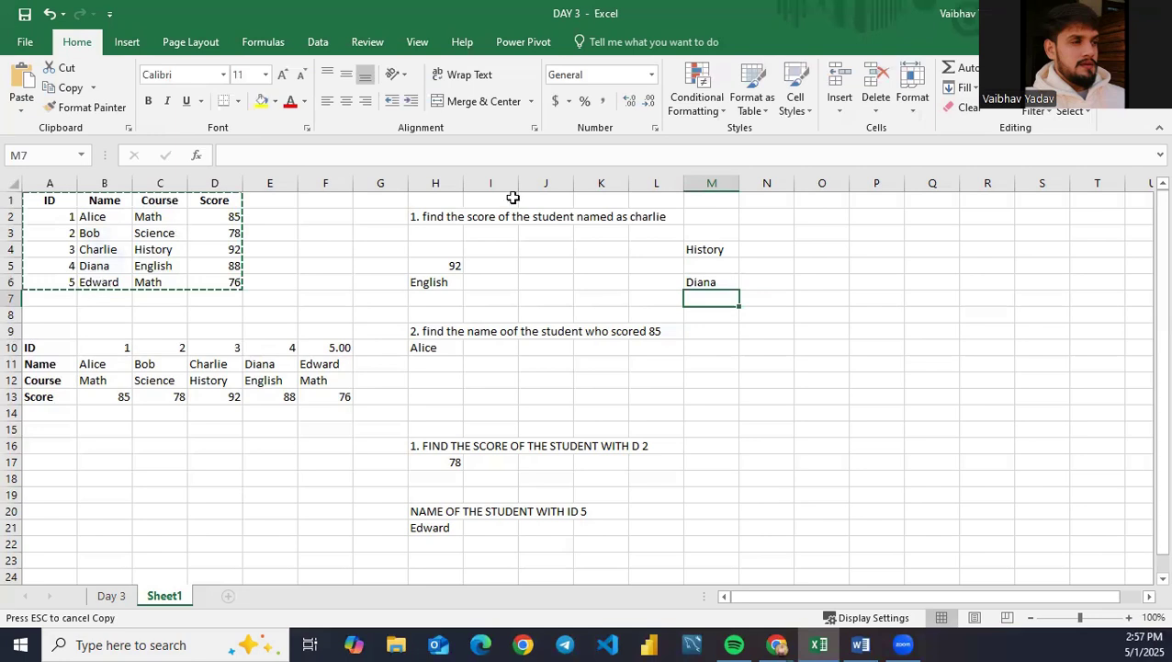
pyautogui.click(698, 281)
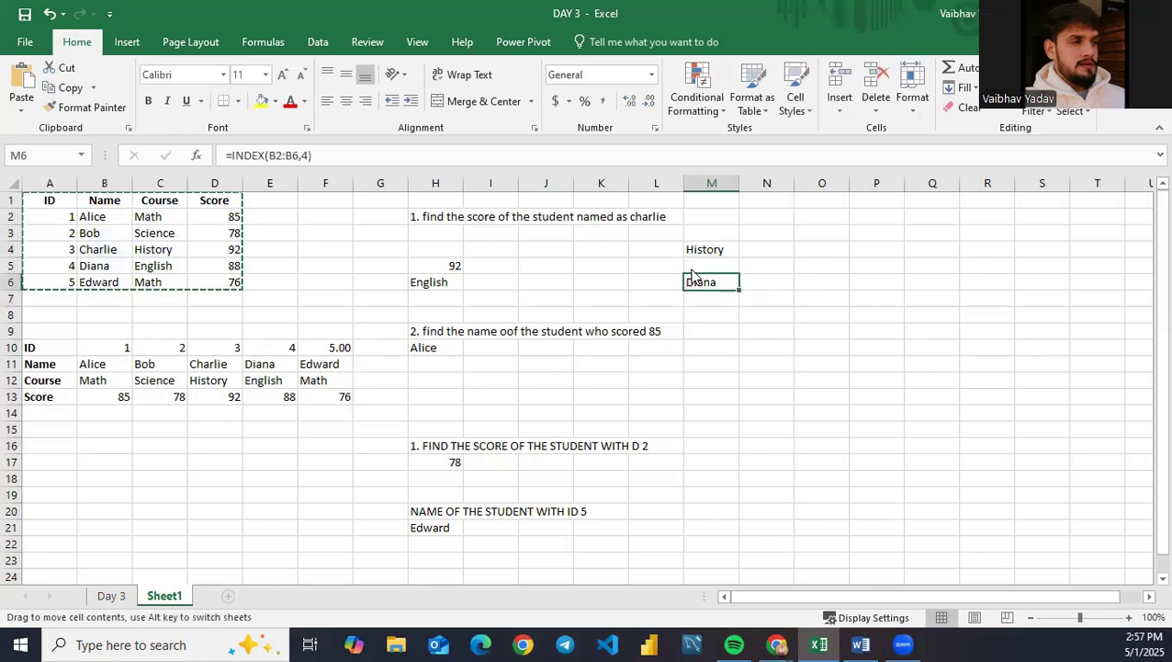
# Step: Enter =INDEX(D2:D6,5) in cell M5 to return the fifth score
pyautogui.click(691, 265)
pyautogui.write('=')
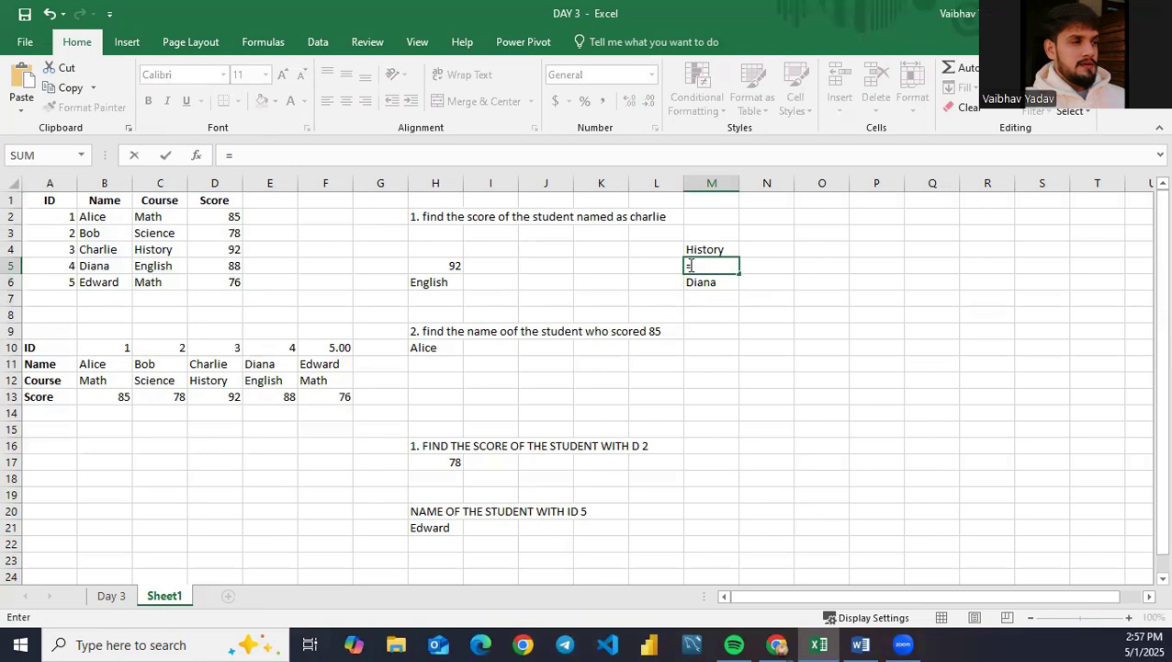
pyautogui.write('INDEX(')
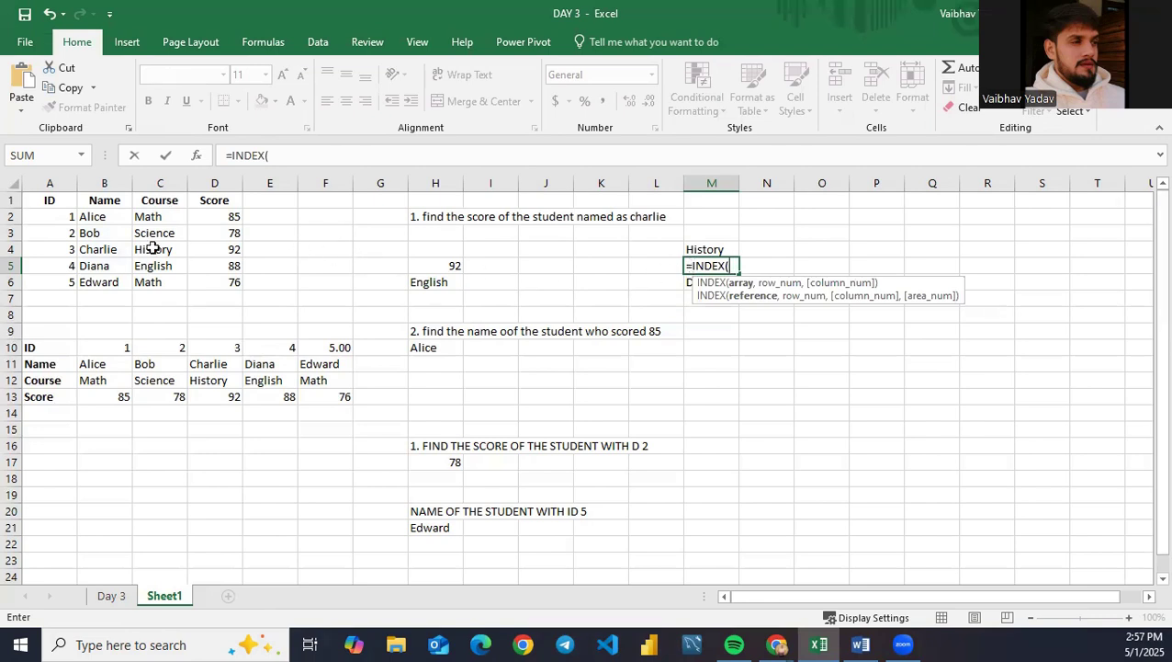
pyautogui.moveTo(195, 213); pyautogui.dragTo(198, 280)
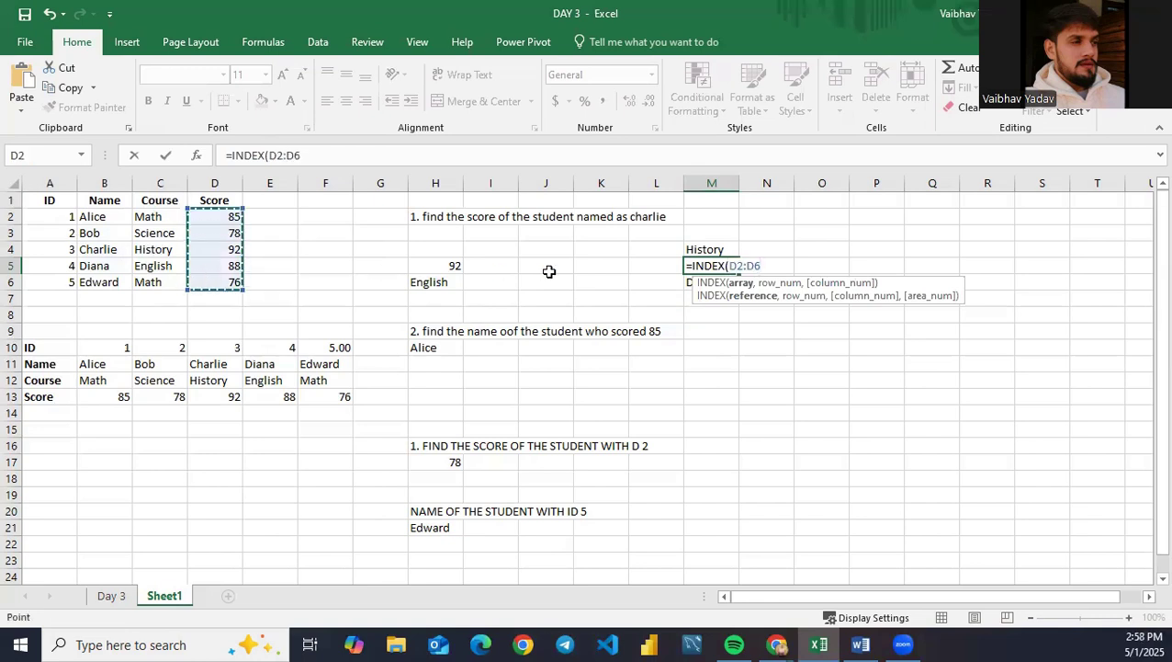
pyautogui.write(',')
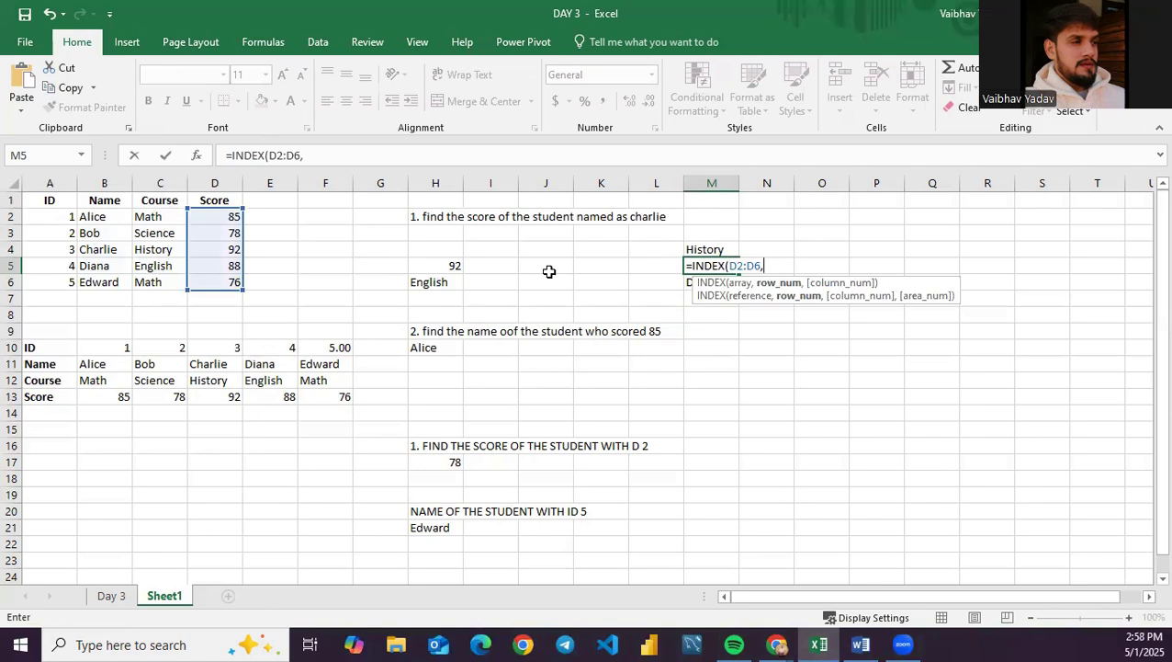
pyautogui.write('5')
pyautogui.press('Return')
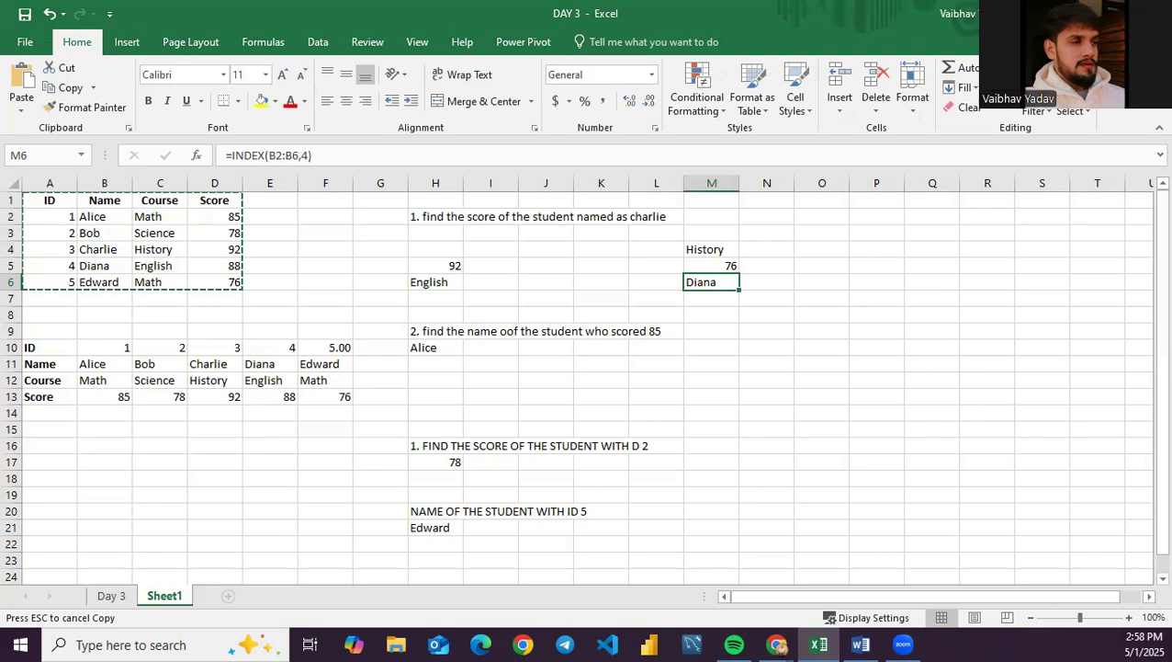
# Step: Switch to the Word notes and read the definition of the MATCH function
pyautogui.click(861, 644)
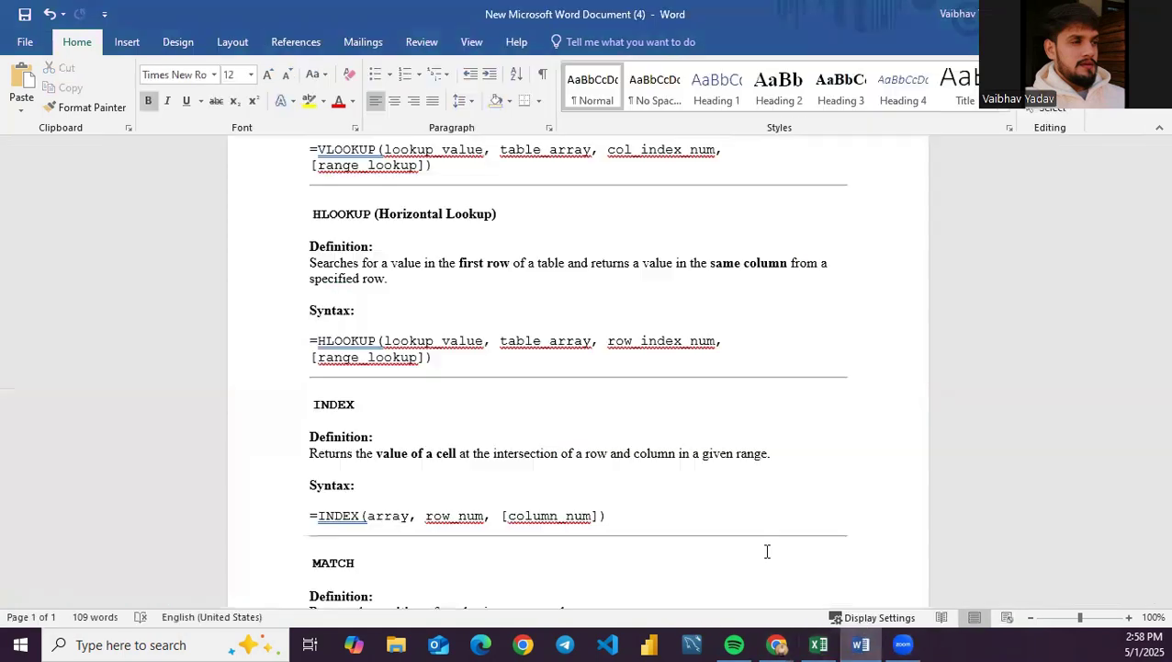
pyautogui.scroll(-3, 497, 419)
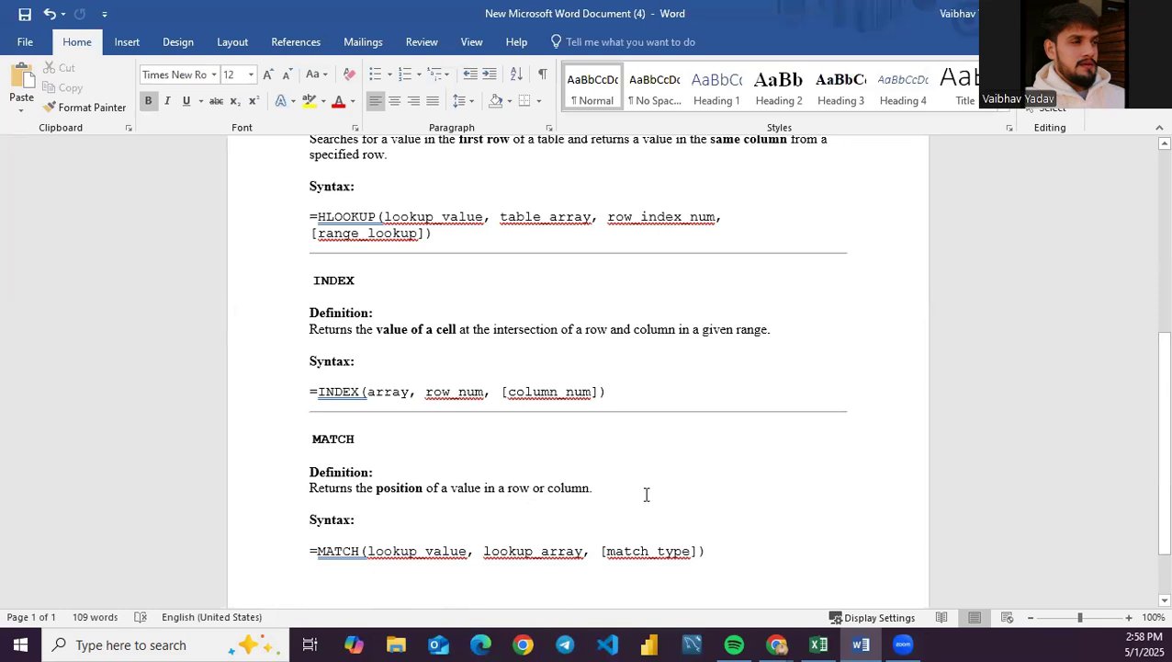
pyautogui.moveTo(646, 494); pyautogui.dragTo(334, 484)
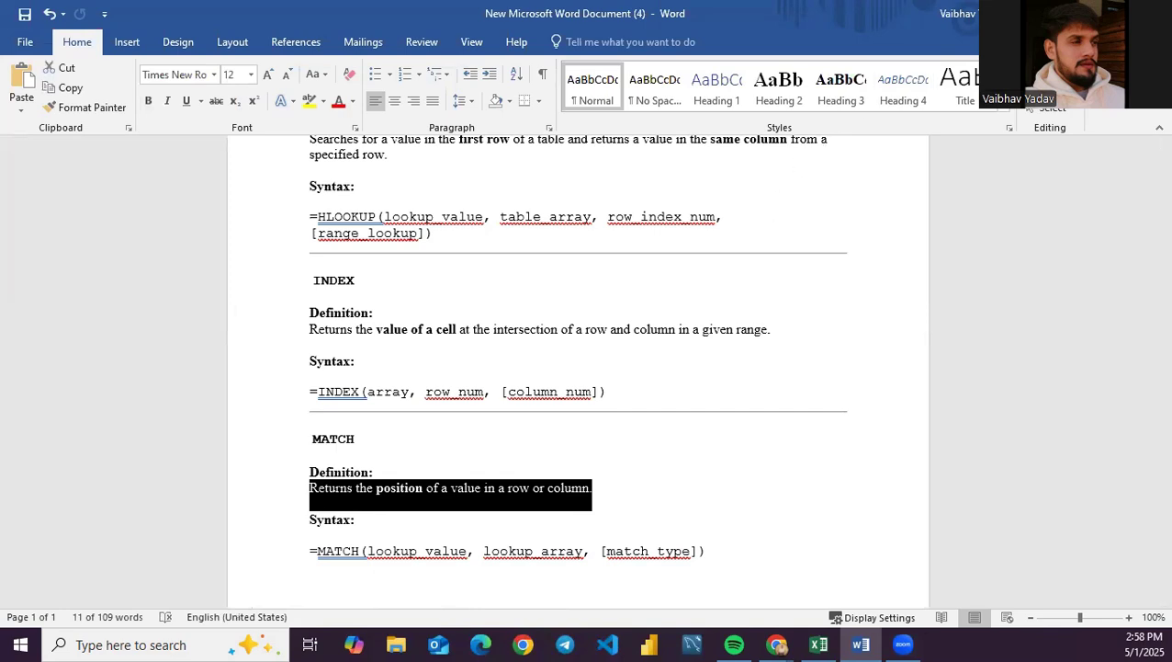
# Step: Return to Excel and examine the positions of names, courses and scores within the student table A1:D6
pyautogui.hotkey('alt', 'Tab')
pyautogui.click(265, 269)
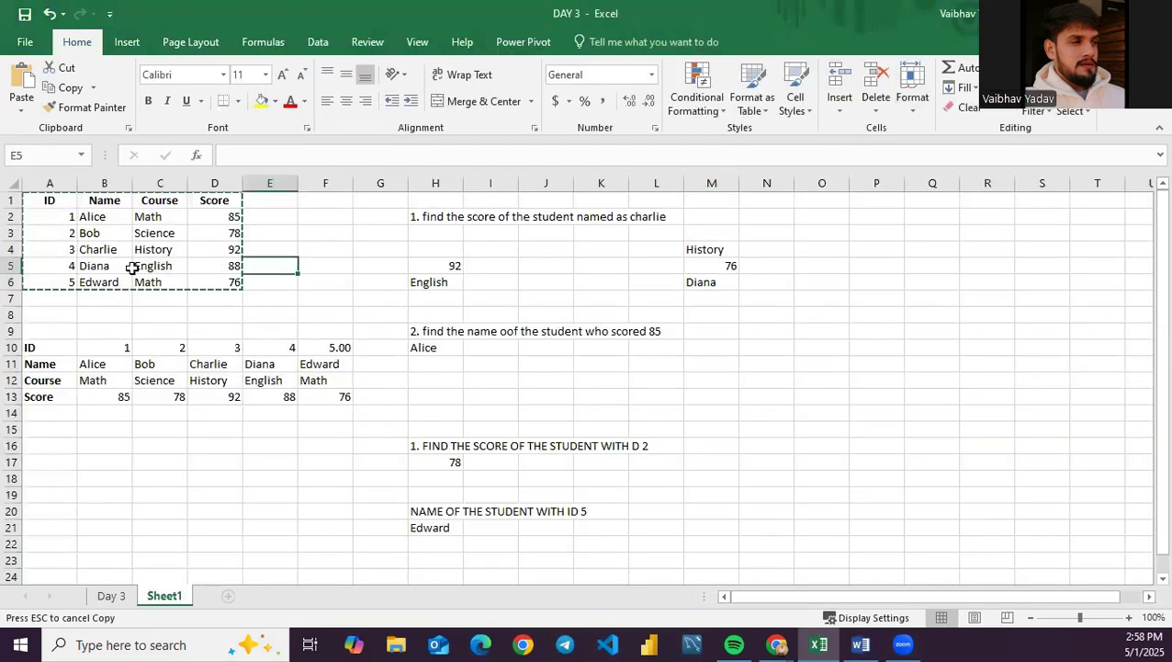
pyautogui.click(151, 265)
pyautogui.click(95, 232)
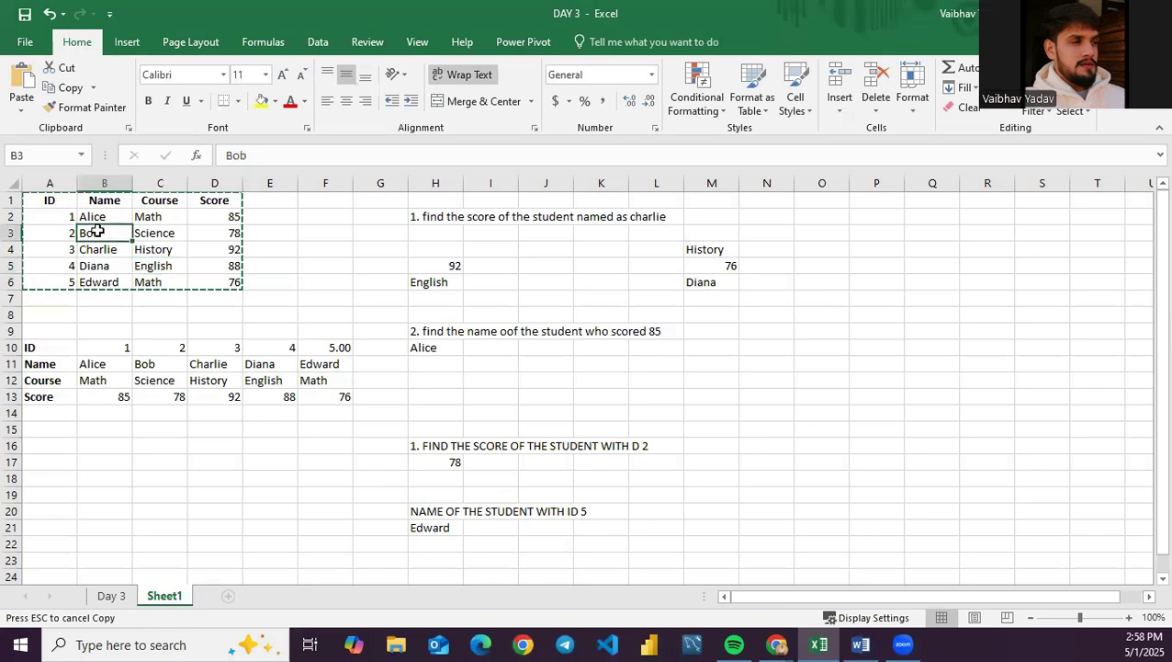
pyautogui.click(254, 217)
pyautogui.click(217, 250)
pyautogui.click(138, 247)
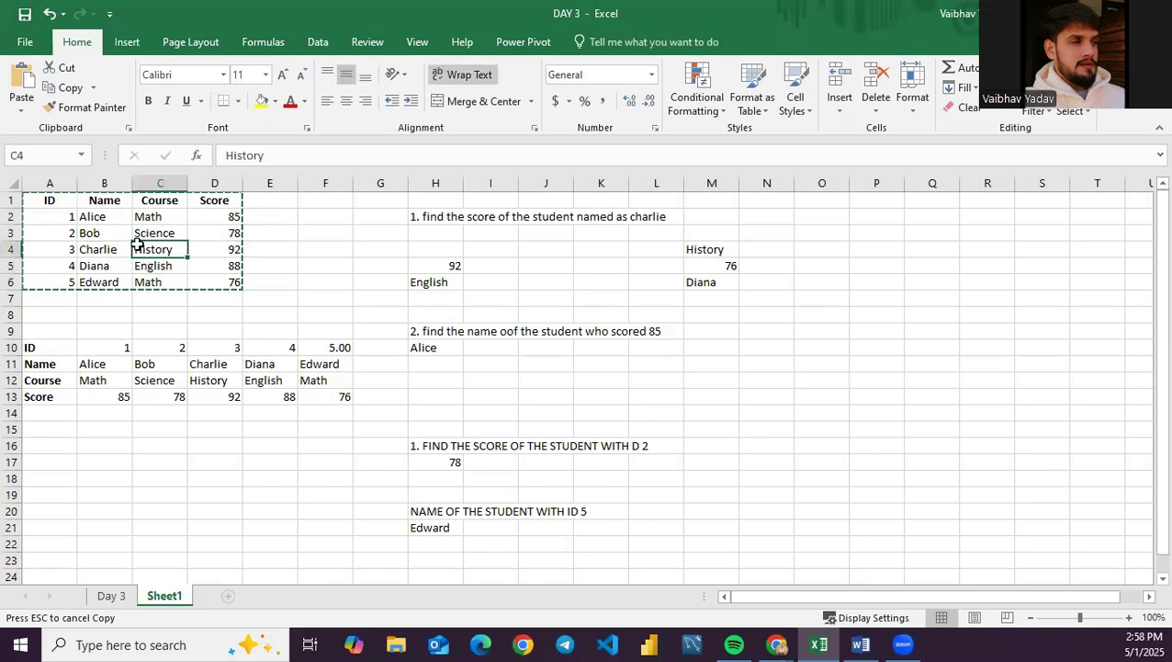
pyautogui.click(103, 266)
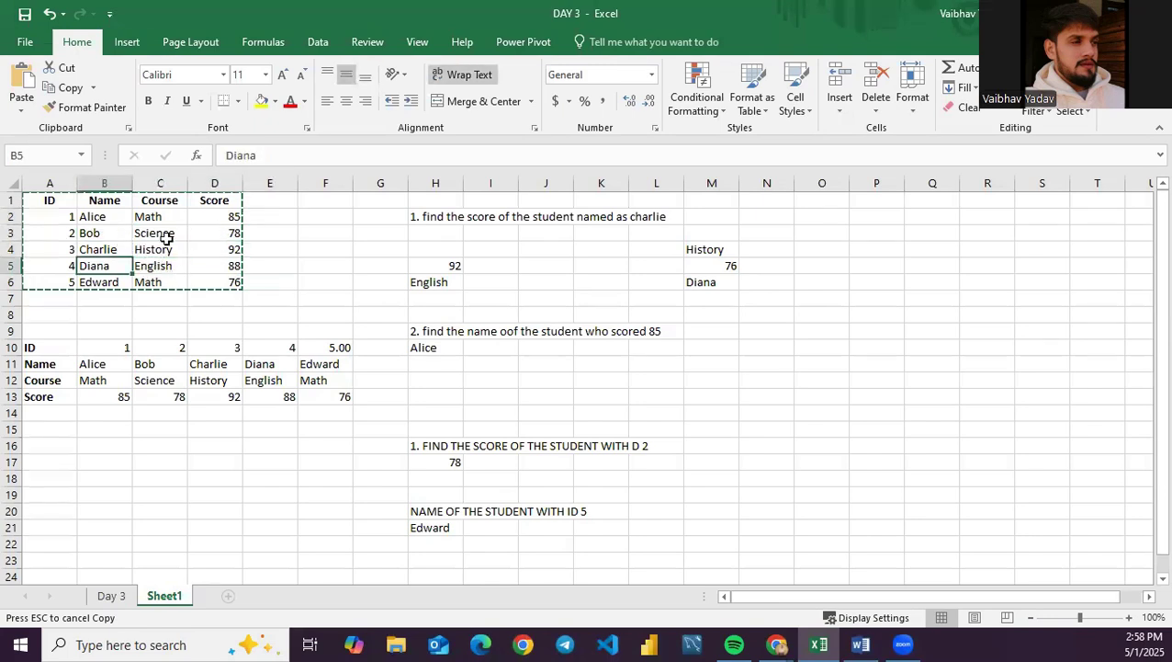
pyautogui.click(166, 237)
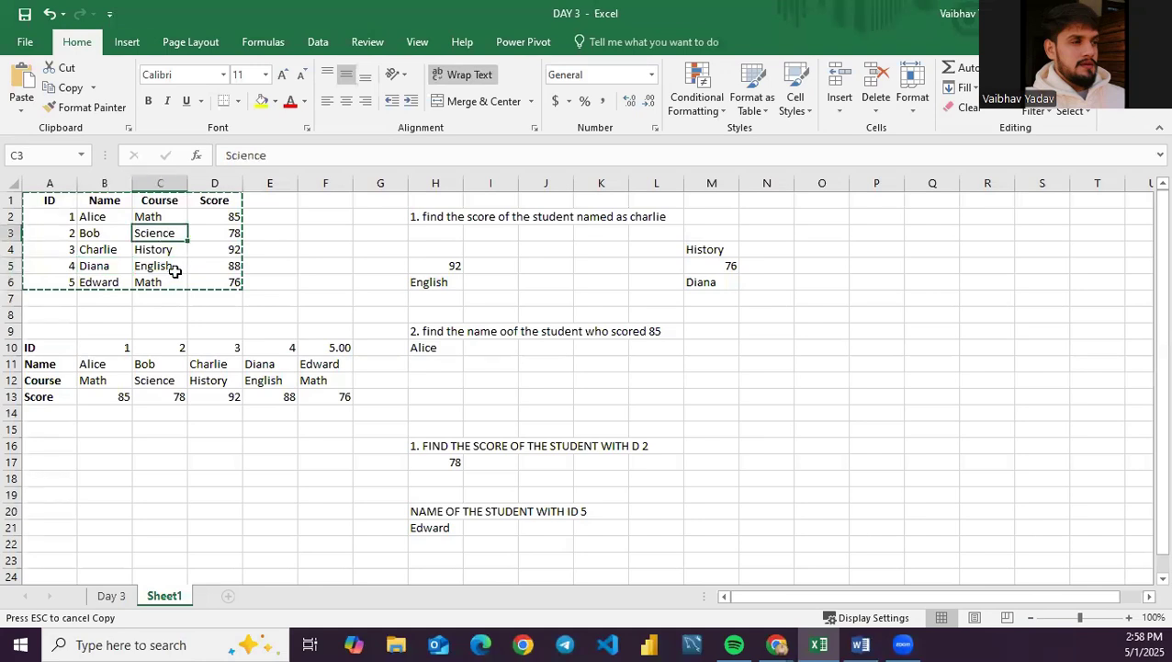
# Step: Start a MATCH formula in cell M8 with the fourth student's name as the quoted lookup value
pyautogui.click(721, 316)
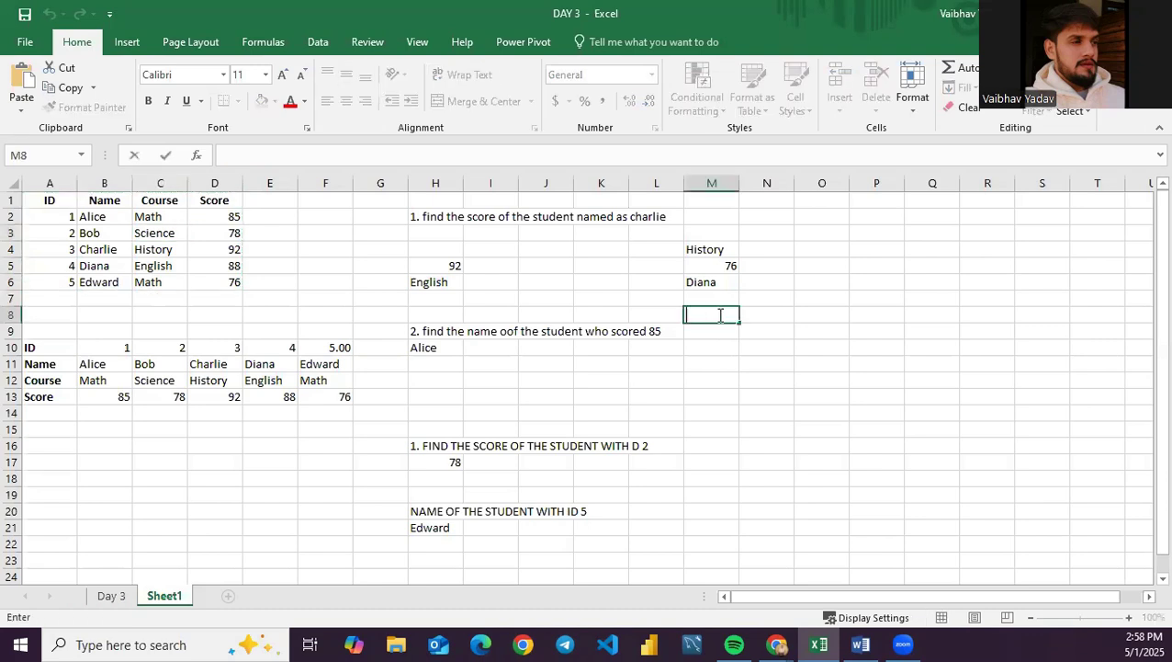
pyautogui.write('=')
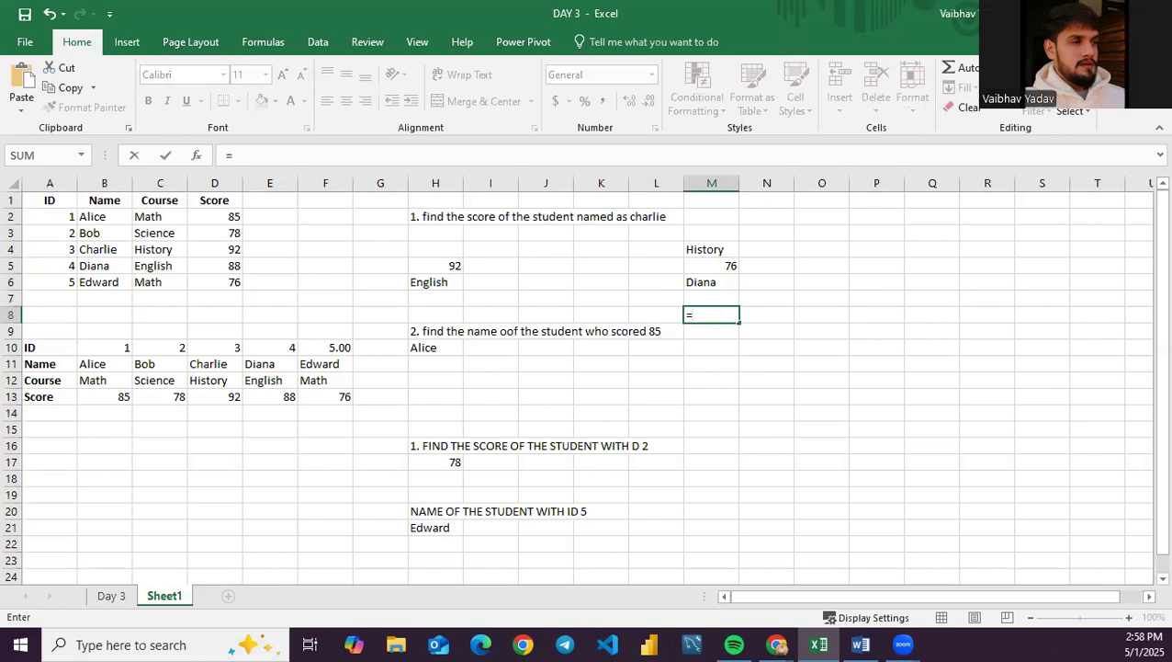
pyautogui.click(797, 204)
pyautogui.click(114, 265)
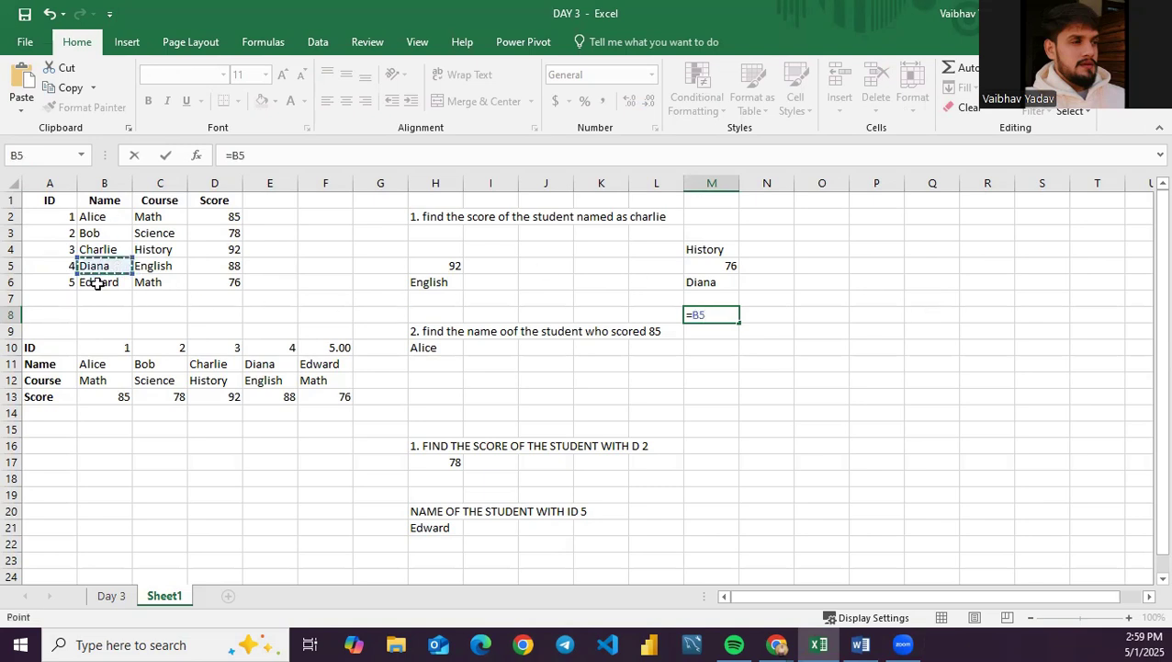
pyautogui.press('BackSpace')
pyautogui.press('BackSpace')
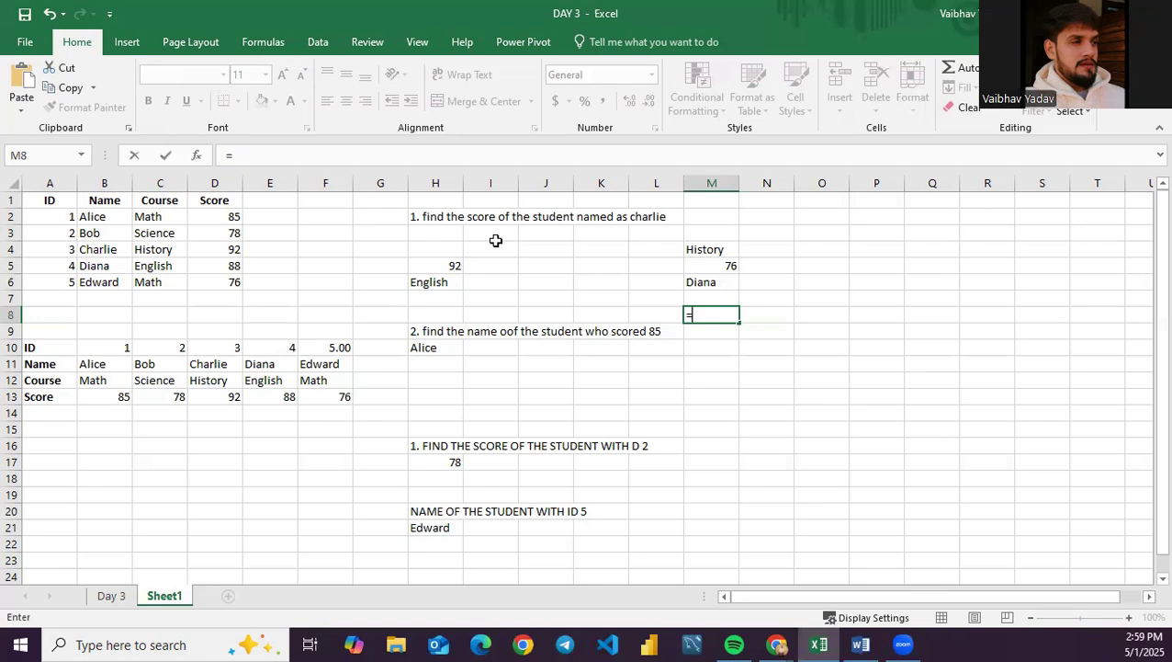
pyautogui.write('MAT')
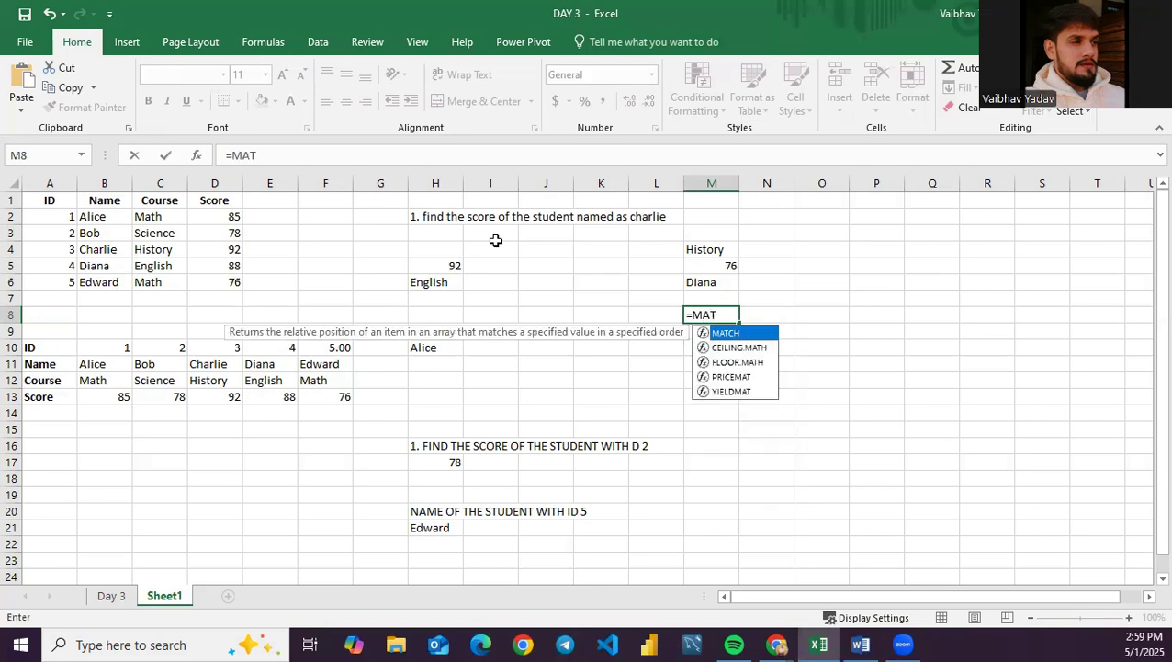
pyautogui.press('Tab')
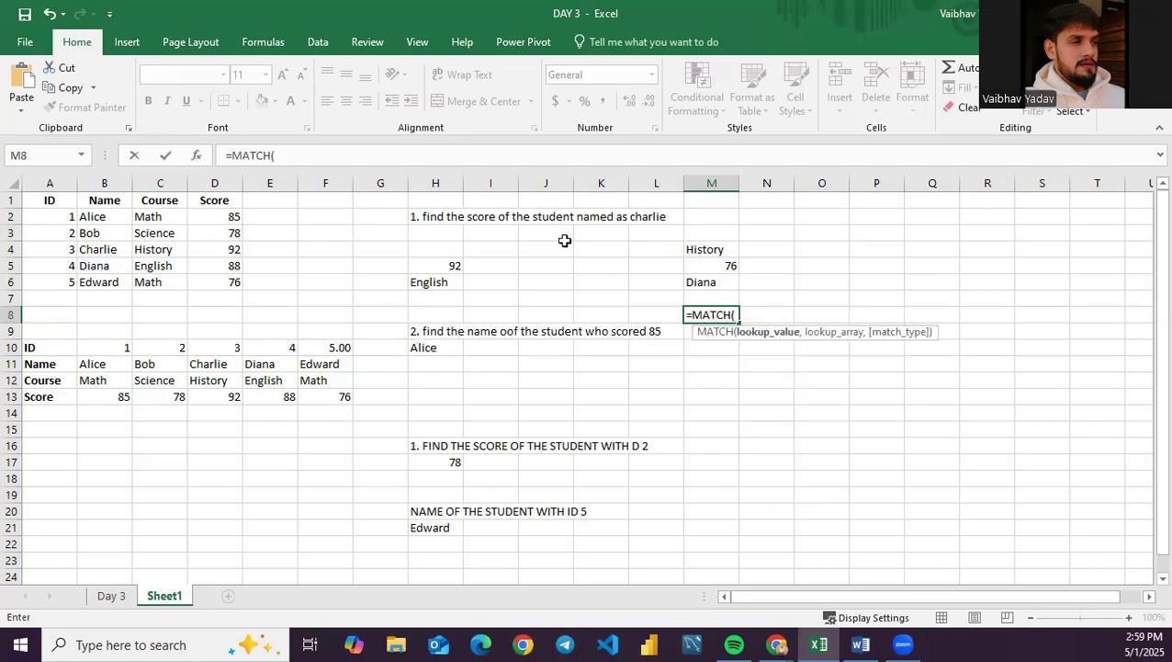
pyautogui.write('"Dia')
pyautogui.press('BackSpace')
pyautogui.press('BackSpace')
pyautogui.press('BackSpace')
pyautogui.write('A')
pyautogui.press('BackSpace')
pyautogui.write('Diana",')
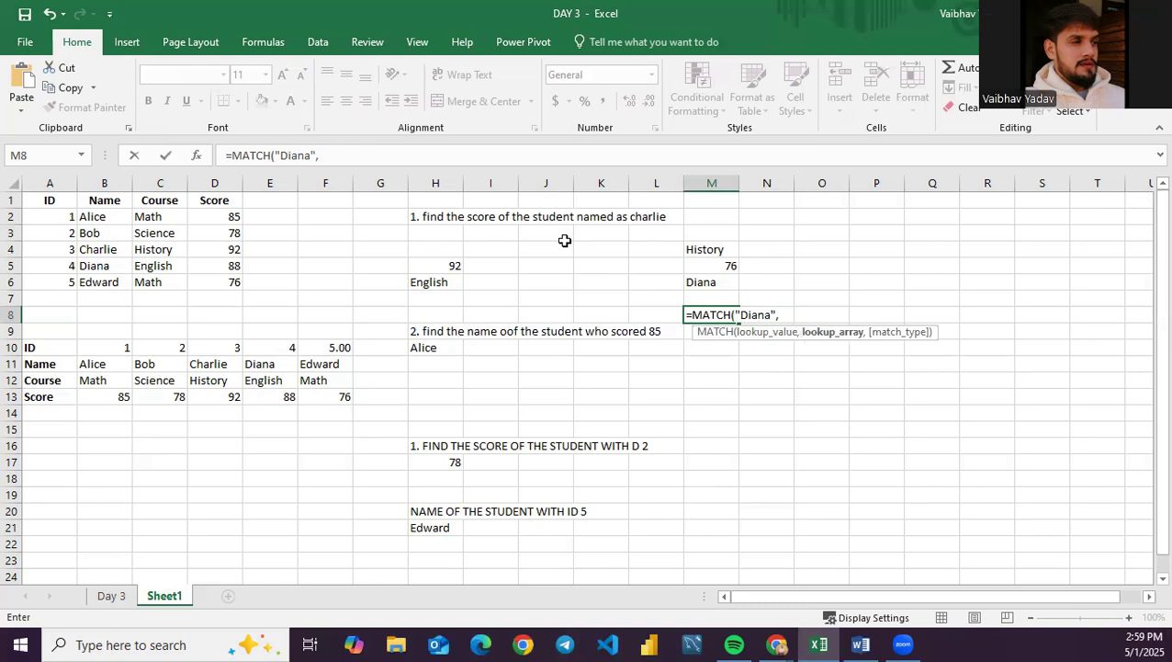
# Step: Complete the MATCH formula in M8 with B2:B6 as the lookup array and 0 (Exact match) as the match type
pyautogui.moveTo(97, 211); pyautogui.dragTo(89, 281)
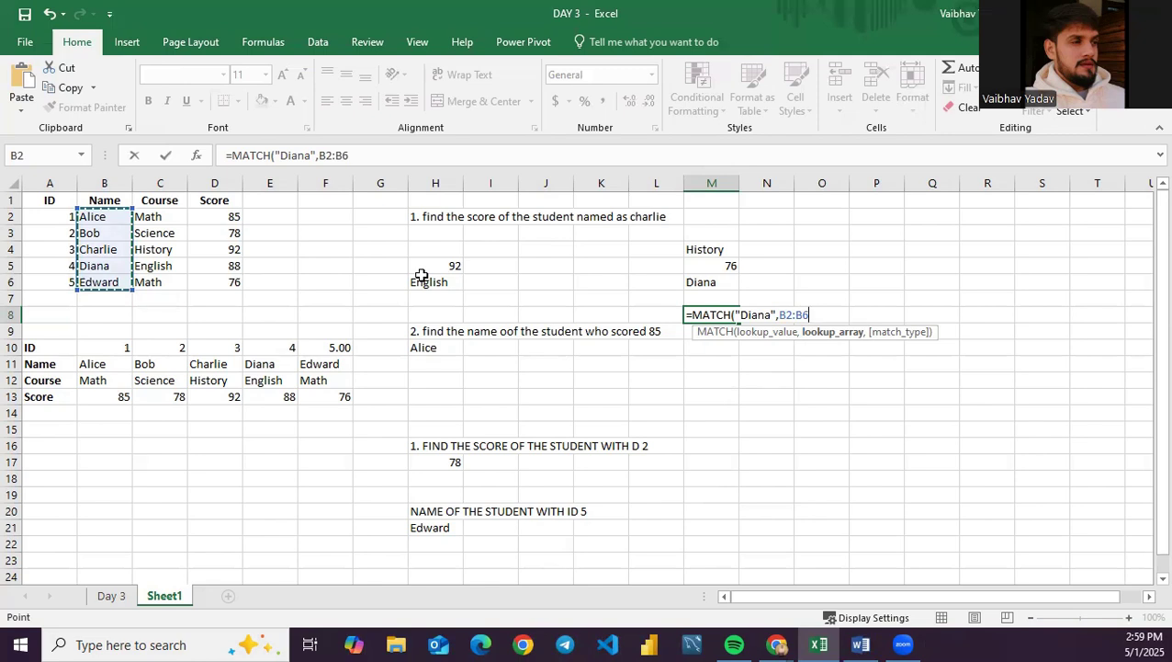
pyautogui.write(',')
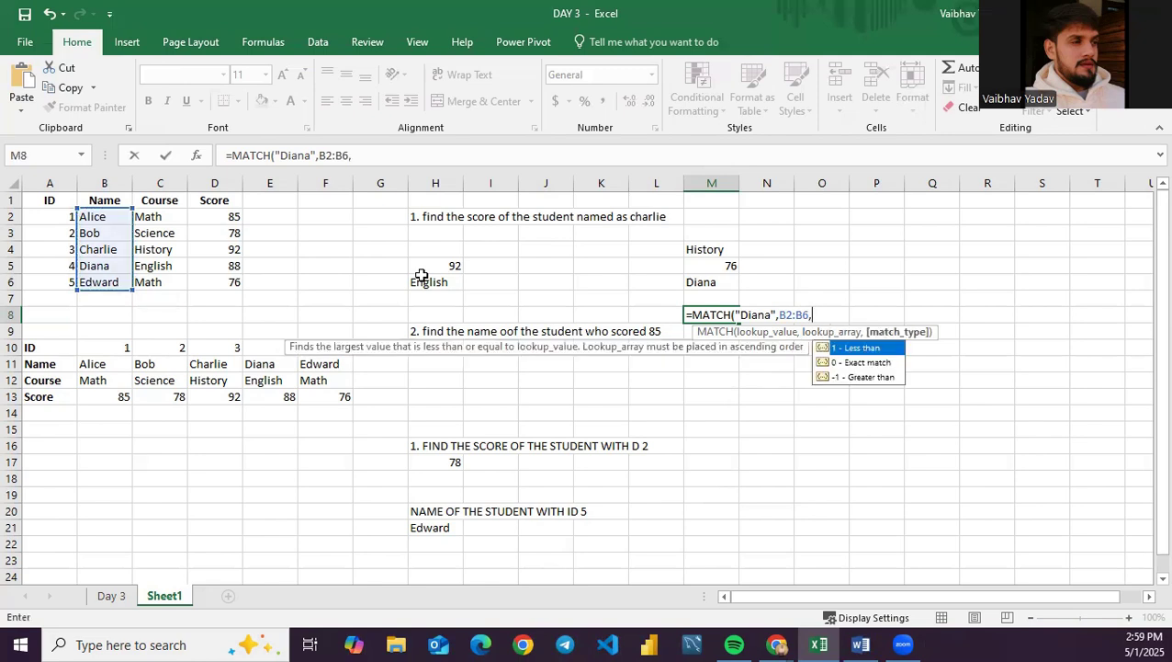
pyautogui.press('Down')
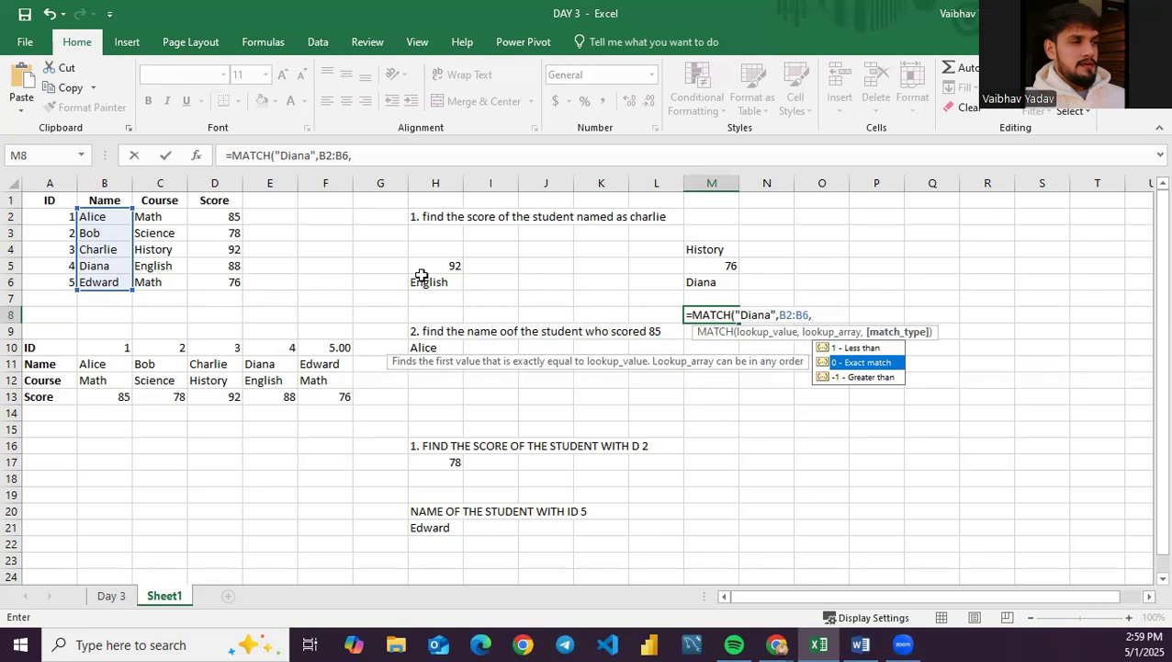
pyautogui.write('0')
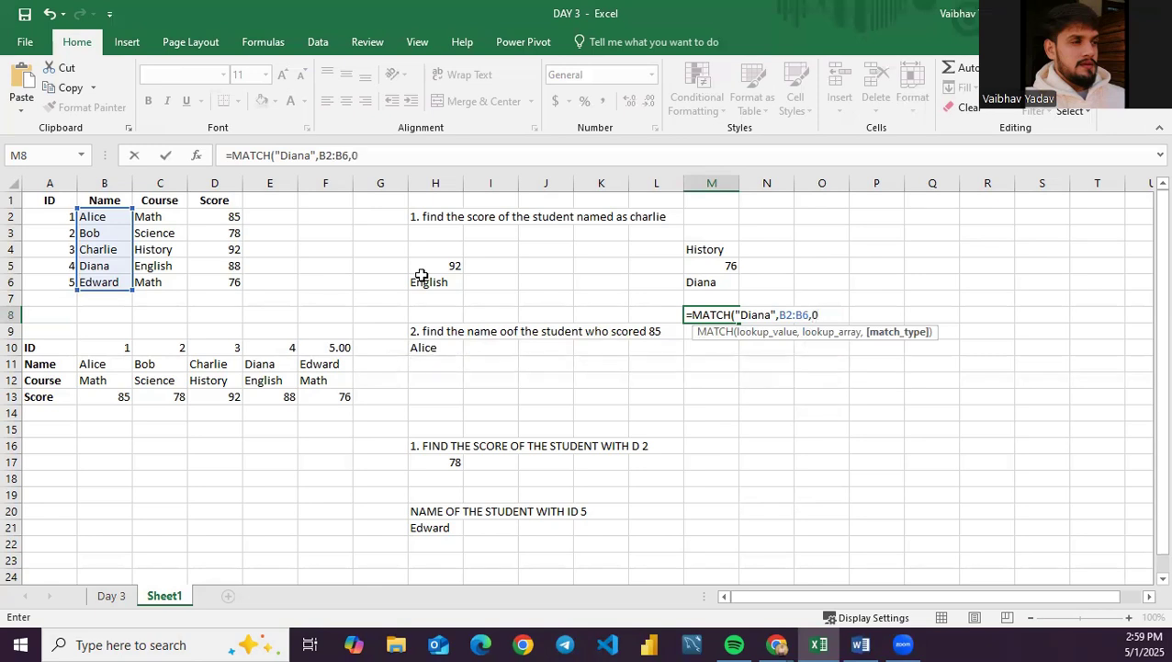
pyautogui.press('Return')
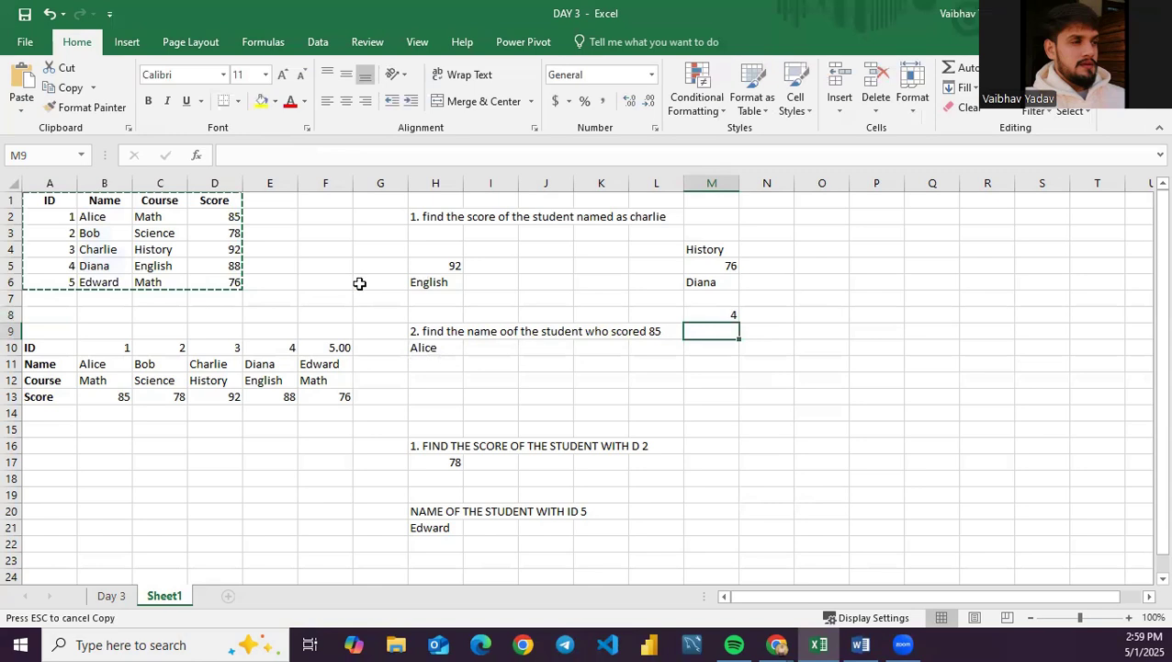
# Step: Check the matched name in B5 against M8, and set the match type in the M8 formula to 1 (Less than)
pyautogui.click(701, 314)
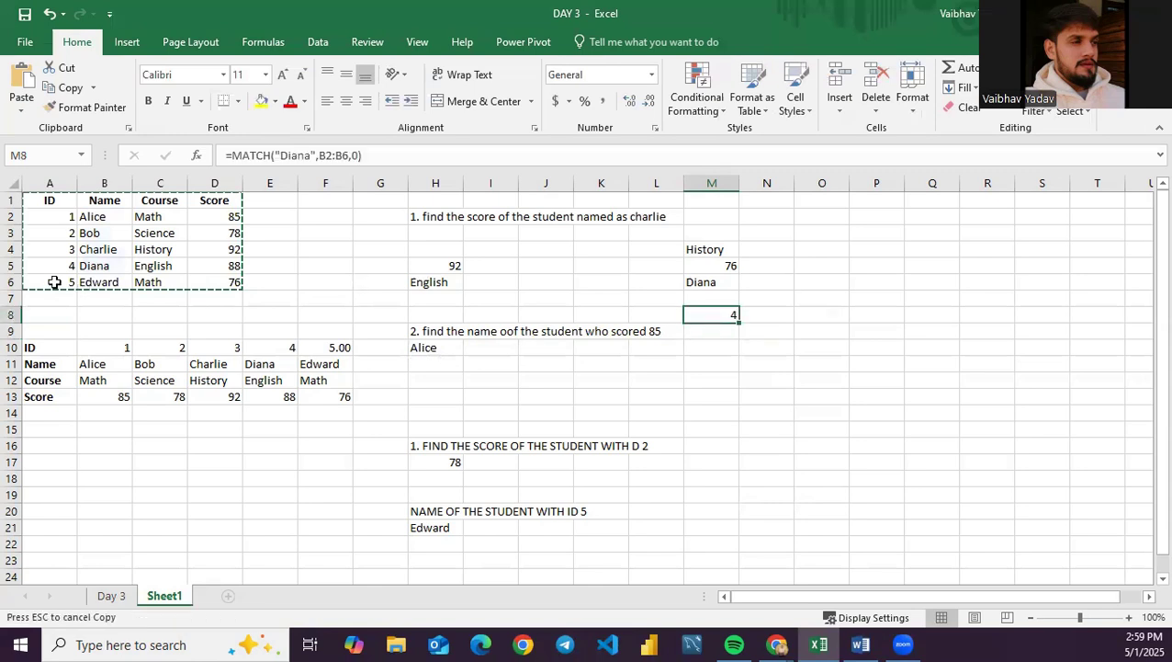
pyautogui.click(92, 266)
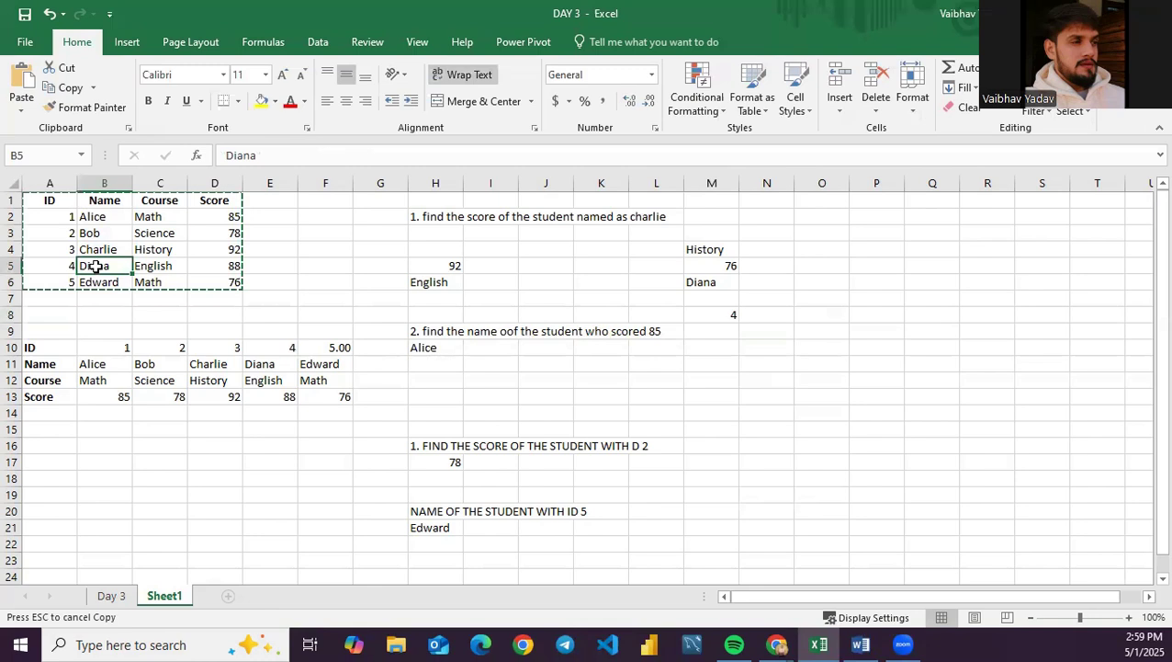
pyautogui.click(715, 315)
pyautogui.doubleClick(715, 315)
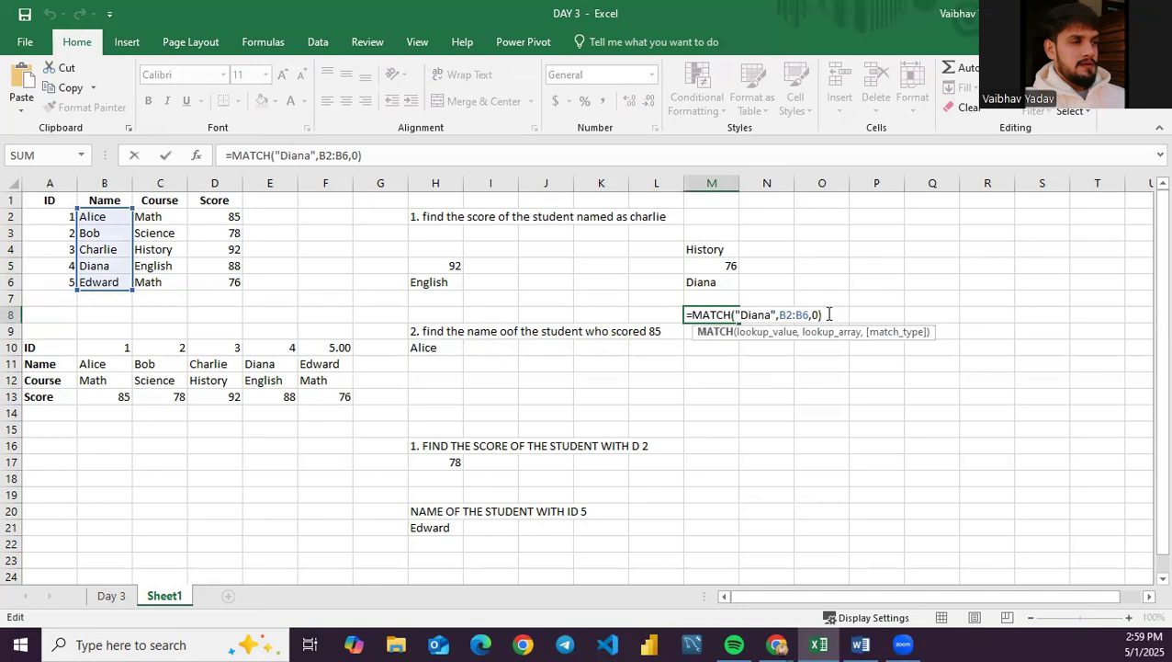
pyautogui.click(819, 314)
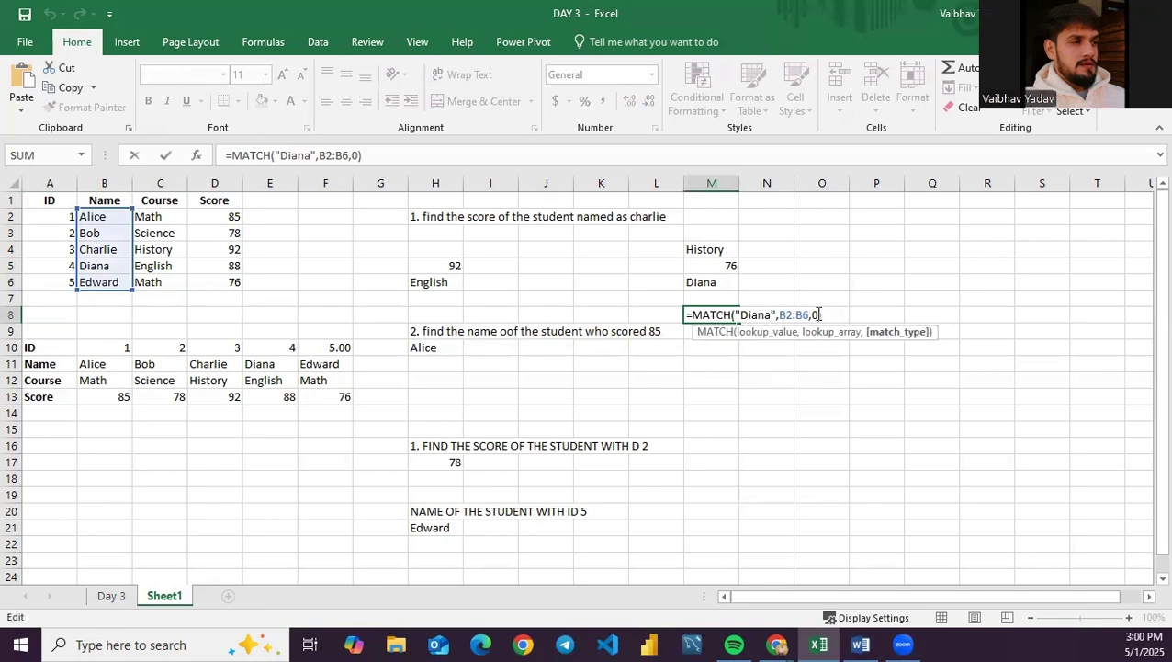
pyautogui.press('BackSpace')
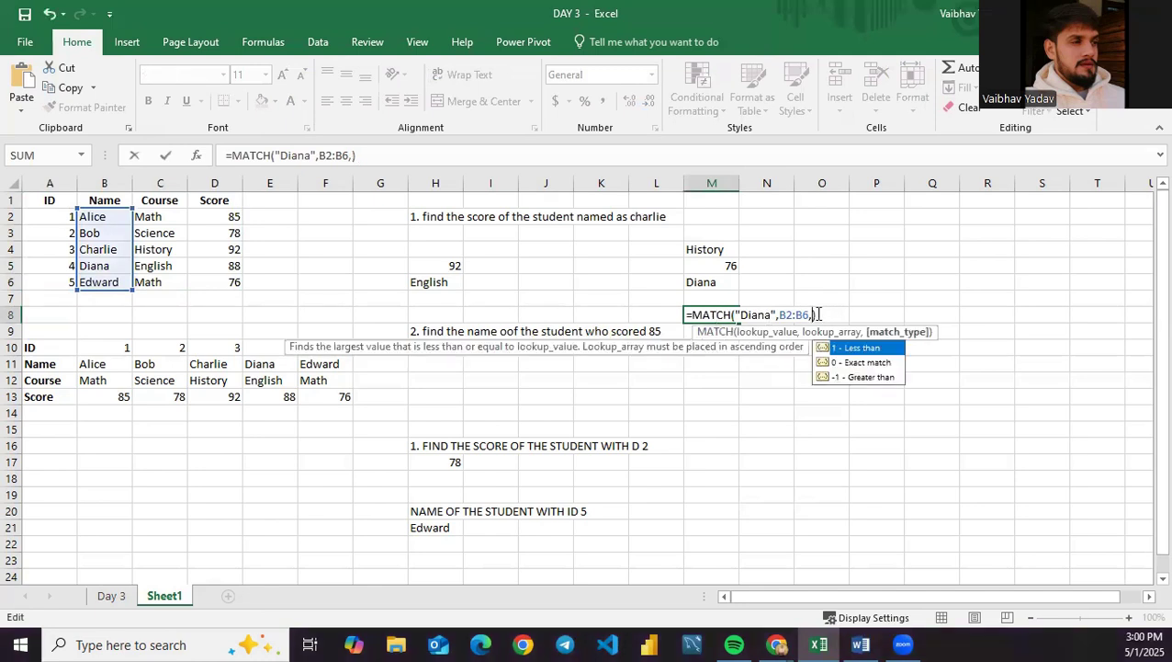
pyautogui.write('1')
pyautogui.press('Return')
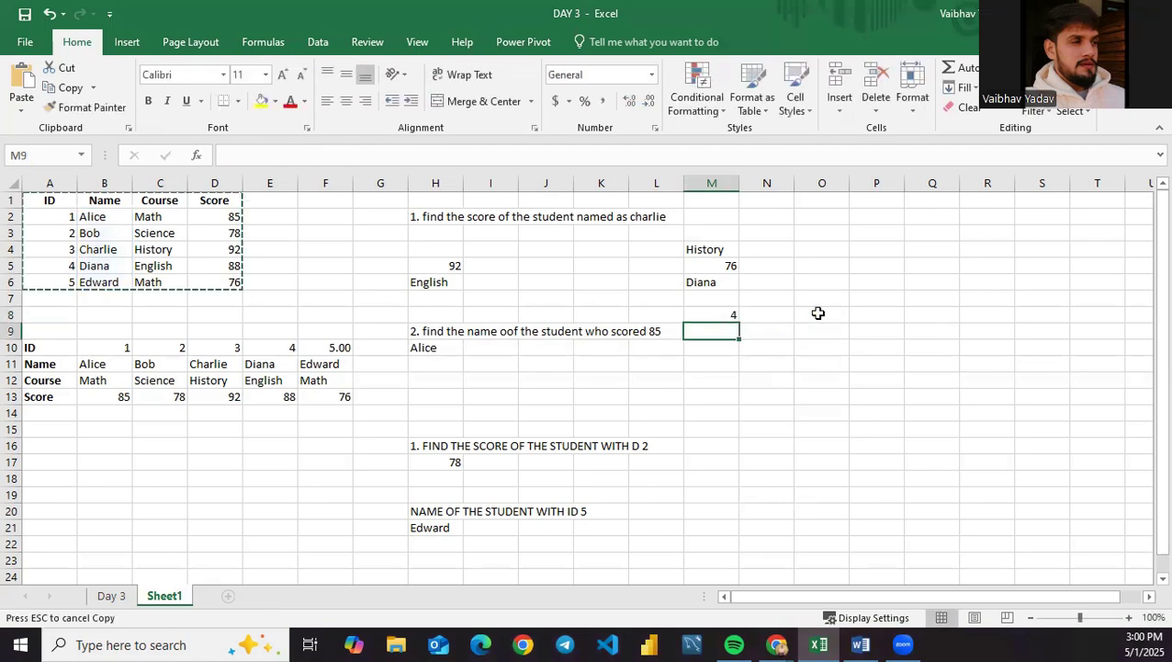
# Step: Try to change the match type of the MATCH formula in M8 to -1 (Greater than)
pyautogui.doubleClick(694, 314)
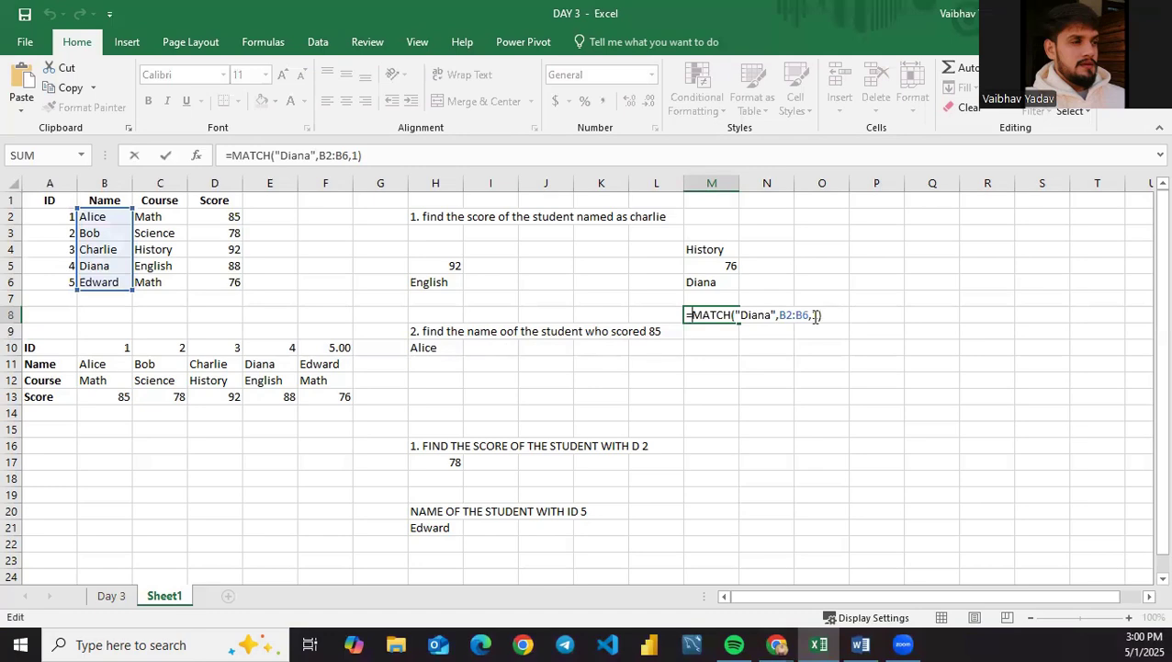
pyautogui.click(815, 315)
pyautogui.press('BackSpace')
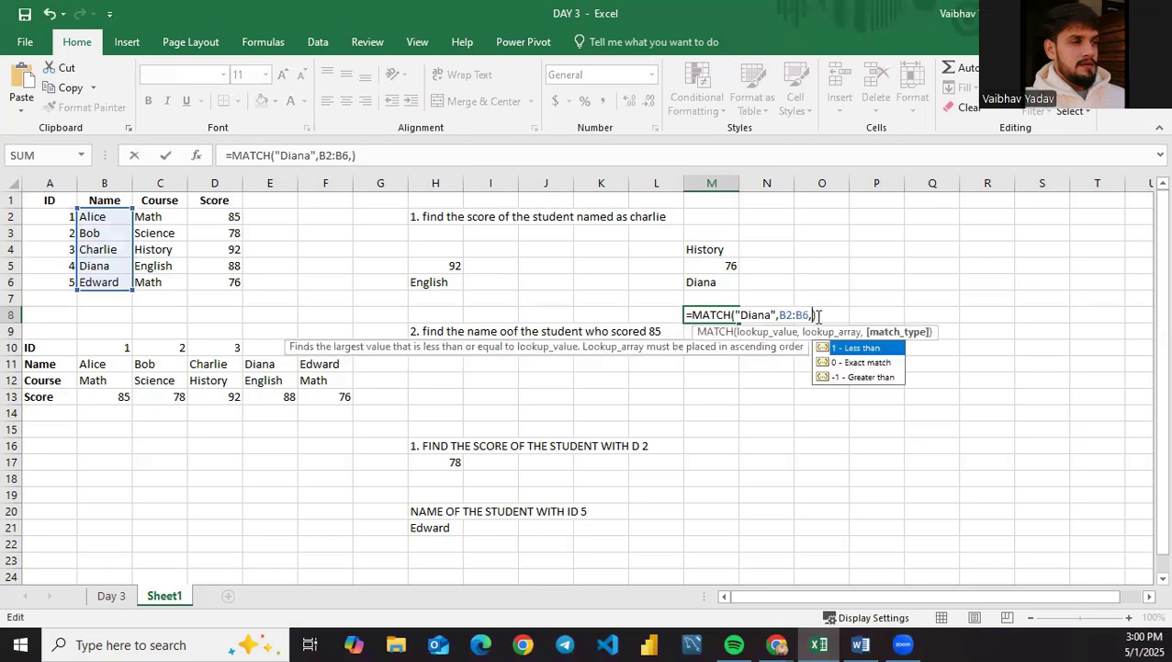
pyautogui.press('Down')
pyautogui.press('Down')
pyautogui.press('Return')
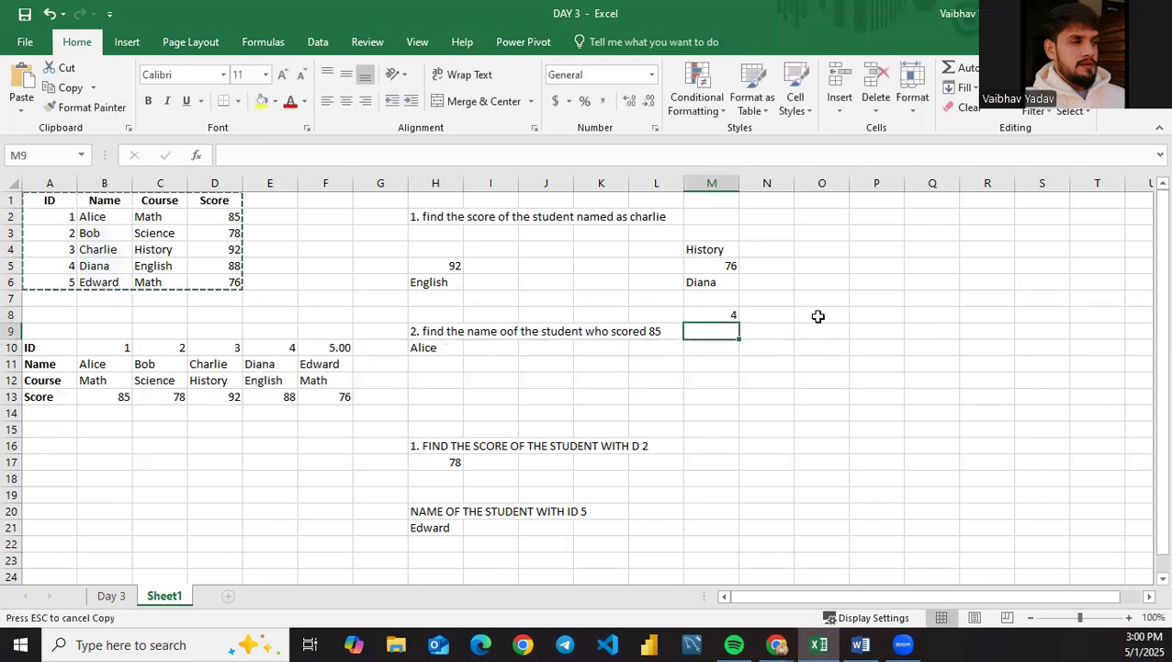